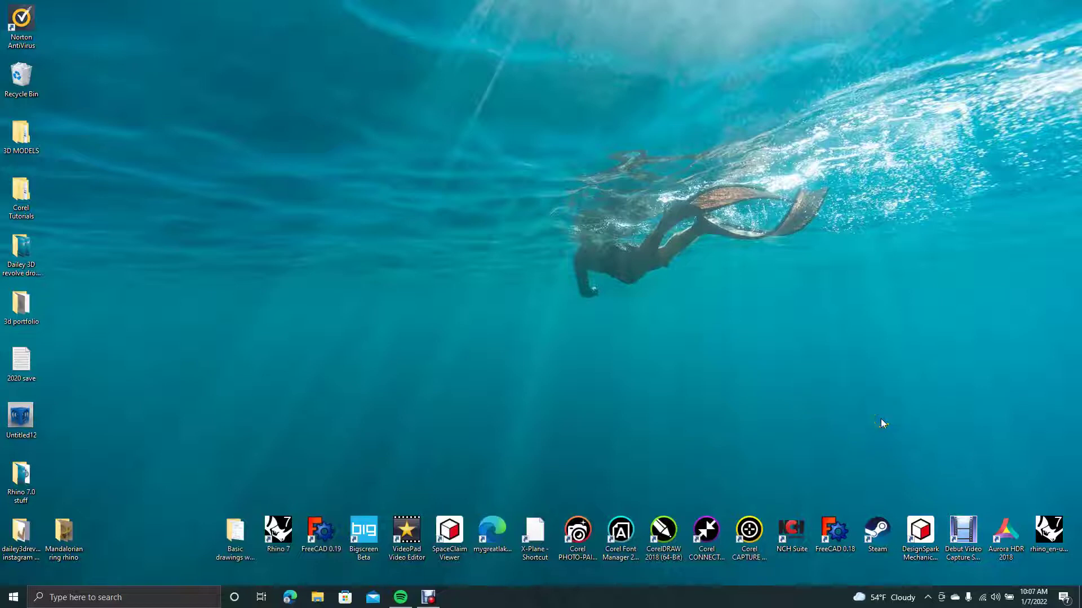
- Launch DesignSpark Mechanical, then view Pipe joint.jpg from the Basic drawings folder and close it
click(921, 534)
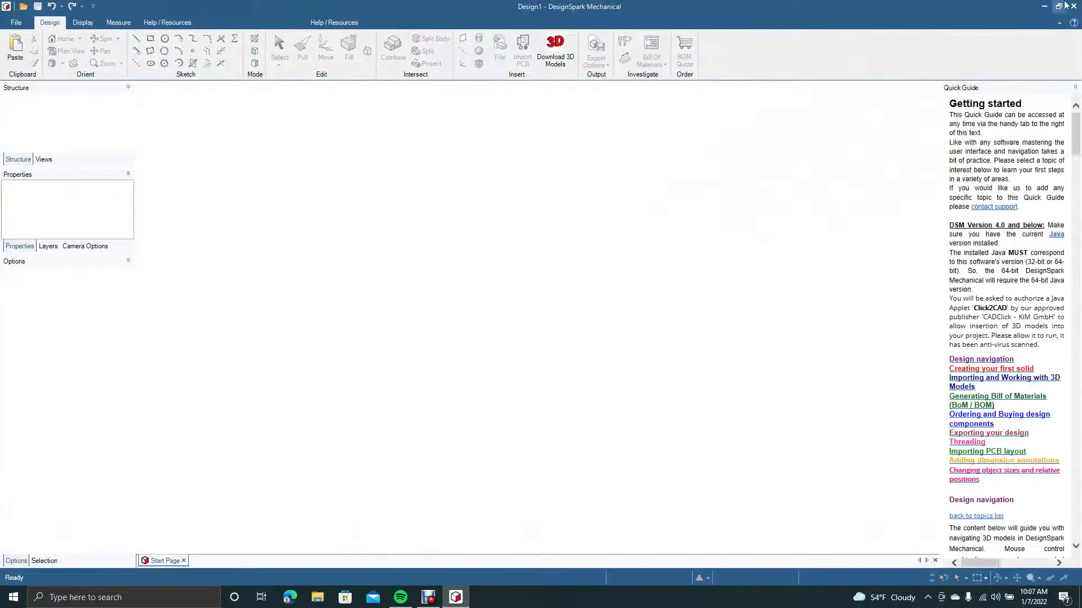
click(1044, 6)
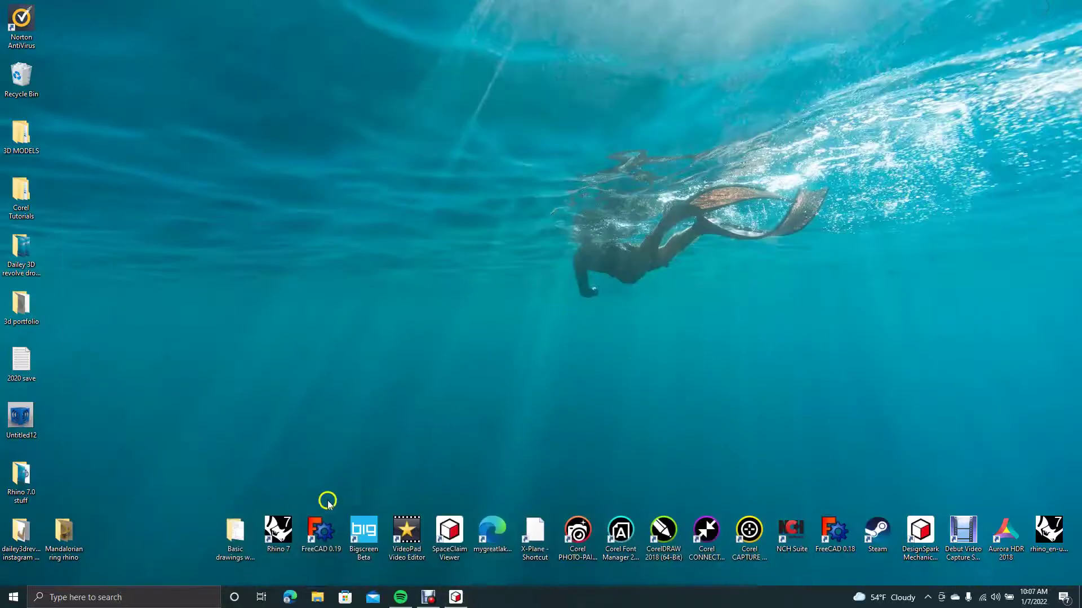
double_click(233, 538)
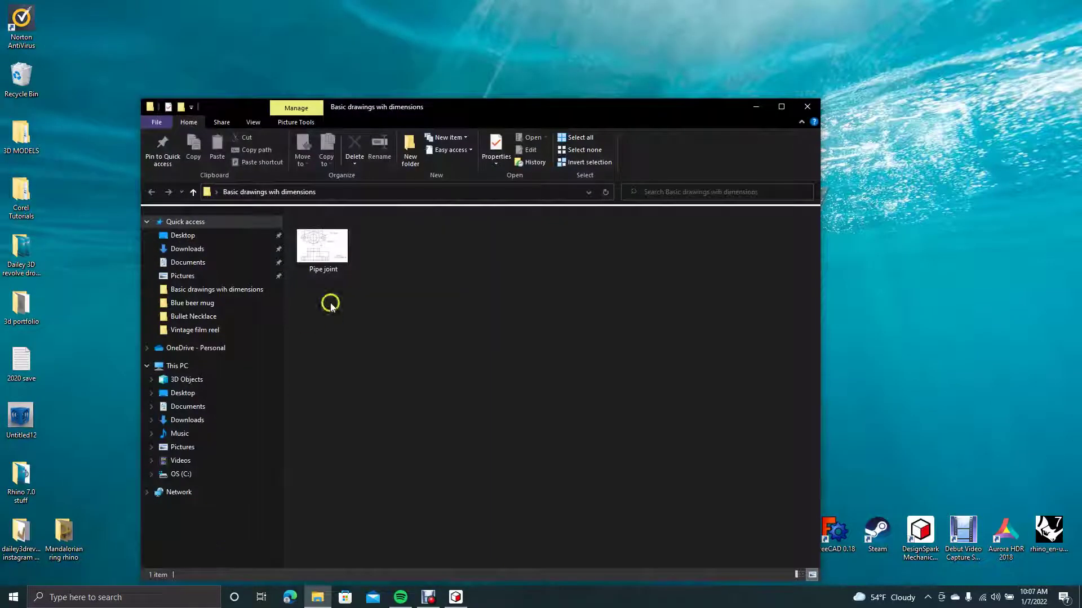
double_click(326, 247)
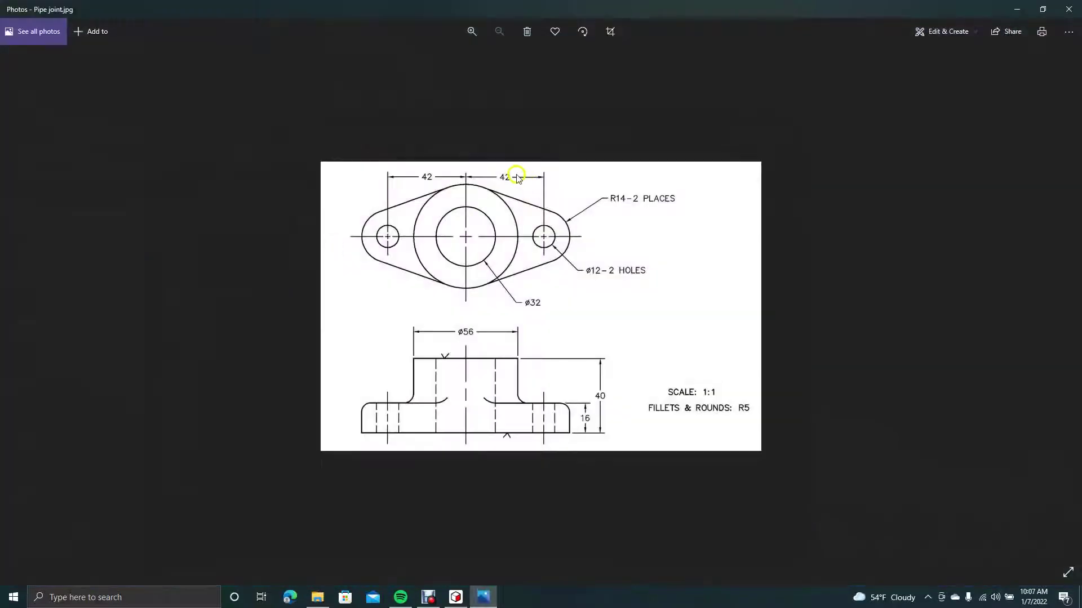
click(1068, 10)
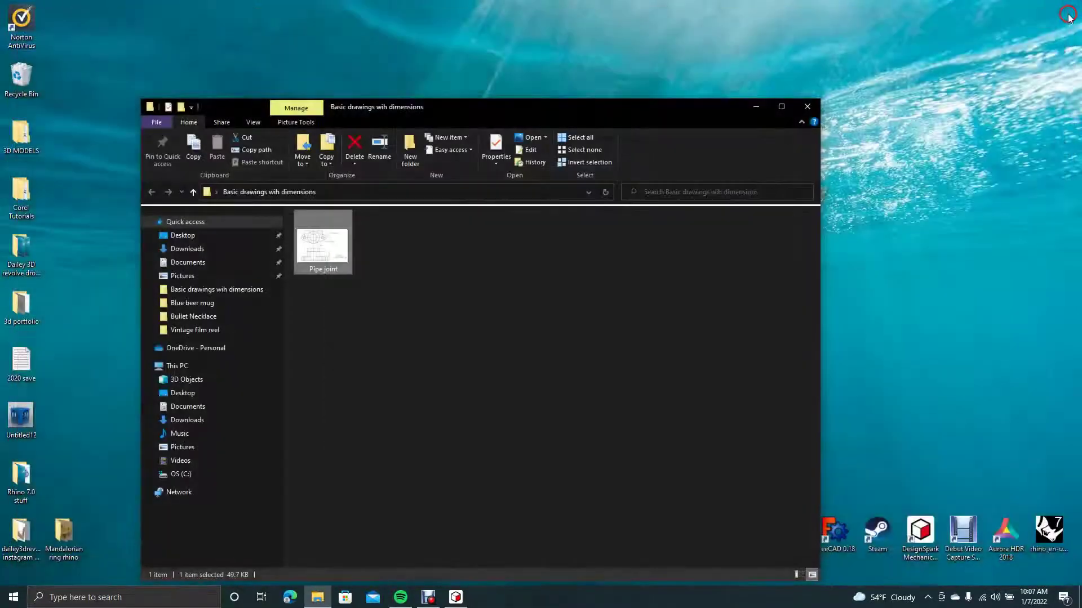
click(755, 107)
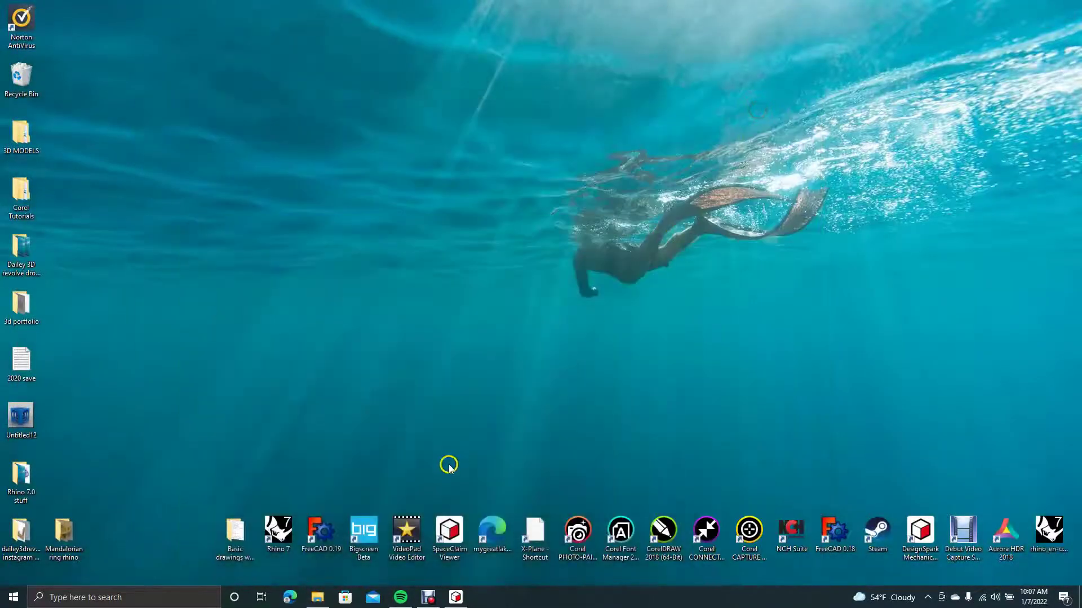
- Restore DesignSpark Mechanical and create a new blank design, Design2
click(456, 597)
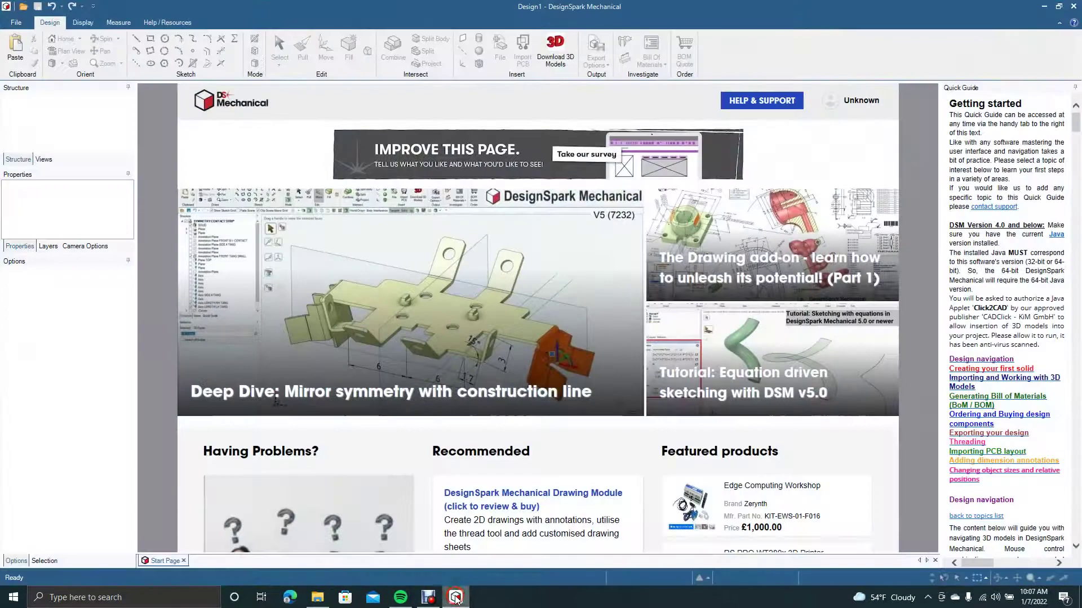
click(16, 22)
click(28, 44)
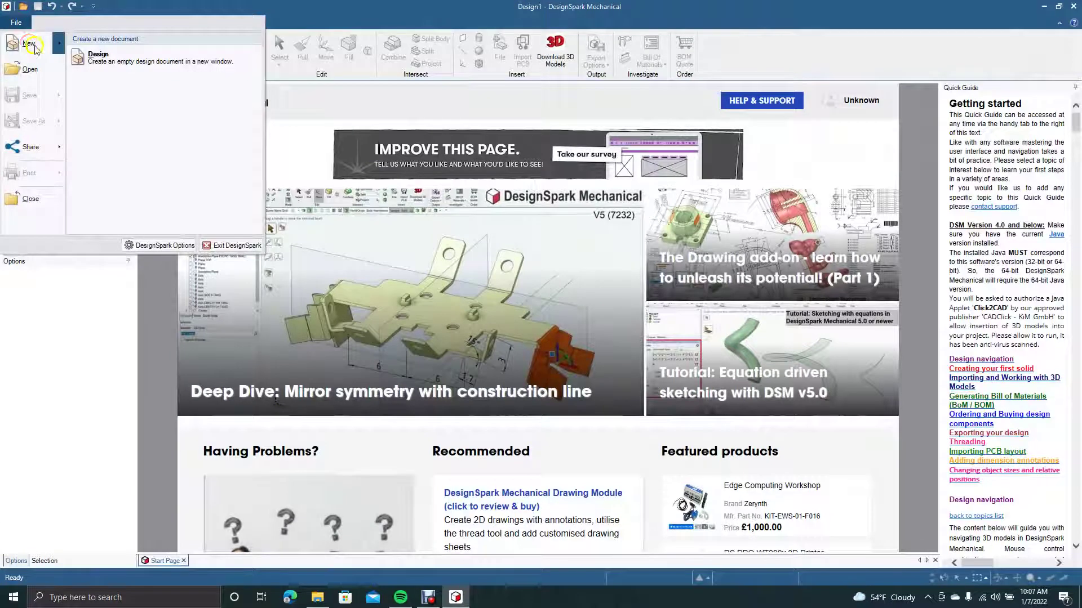
click(94, 58)
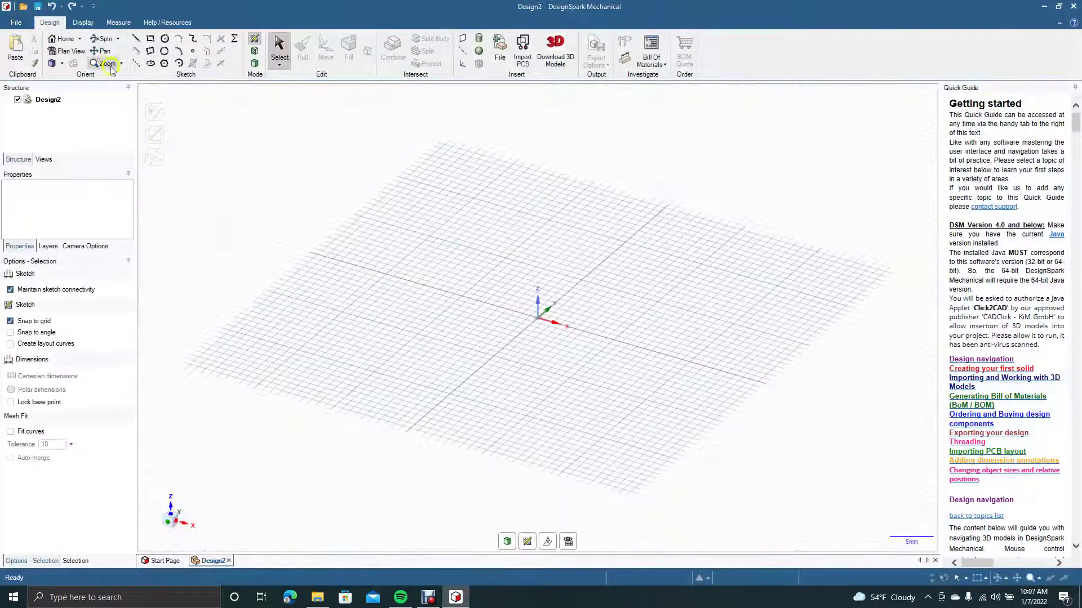
- Confirm the document units are Metric with Millimeters length in DesignSpark Options
click(16, 22)
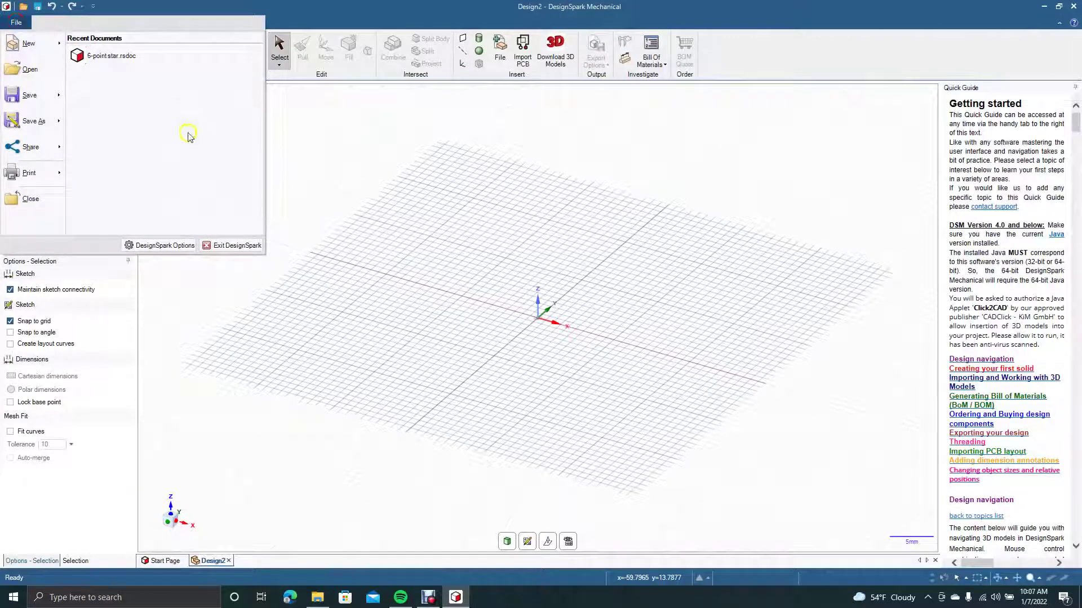
click(164, 247)
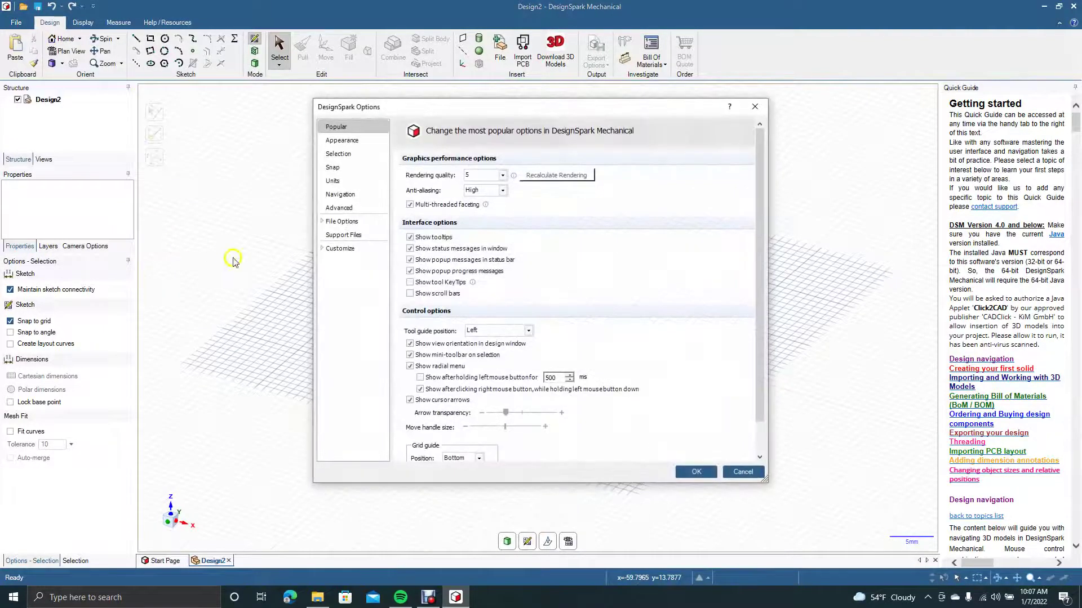
click(339, 183)
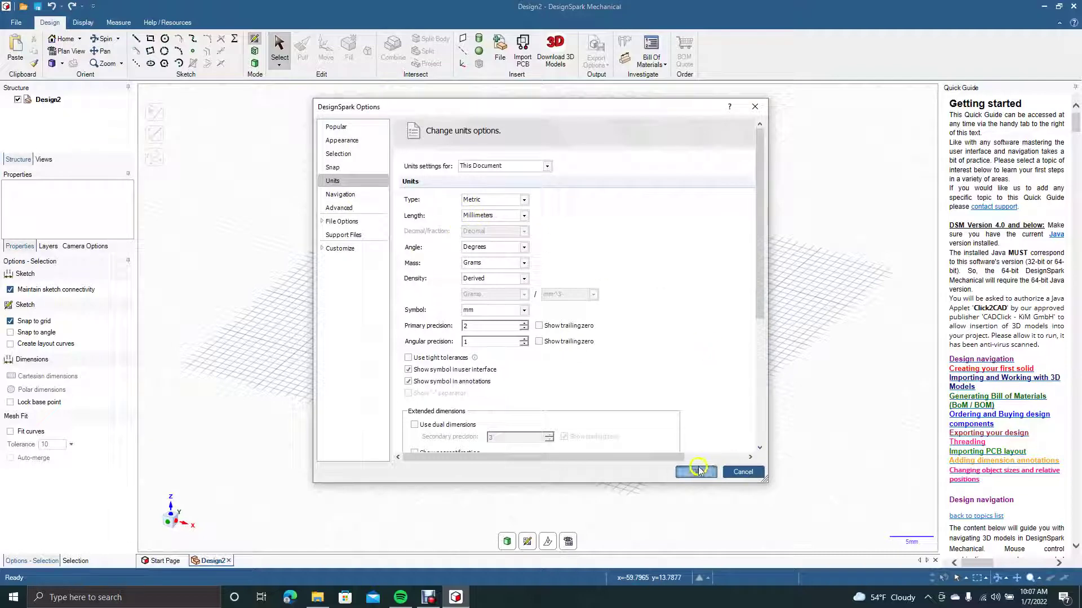
click(696, 473)
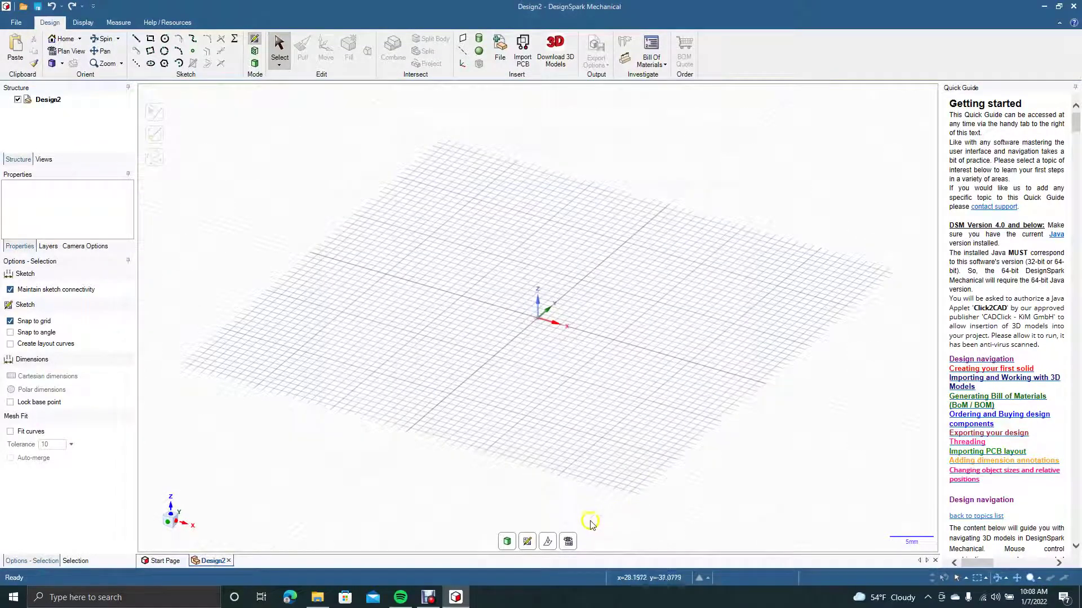
click(569, 541)
- Switch to Plan View to look straight down on the grid
click(568, 542)
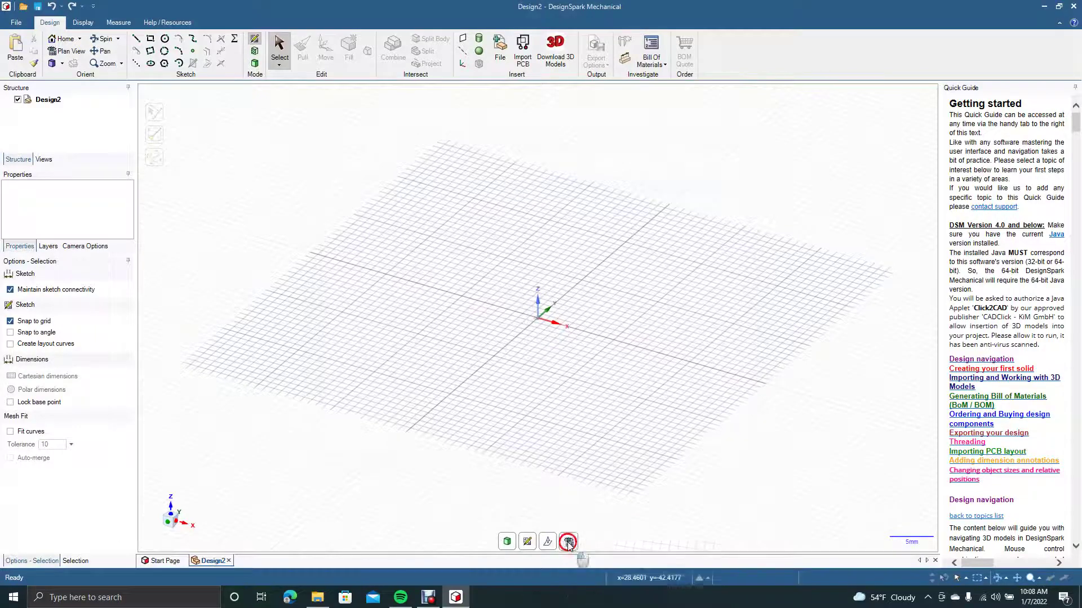
click(1059, 6)
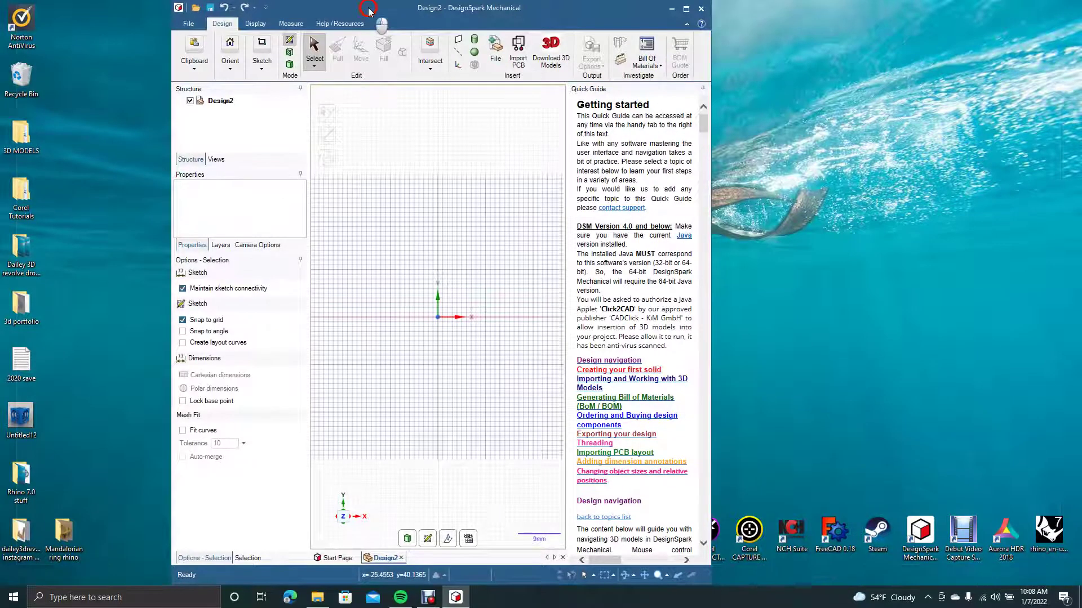
drag(368, 10, 518, 1)
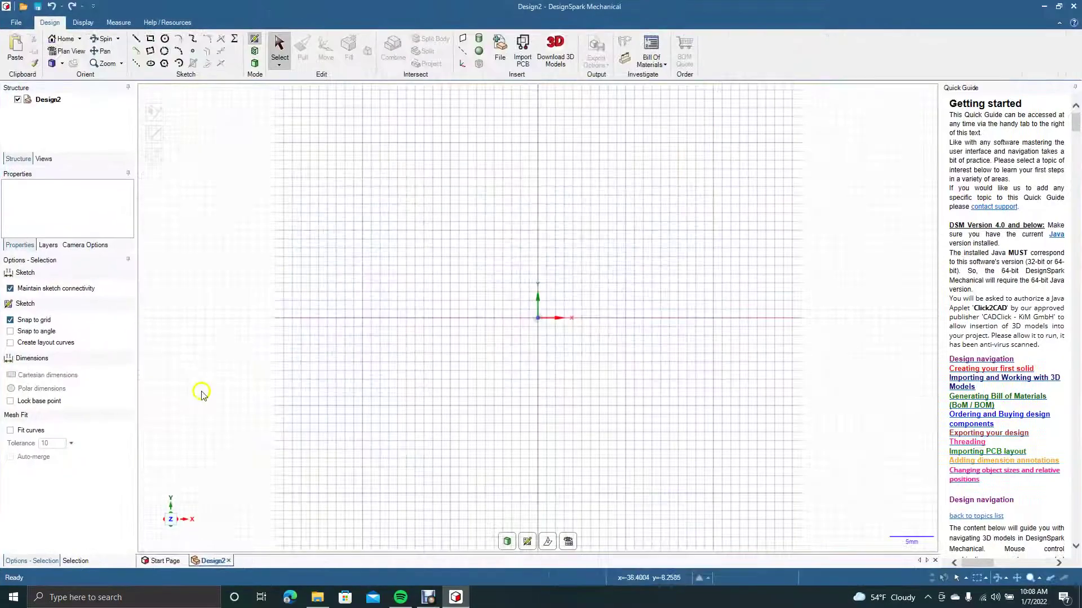
- Drag Pipe joint.jpg from the drawings folder onto the canvas and maximize DesignSpark
click(1059, 7)
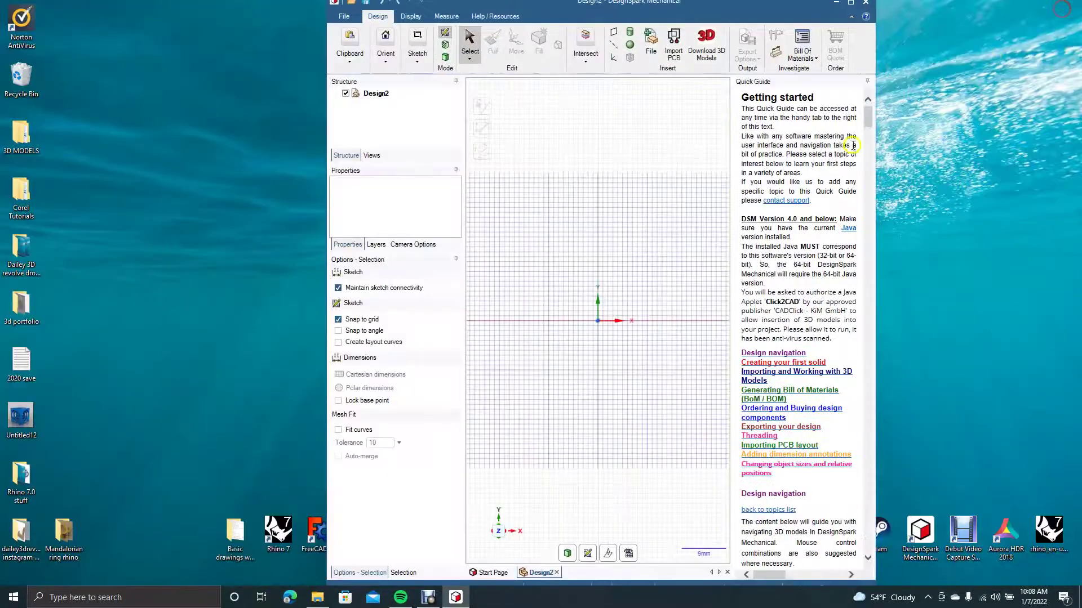
double_click(236, 533)
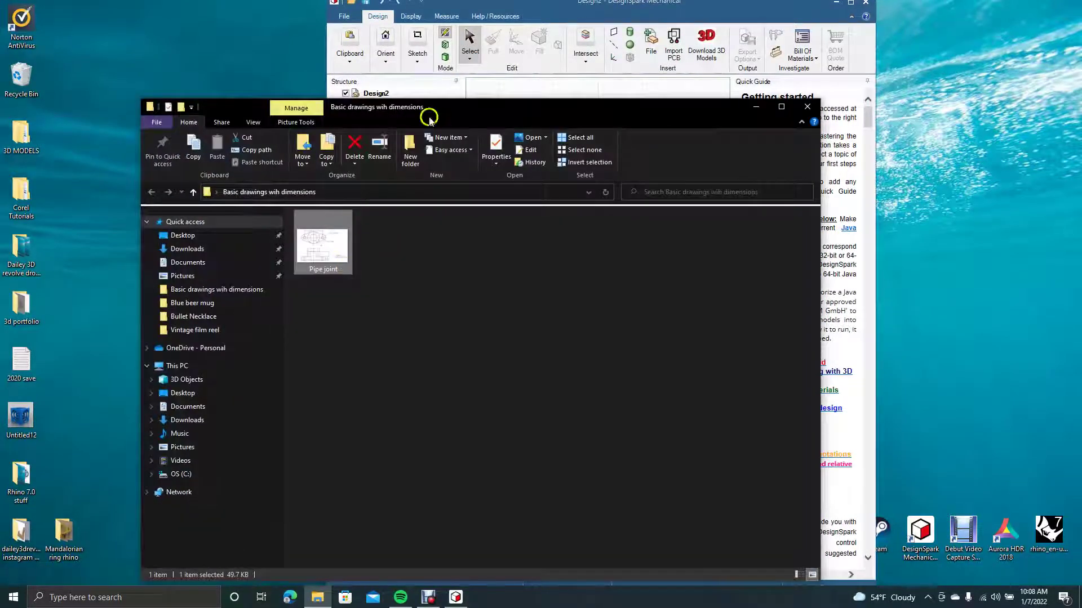
drag(439, 116, 347, 265)
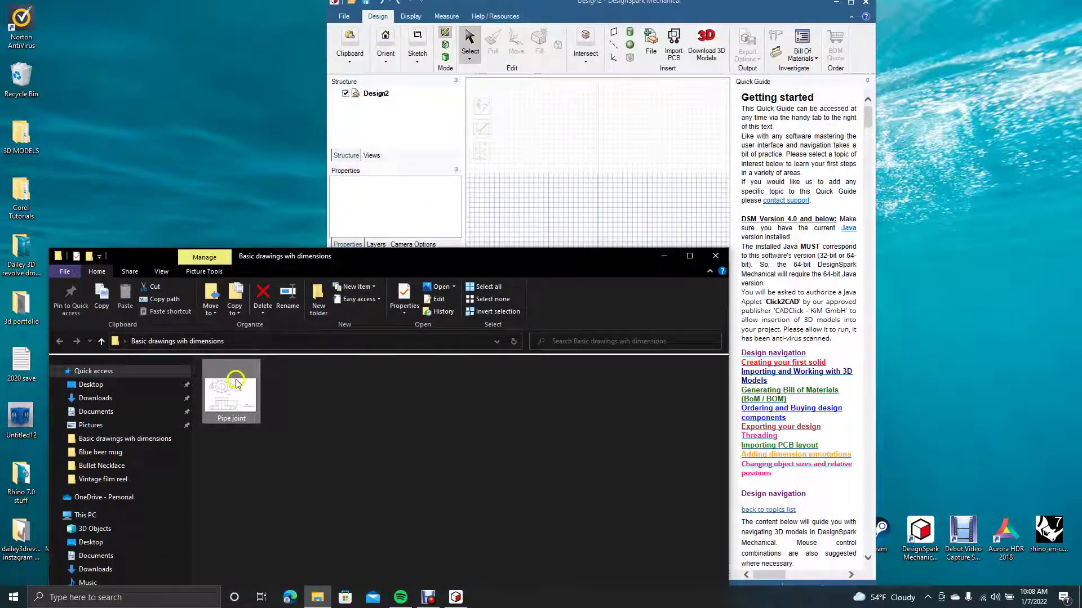
mouse_move(231, 393)
mouse_down()
mouse_move(475, 249)
mouse_move(591, 213)
mouse_move(623, 235)
mouse_up()
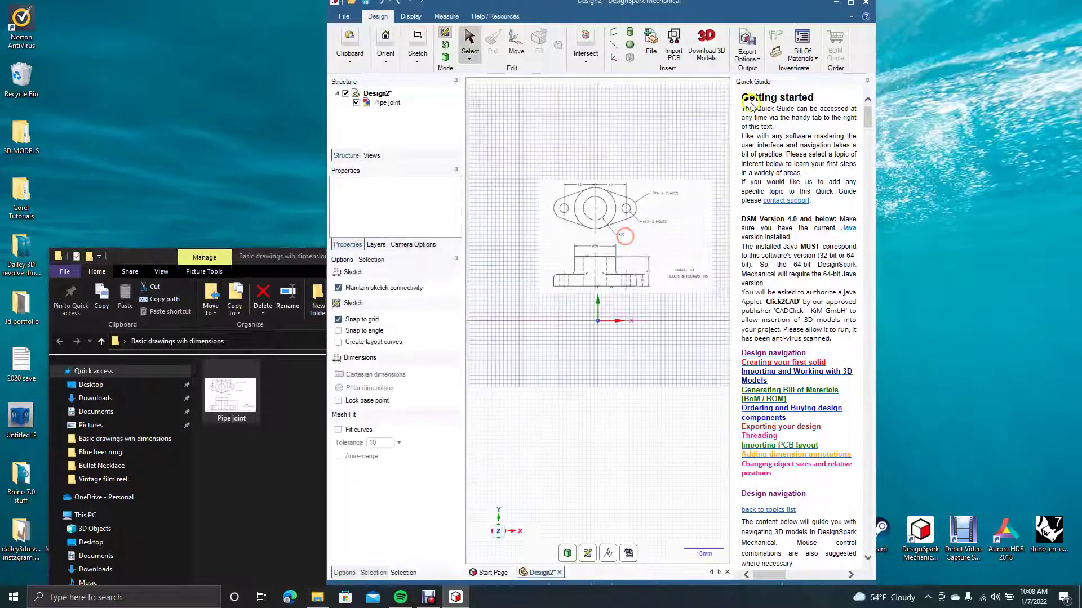
click(849, 4)
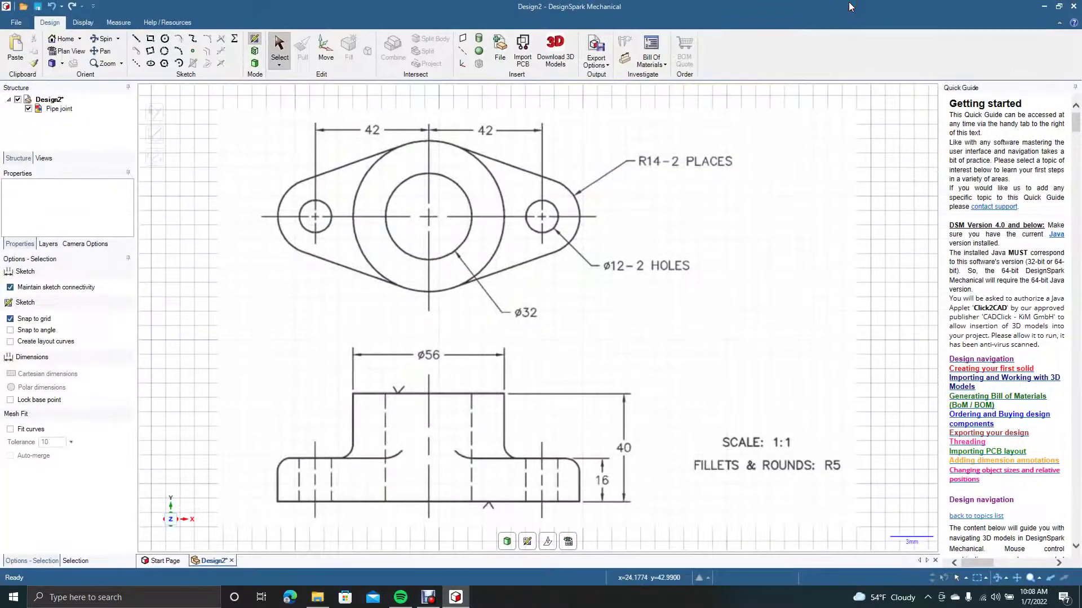
- Drag the imported Pipe joint drawing roughly toward the sketch origin
mouse_move(482, 255)
mouse_down()
mouse_move(475, 294)
mouse_move(502, 366)
mouse_move(535, 558)
mouse_move(590, 428)
mouse_move(601, 366)
mouse_move(600, 414)
mouse_move(575, 410)
mouse_move(555, 342)
mouse_up()
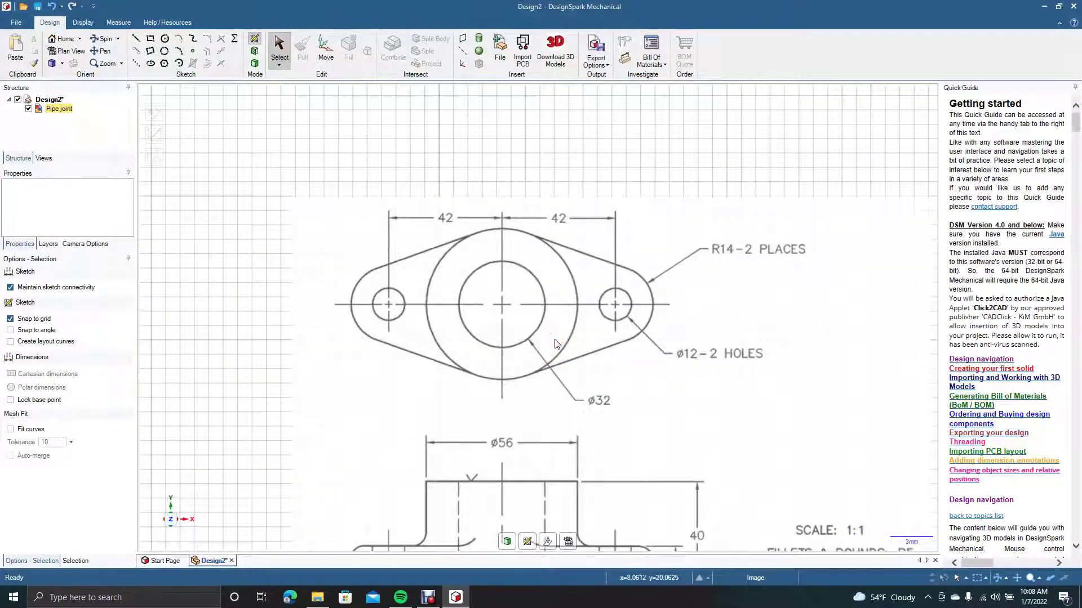
scroll(555, 342, down, 10)
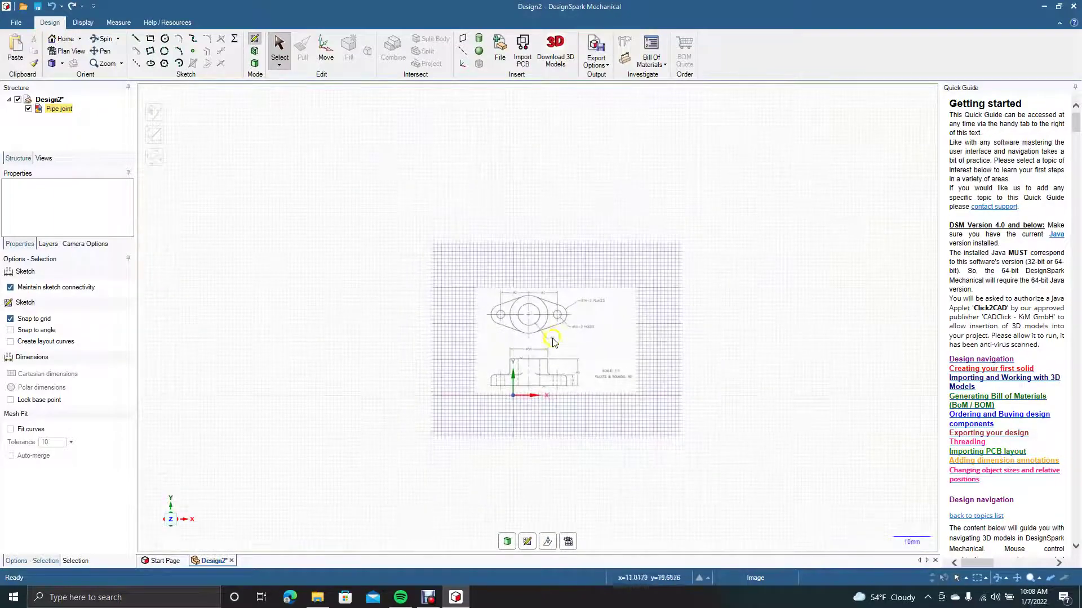
drag(551, 338, 537, 421)
click(803, 338)
click(748, 376)
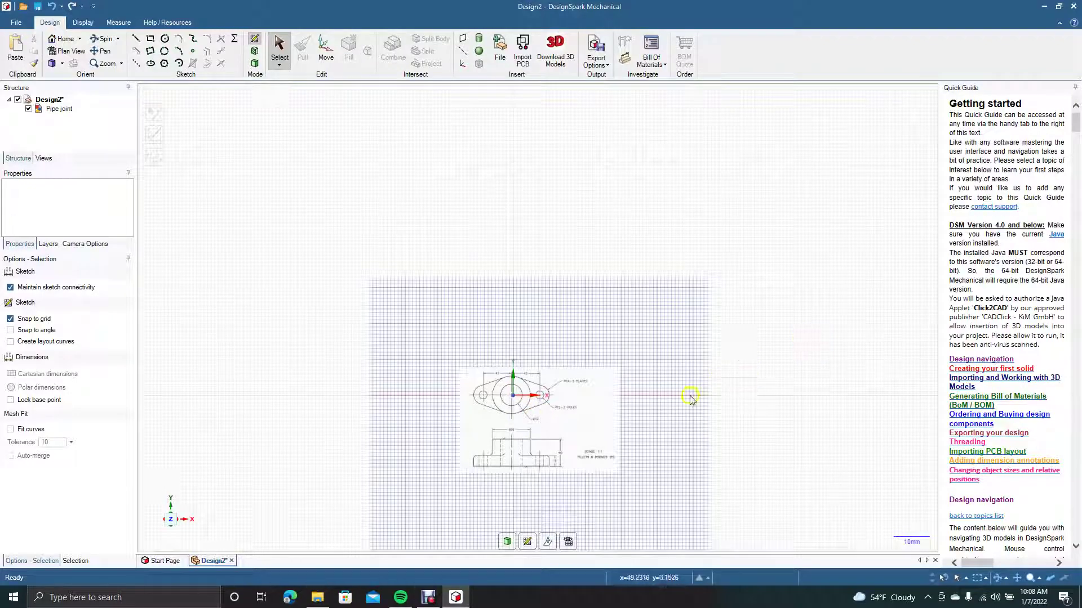
scroll(360, 387, up, 1)
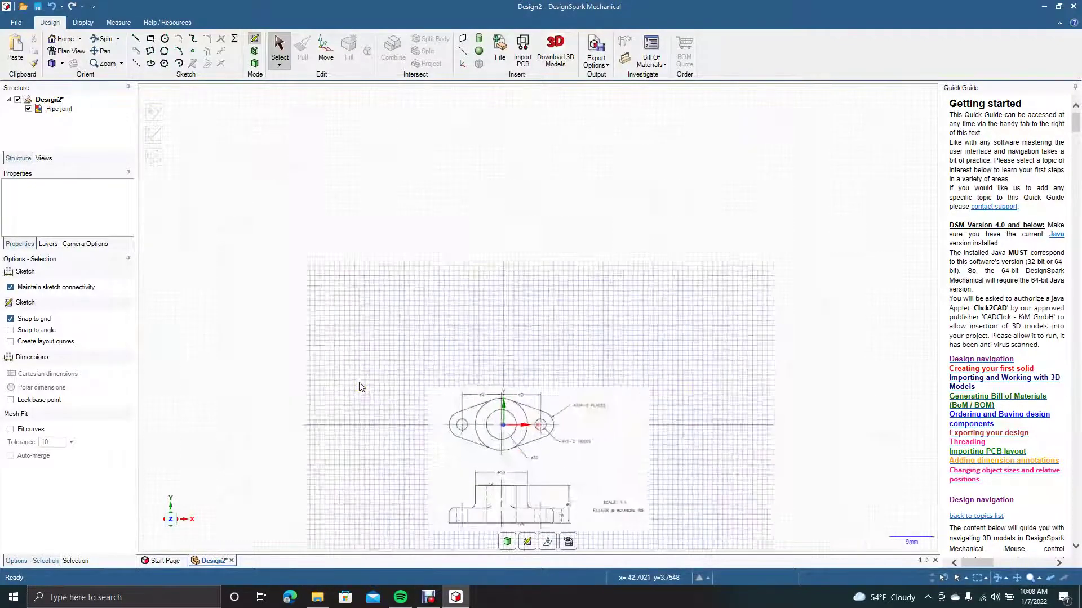
scroll(361, 387, up, 5)
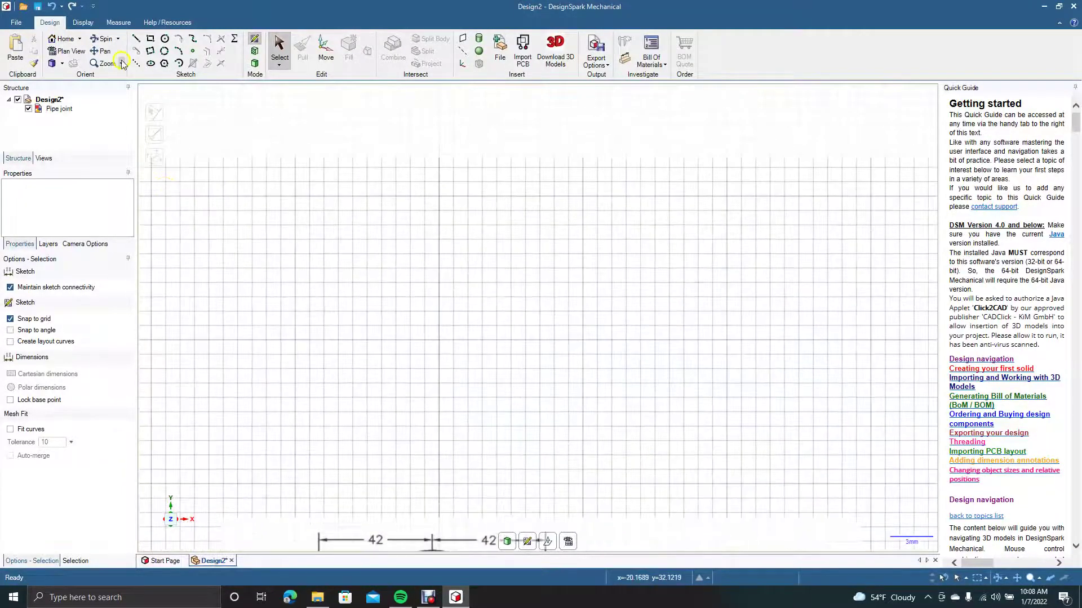
- Frame the whole drawing and nudge the ø32 circle centre onto the origin
click(106, 51)
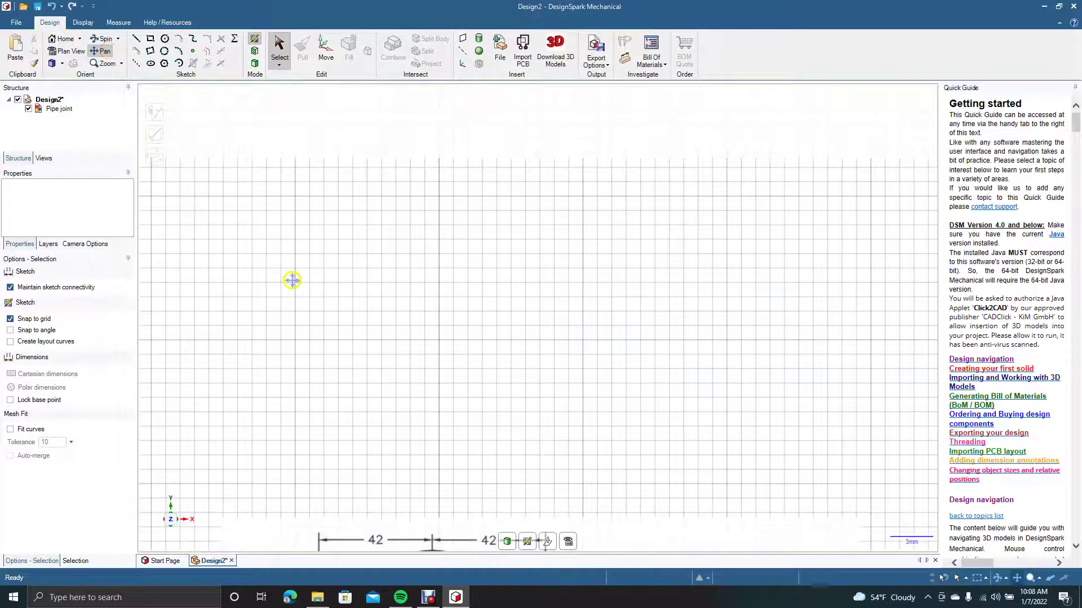
mouse_move(291, 281)
mouse_down()
mouse_move(363, 180)
mouse_move(364, 99)
mouse_up()
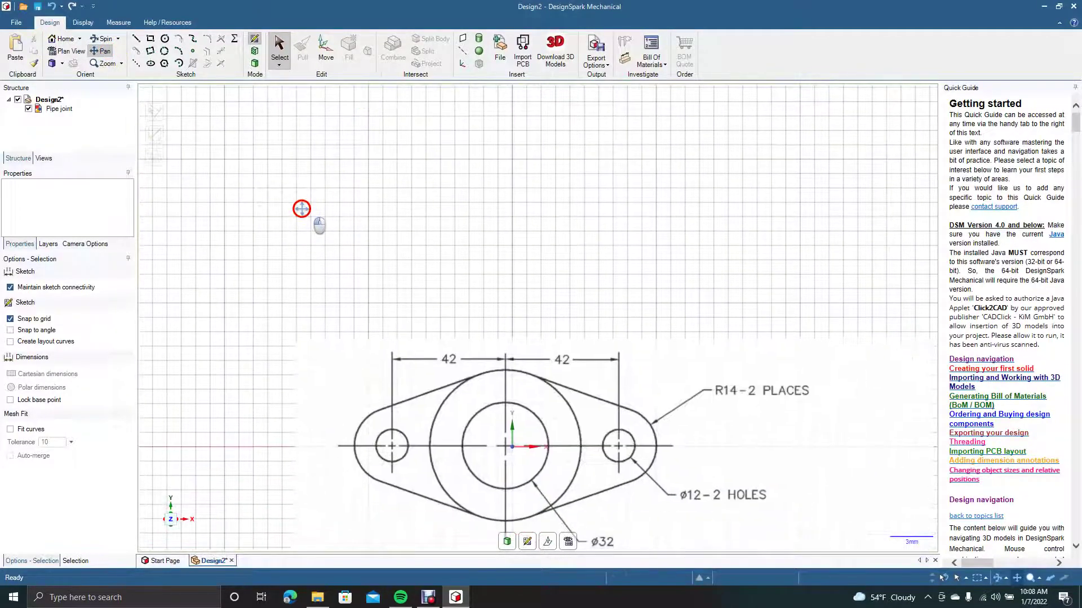
mouse_move(304, 210)
mouse_down()
mouse_move(307, 160)
mouse_move(340, 133)
mouse_up()
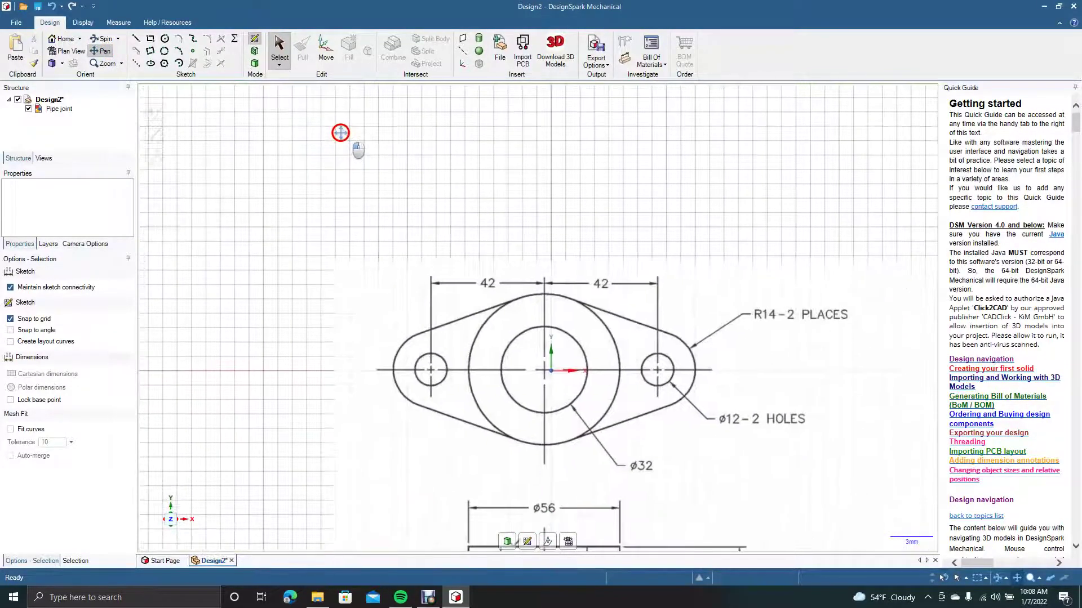
click(279, 48)
drag(476, 341, 483, 342)
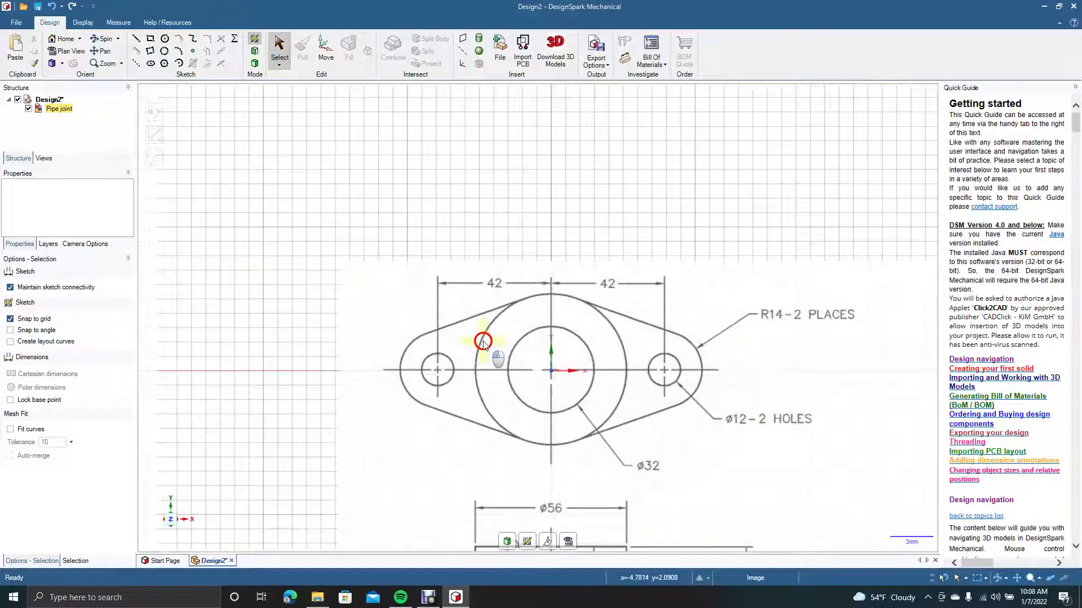
click(283, 213)
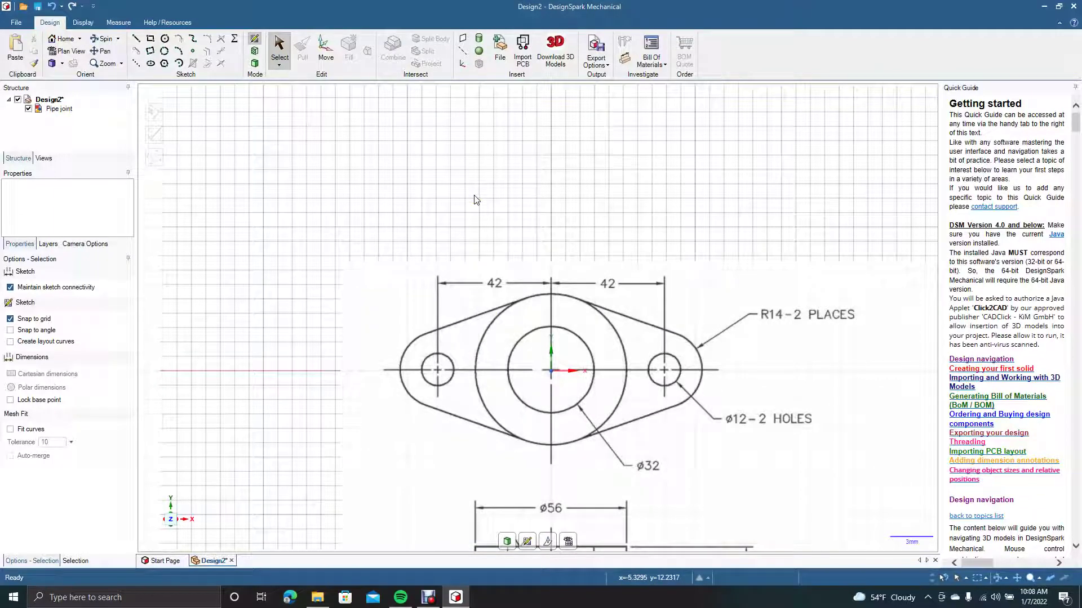
- Sketch a small circle at the origin, then undo the accidental circle
click(164, 38)
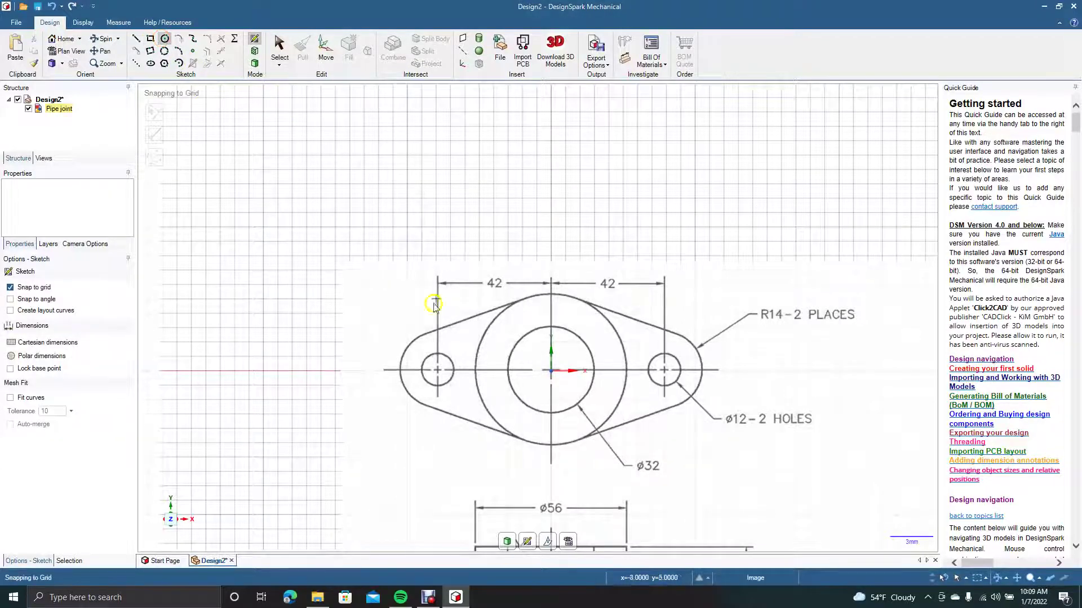
click(552, 372)
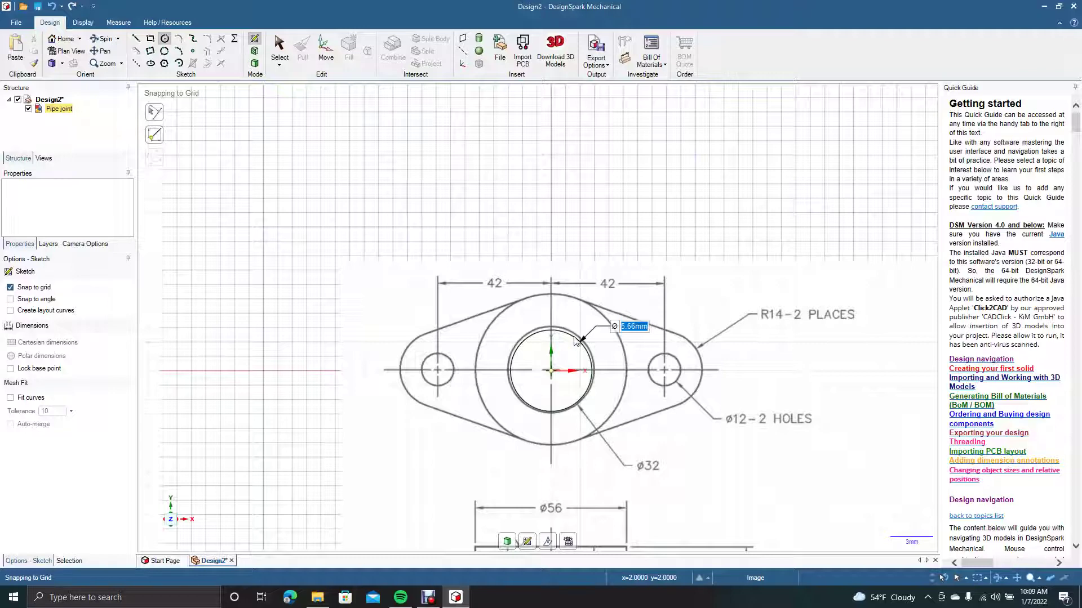
click(572, 342)
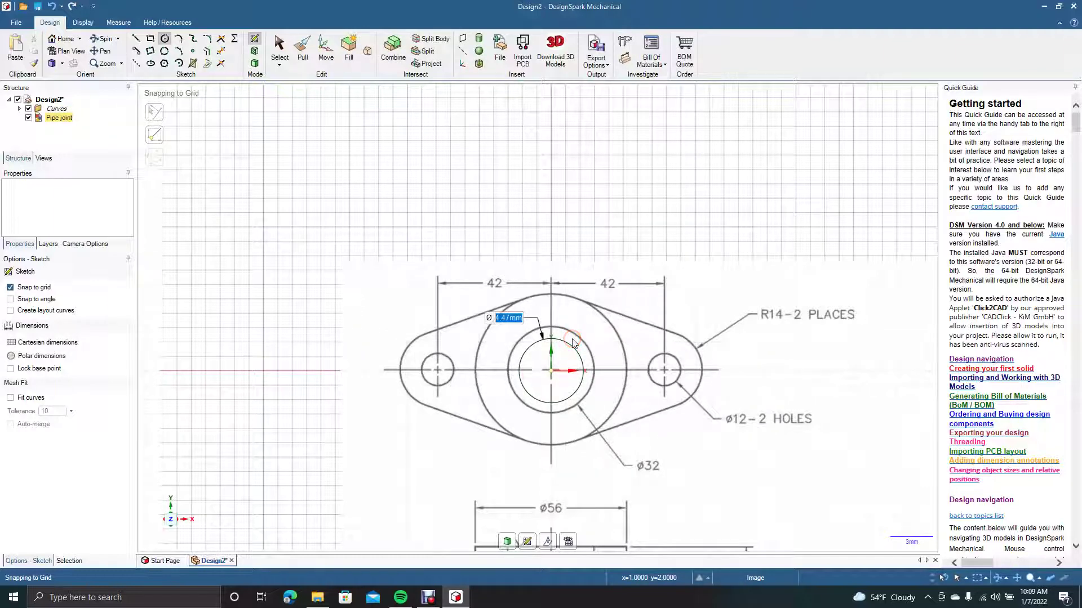
key(ctrl+z)
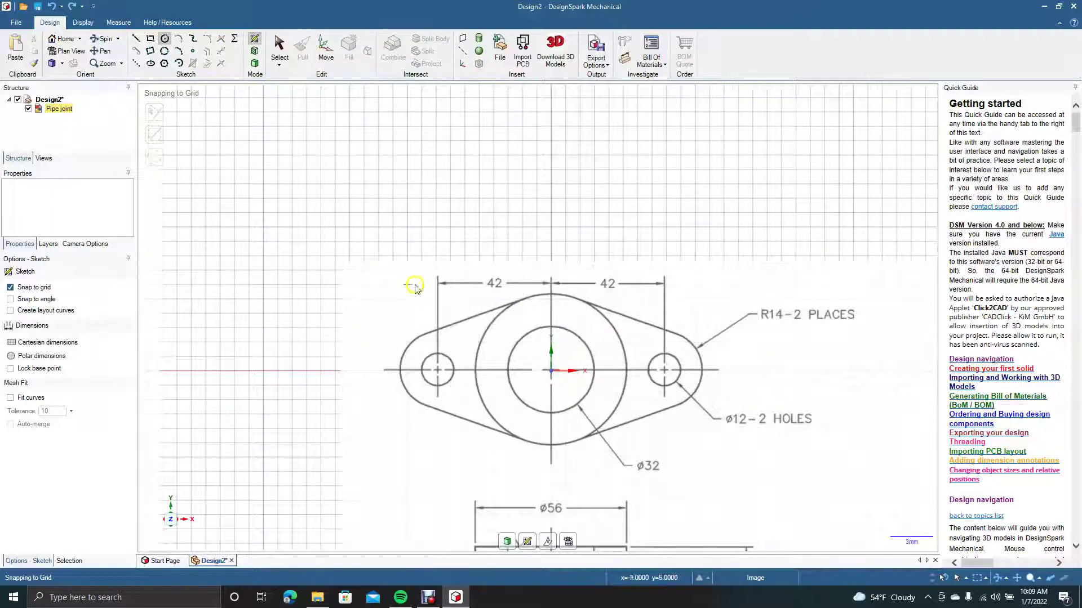
- Draw a 42 mm horizontal line leftward from the top of the centreline
click(134, 38)
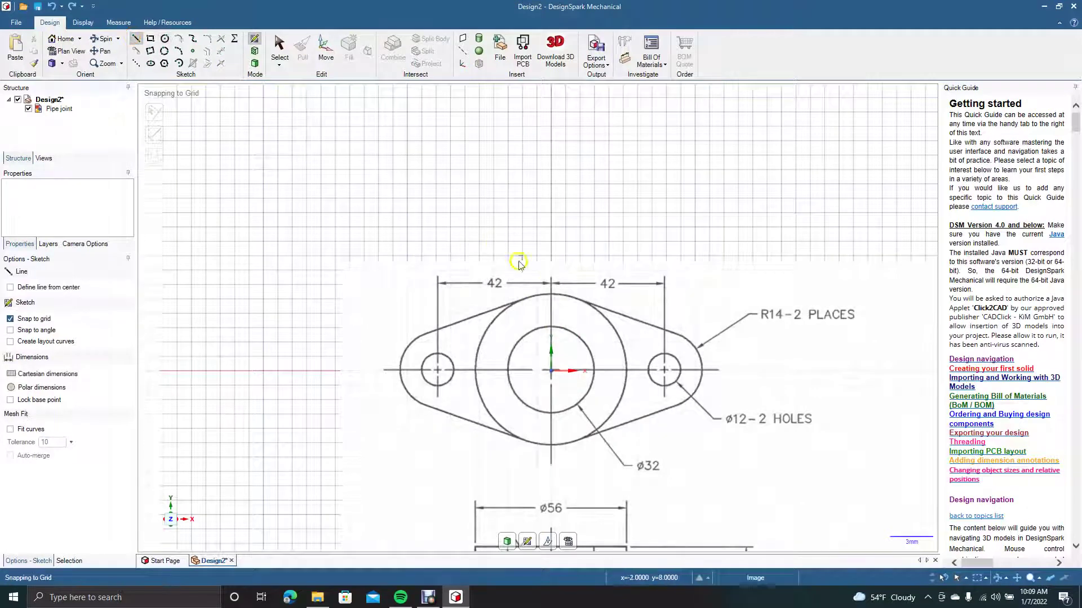
click(550, 284)
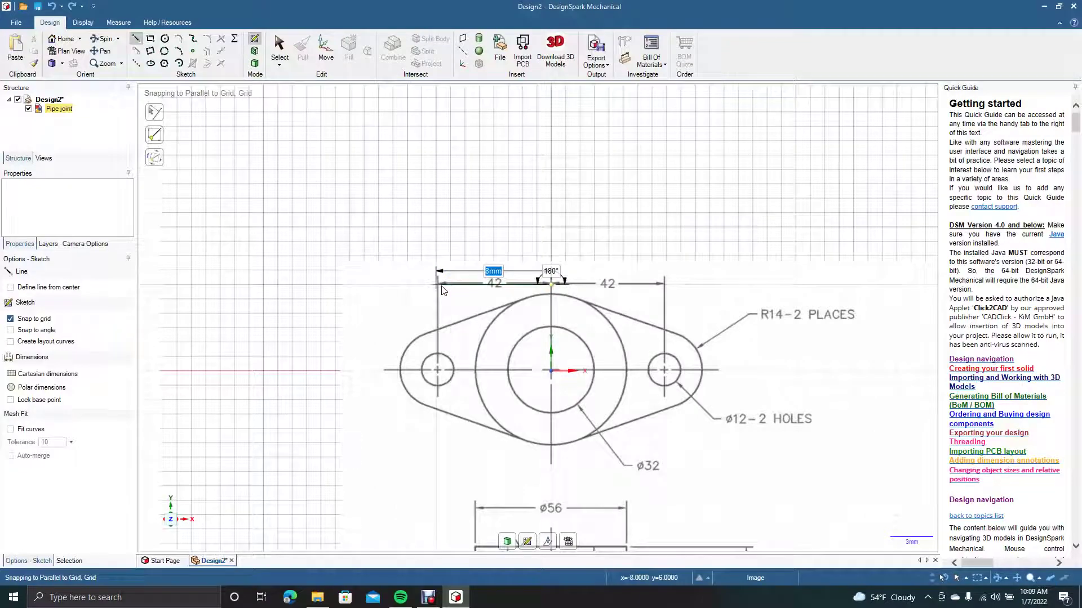
text(42)
key(Return)
scroll(441, 290, down, 2)
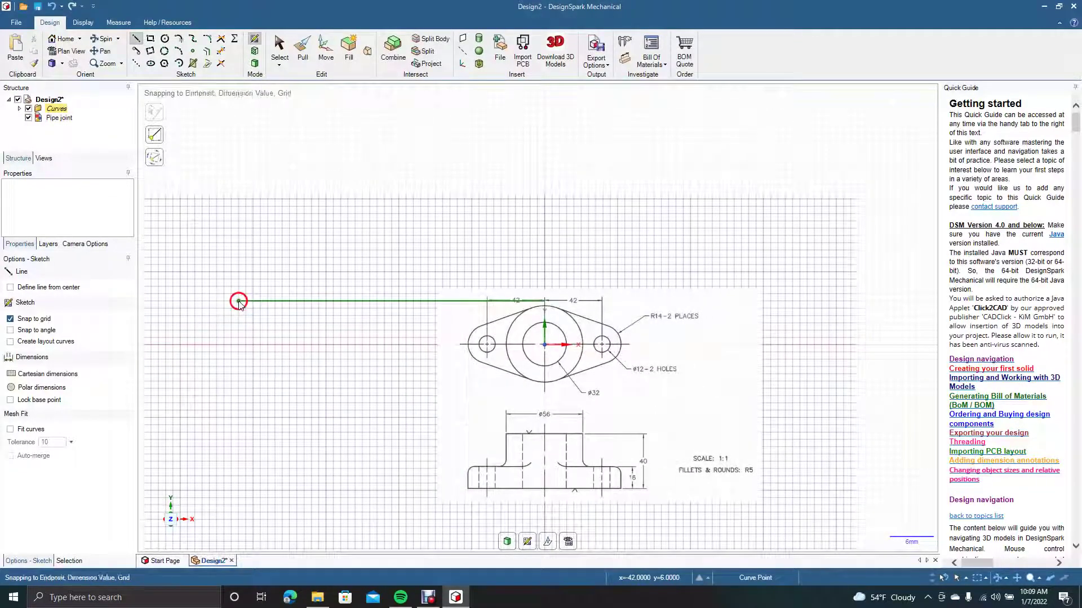
- Select the Pipe joint image and enlarge and move it toward the 42 mm line
click(239, 302)
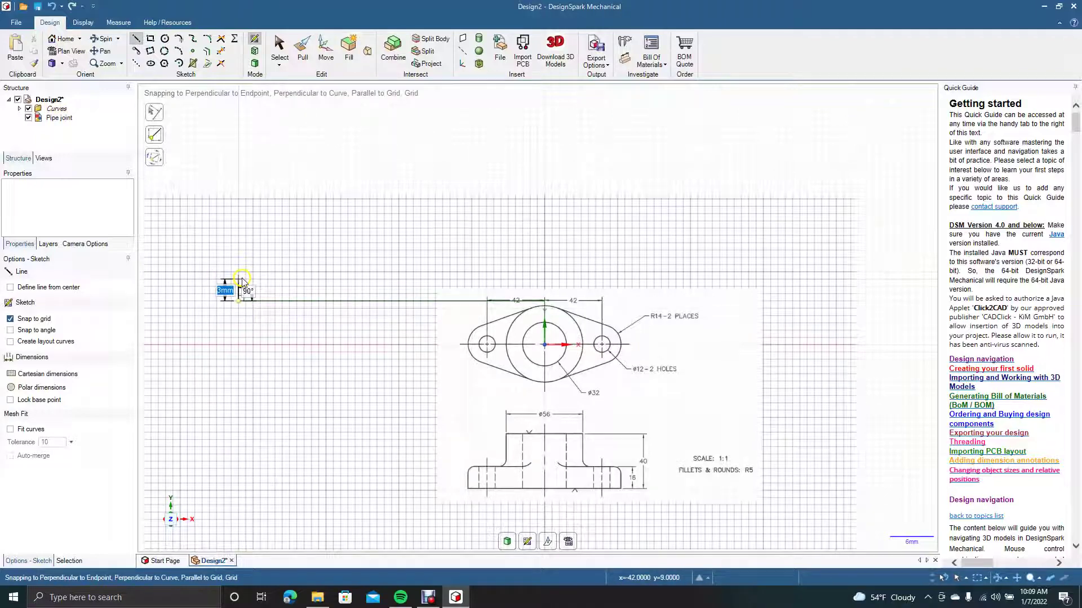
click(285, 45)
click(477, 347)
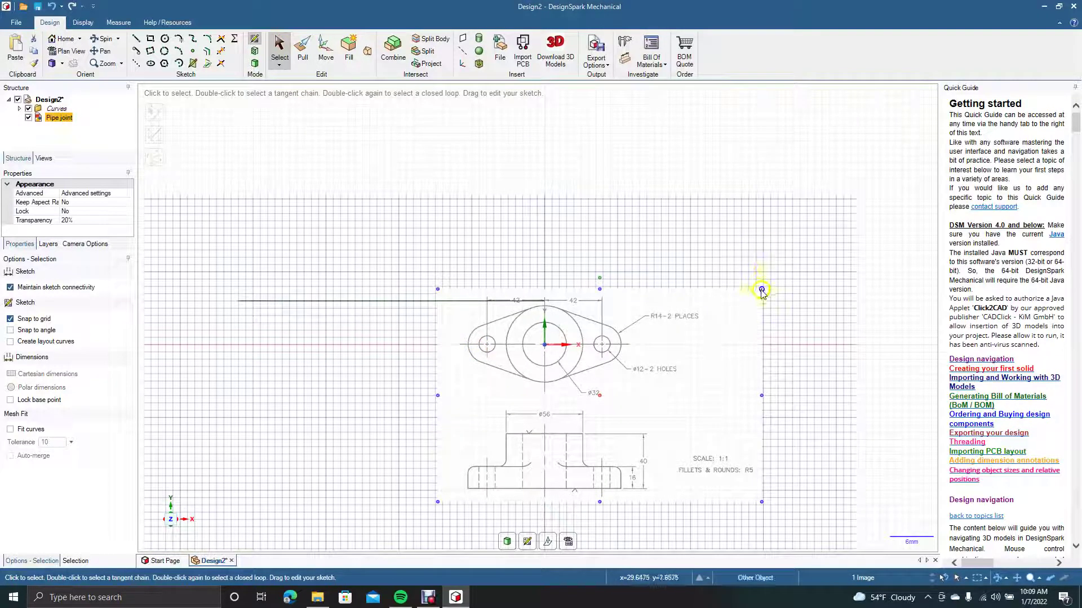
mouse_move(762, 290)
mouse_down()
mouse_move(997, 113)
mouse_move(1008, 126)
mouse_up()
drag(772, 270, 483, 426)
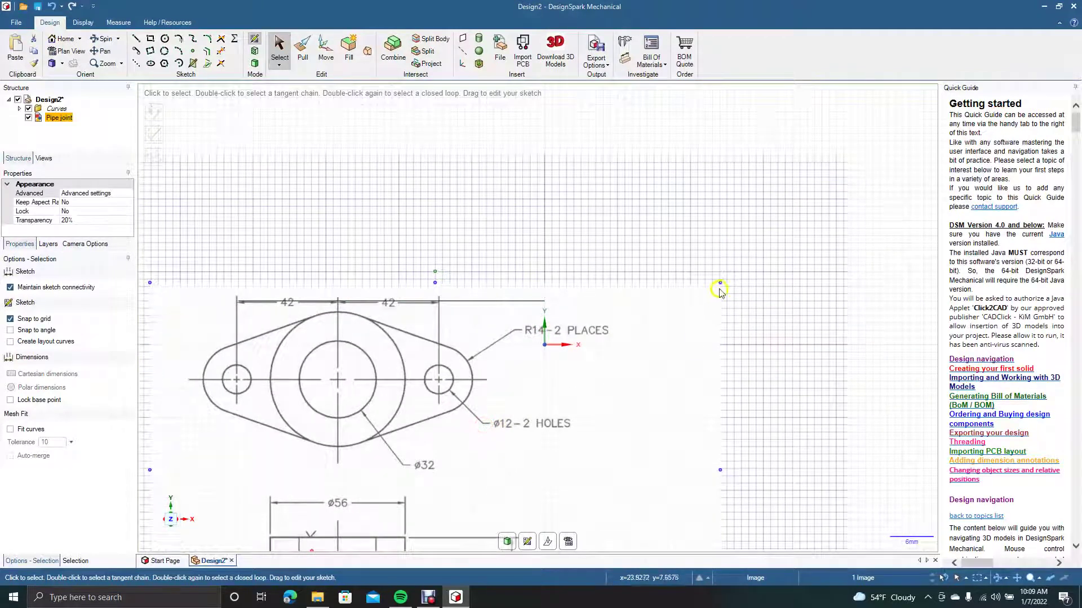
drag(720, 283, 1022, 68)
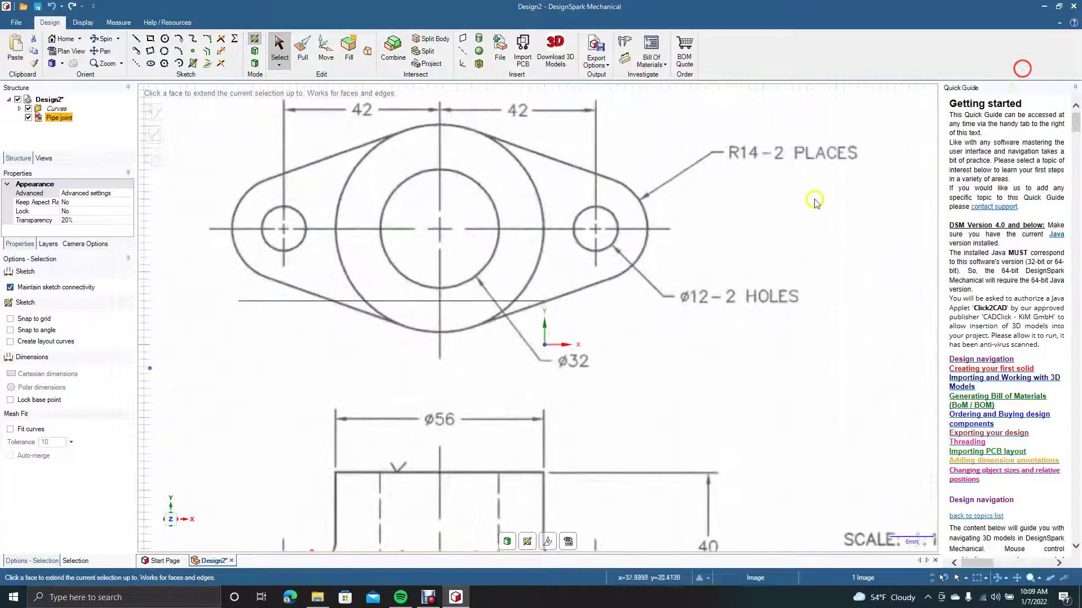
- Fine-tune the image's scale and position until its 42 dimension matches the line
mouse_move(816, 203)
mouse_down()
mouse_move(768, 236)
mouse_move(755, 319)
mouse_move(794, 394)
mouse_move(732, 409)
mouse_up()
scroll(734, 411, down, 3)
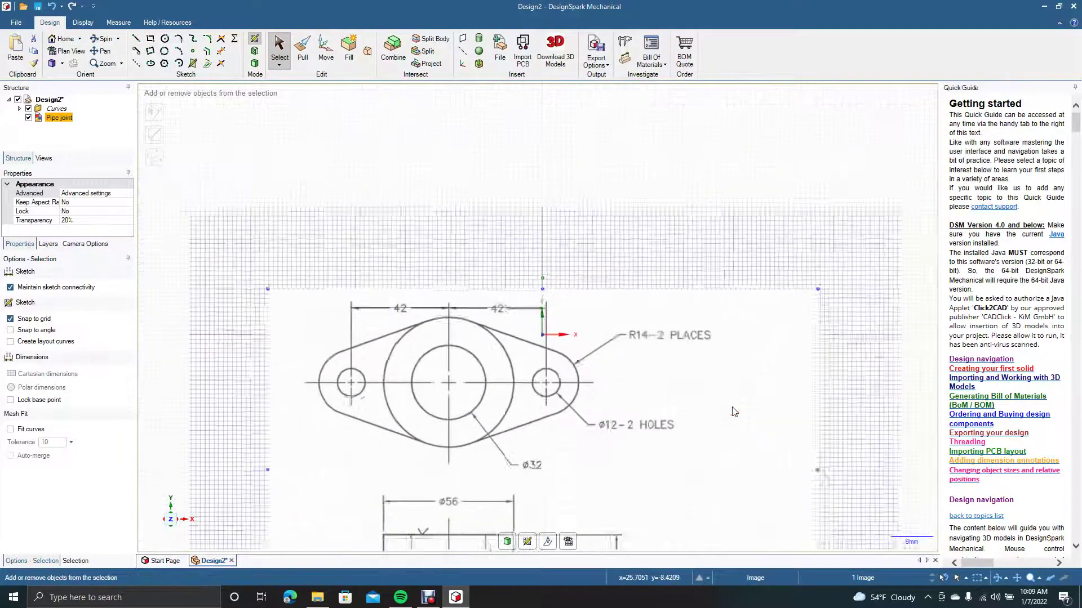
drag(762, 295, 907, 202)
drag(796, 291, 685, 351)
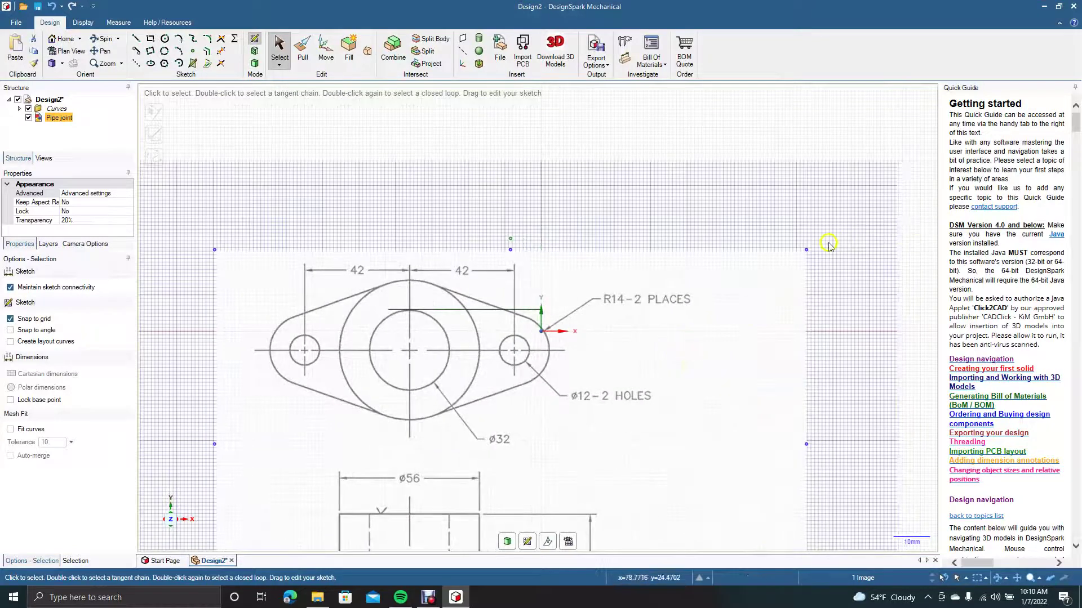
mouse_move(806, 249)
mouse_down()
mouse_move(918, 165)
mouse_move(924, 171)
mouse_move(797, 309)
mouse_move(821, 345)
mouse_move(863, 362)
mouse_move(727, 315)
mouse_move(682, 313)
mouse_up()
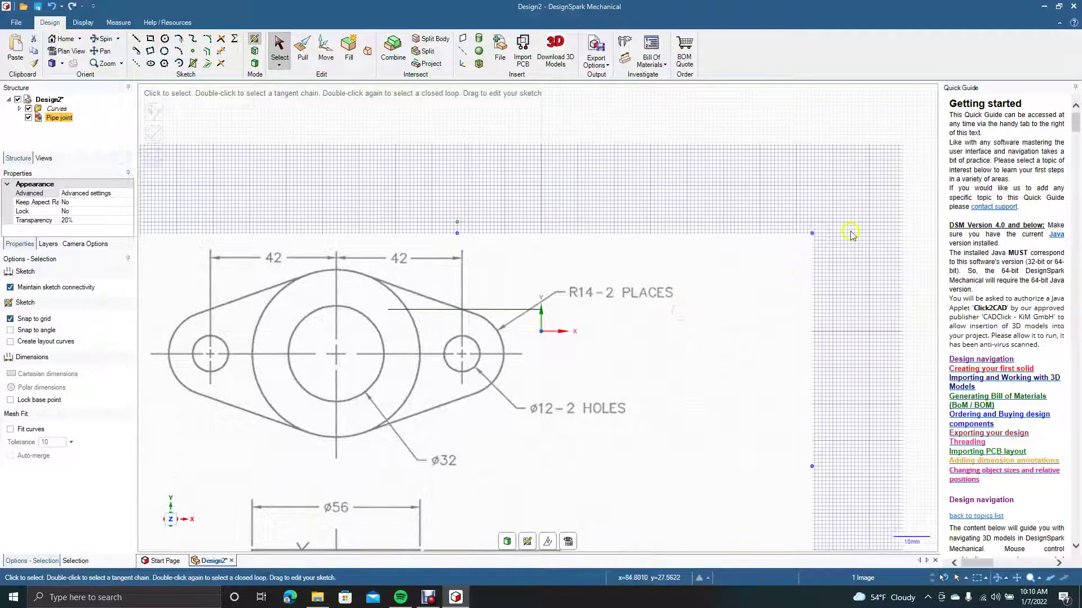
mouse_move(812, 234)
mouse_down()
mouse_move(940, 151)
mouse_move(762, 282)
mouse_move(780, 374)
mouse_move(874, 461)
mouse_move(902, 401)
mouse_up()
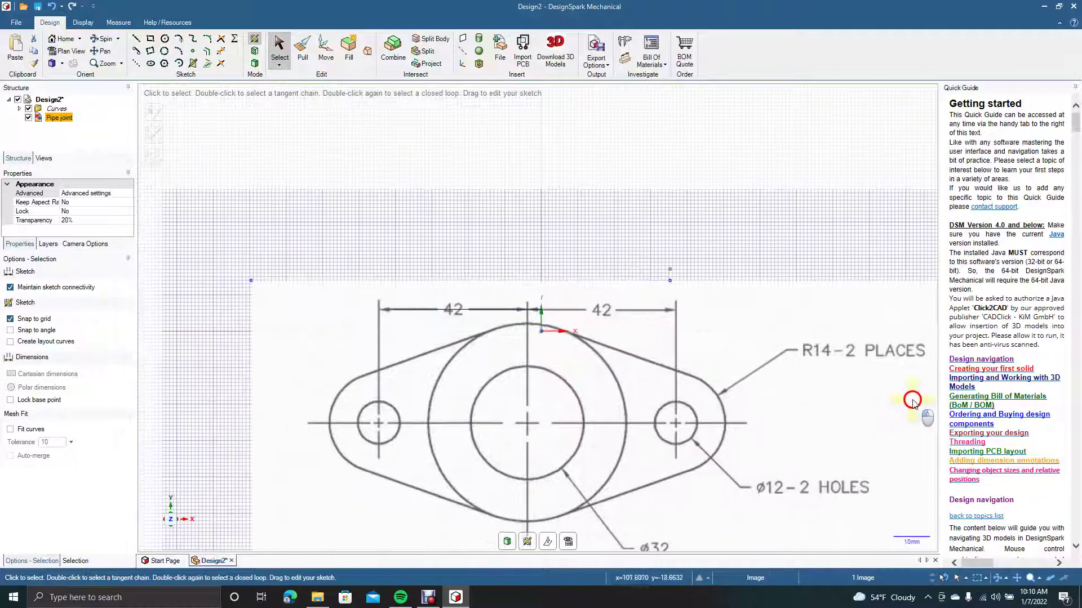
drag(913, 401, 925, 390)
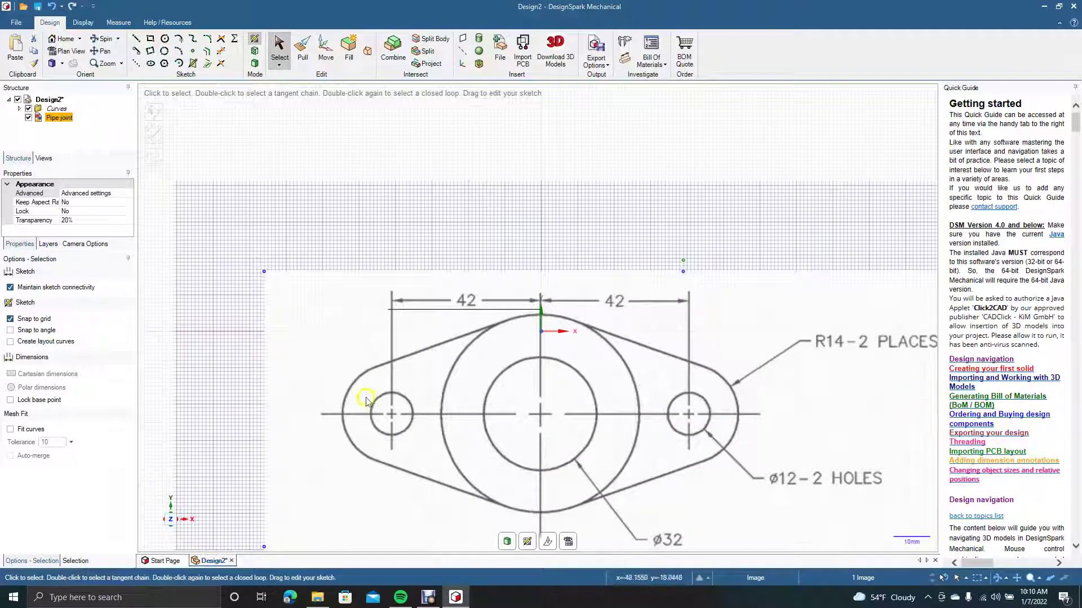
- Drop the guide line, then nudge the image so its circle centres sit on the origin
click(443, 315)
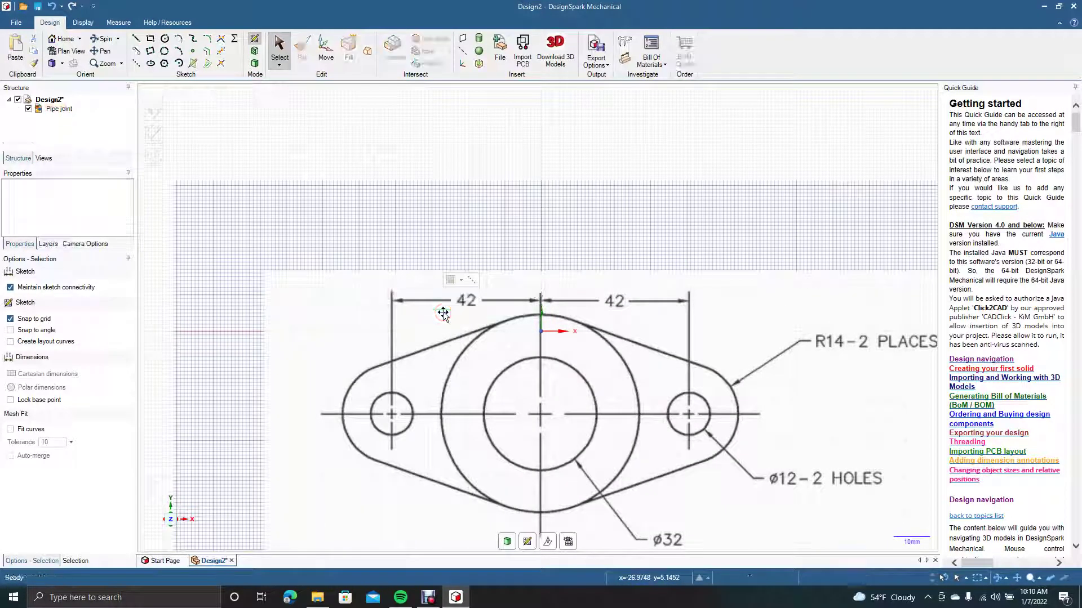
click(419, 351)
drag(435, 369, 445, 327)
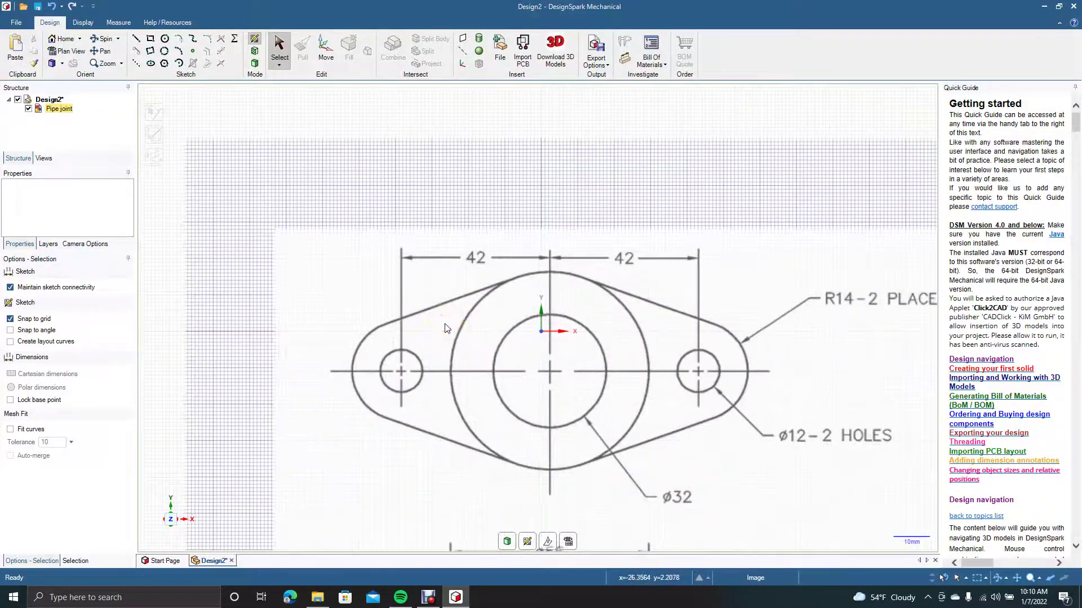
scroll(444, 327, down, 5)
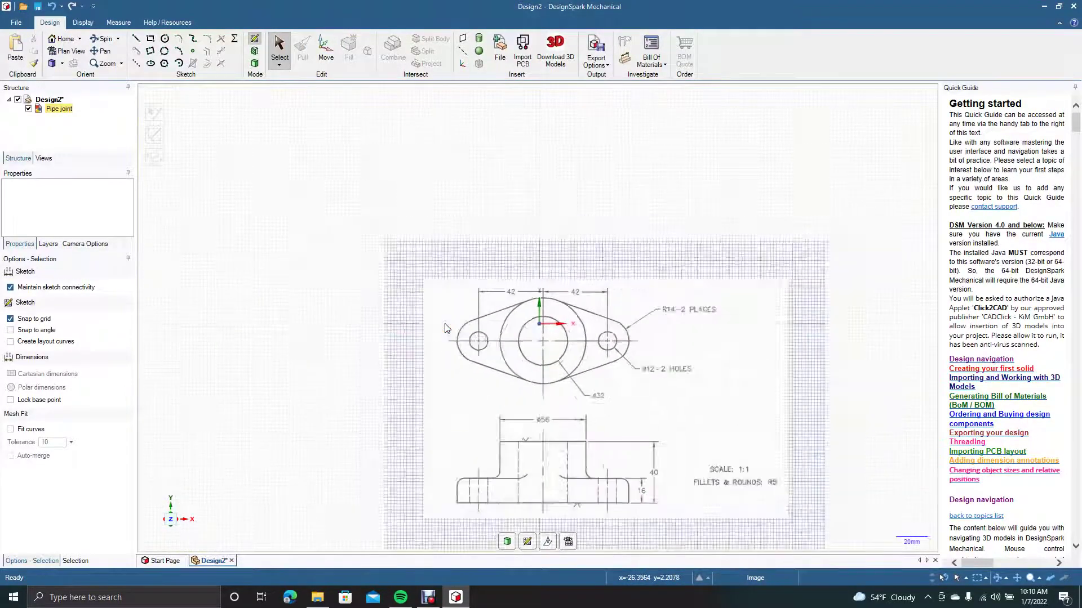
mouse_move(553, 356)
mouse_down()
mouse_move(445, 569)
mouse_move(329, 476)
mouse_move(676, 212)
mouse_move(546, 333)
mouse_move(548, 367)
mouse_move(552, 349)
mouse_up()
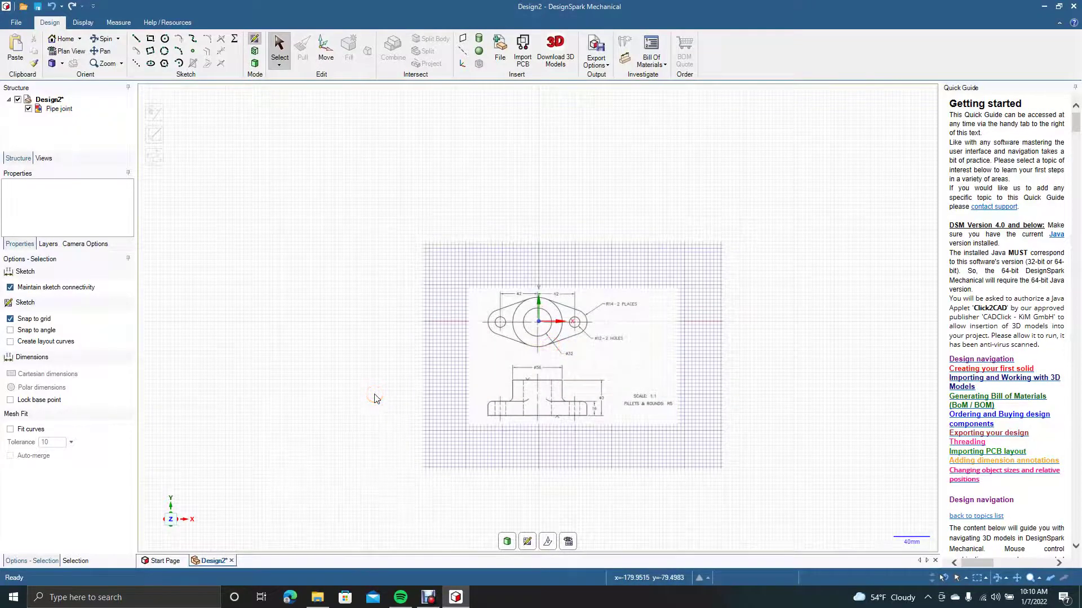
scroll(374, 396, up, 6)
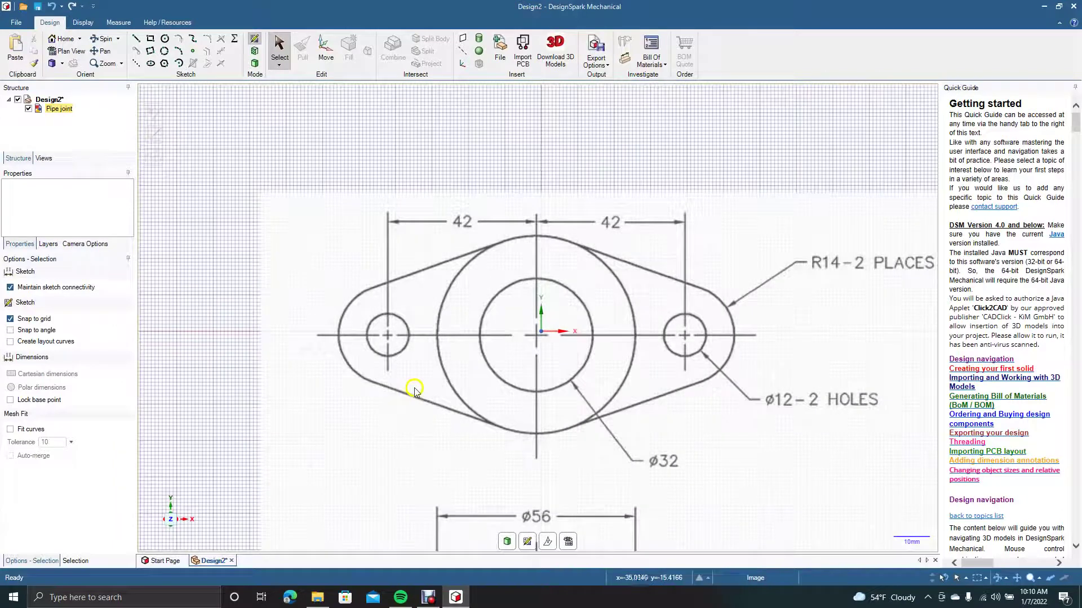
drag(414, 389, 419, 388)
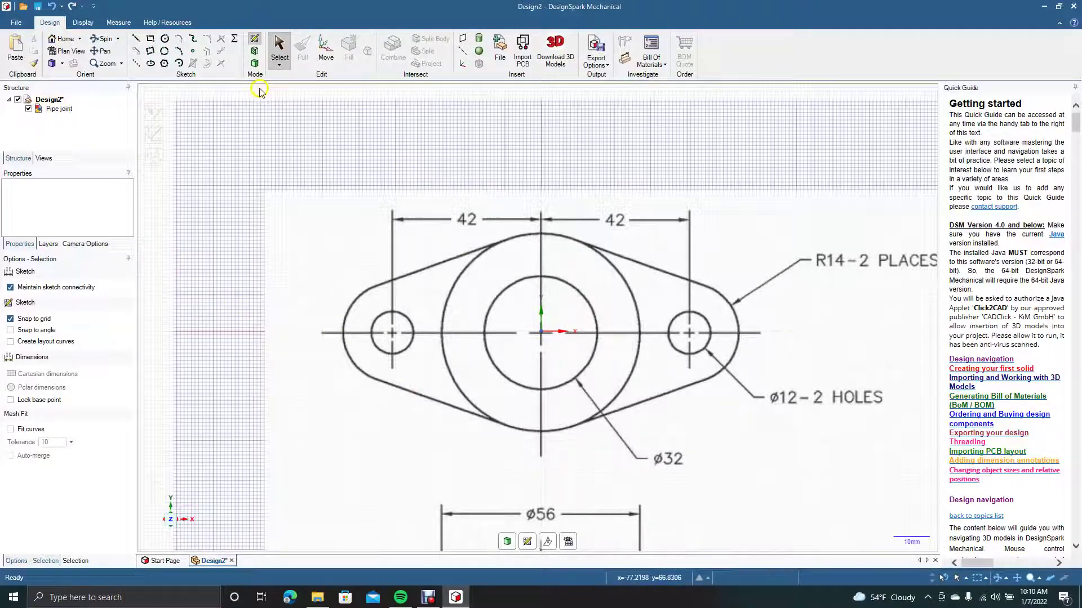
- Draw a 32 mm circle centred on the sketch origin
click(165, 38)
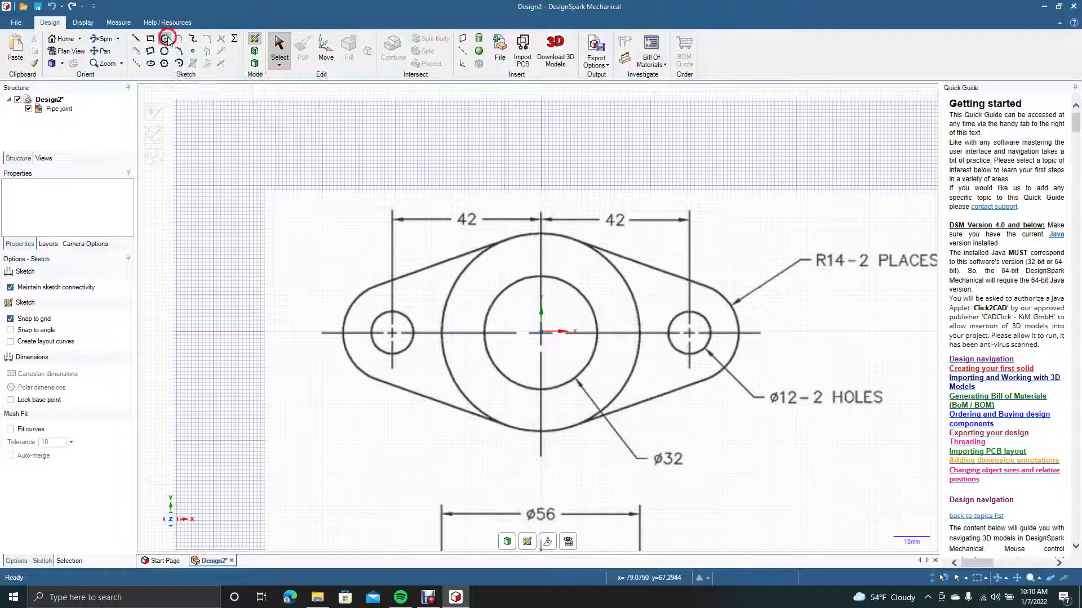
click(541, 332)
click(570, 288)
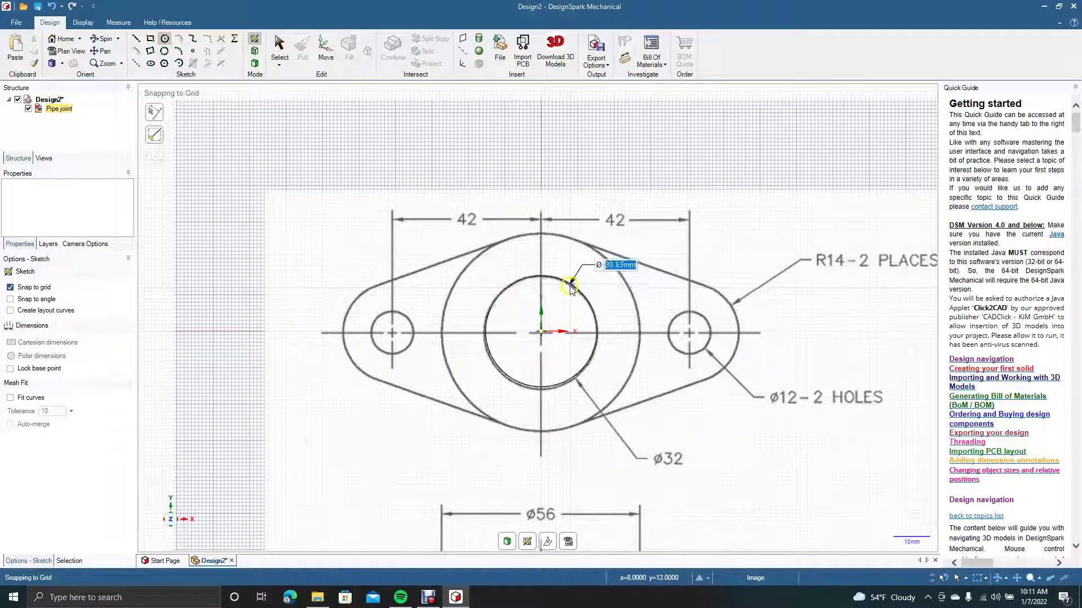
text(32)
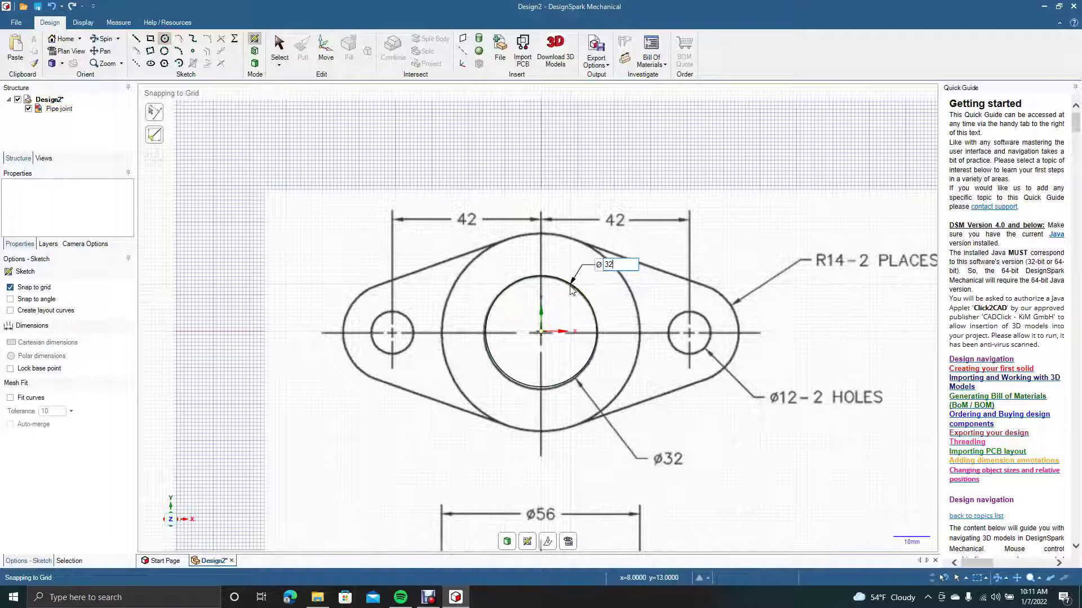
key(Return)
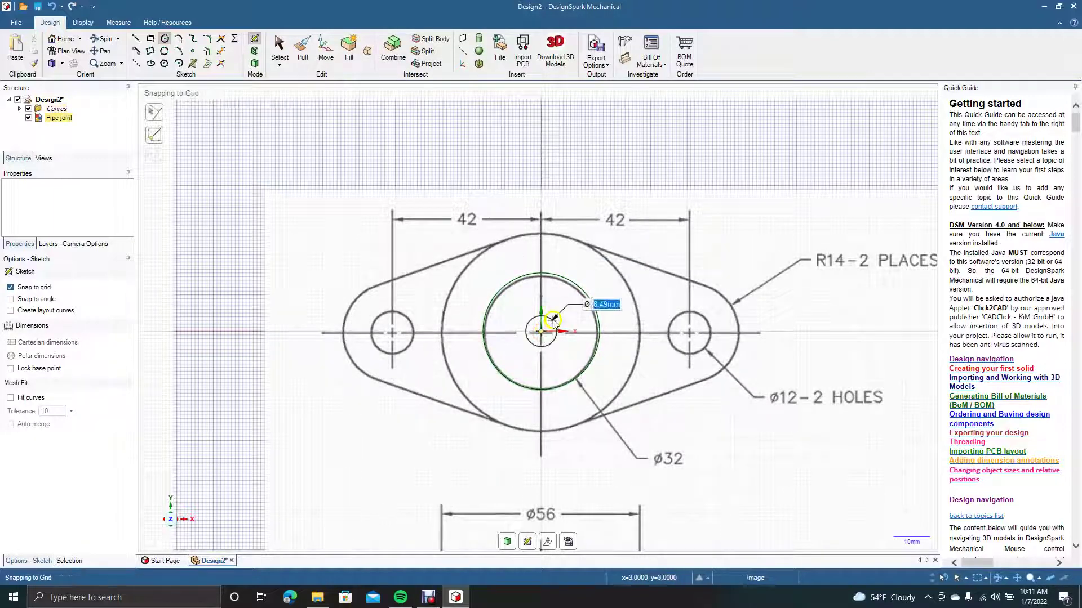
- Add a concentric 56 mm circle at the origin over the drawing's outer circle
click(606, 260)
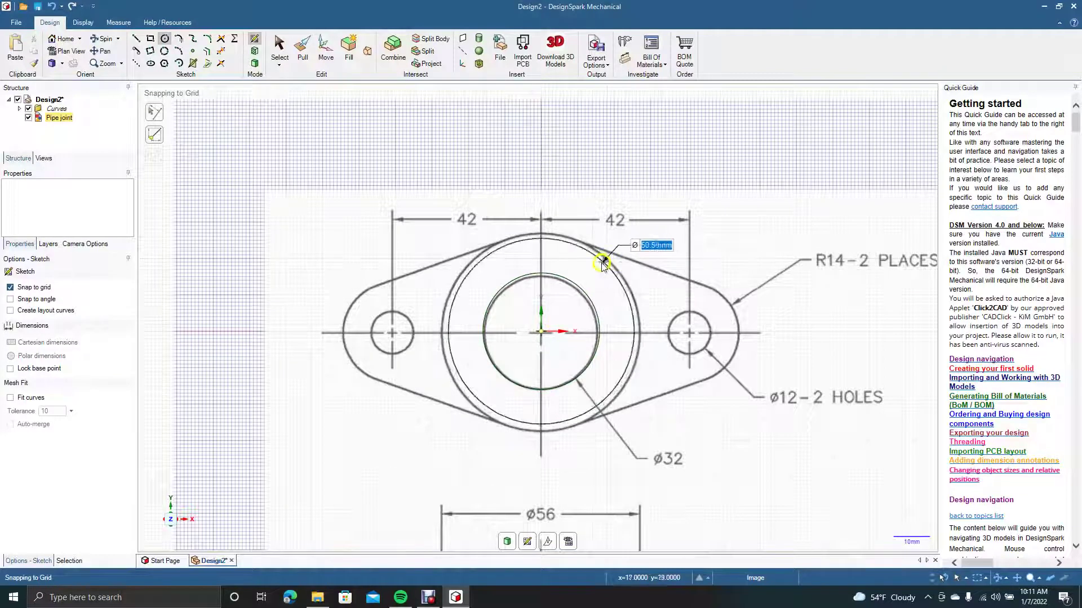
click(588, 274)
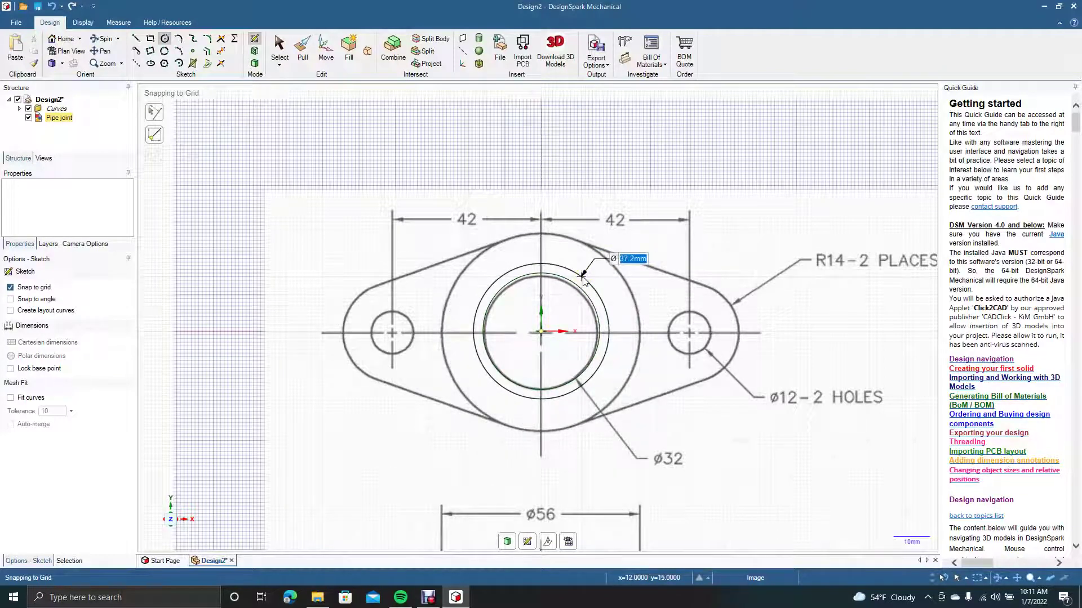
click(599, 254)
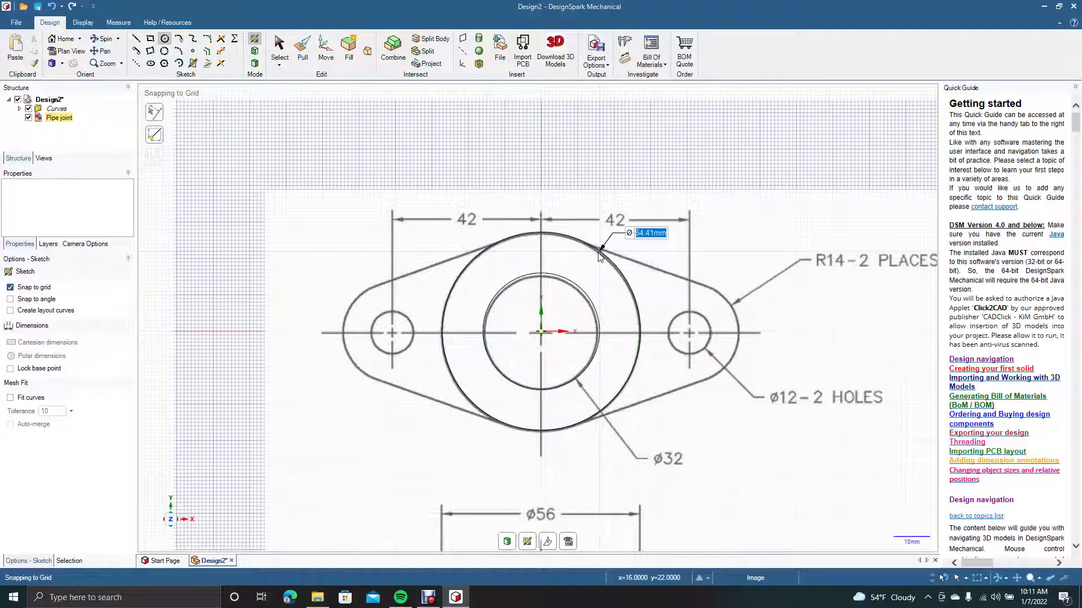
text(56)
key(Return)
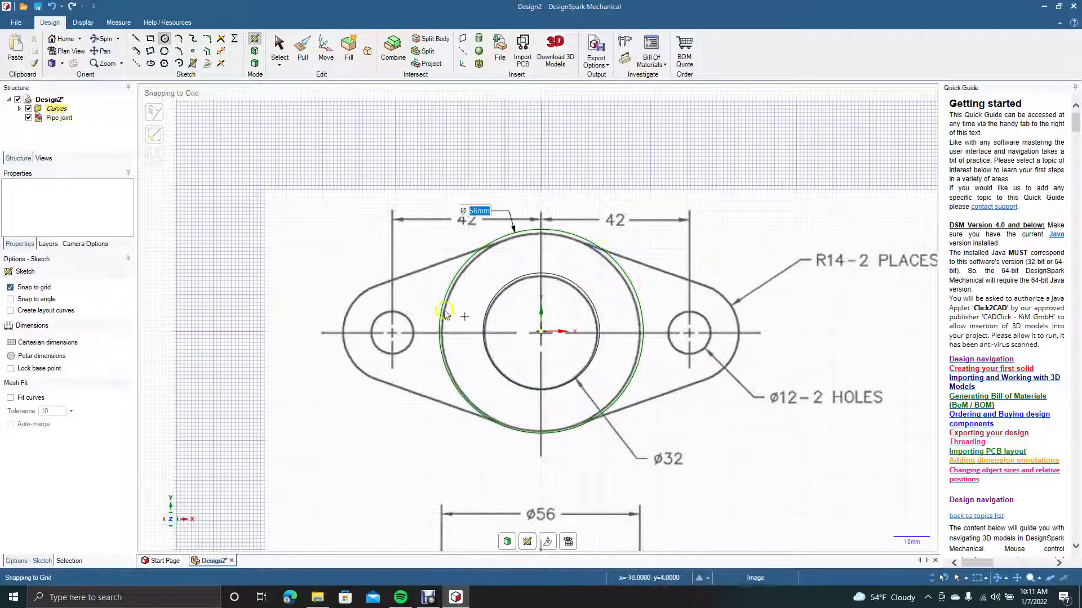
click(277, 146)
click(279, 45)
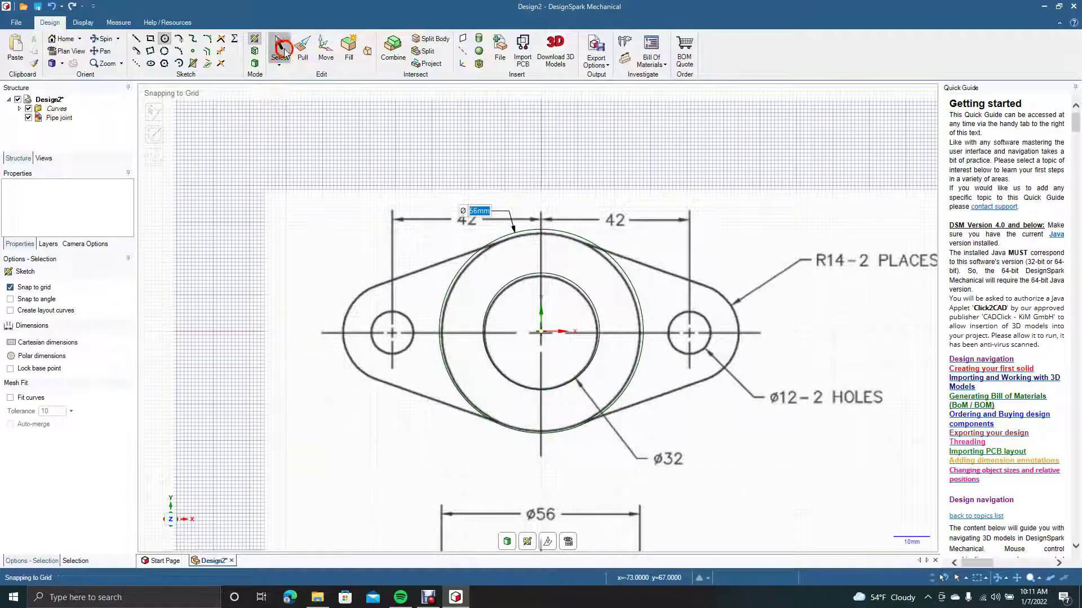
click(102, 50)
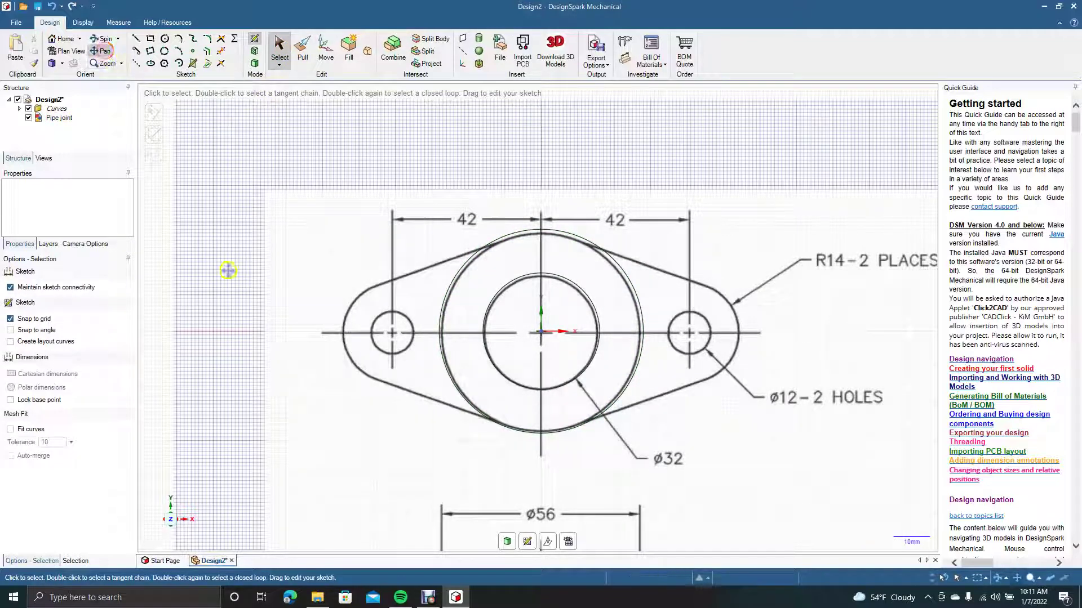
mouse_move(227, 272)
mouse_down()
mouse_move(275, 115)
mouse_move(269, 243)
mouse_up()
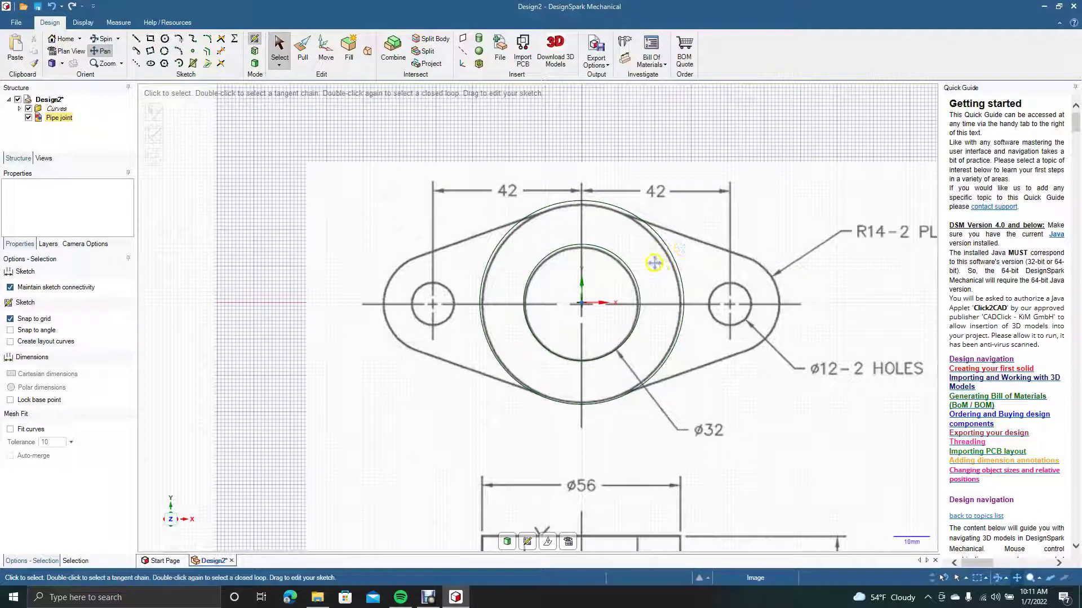
click(136, 38)
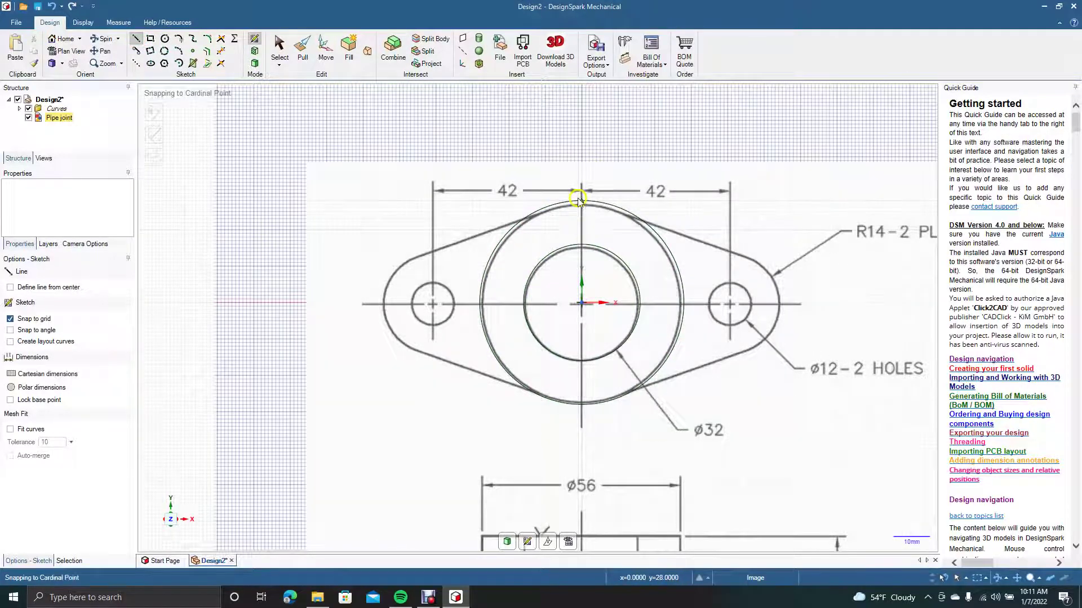
- Draw a 75 mm vertical line from the outer circle's top down through the centre
click(582, 202)
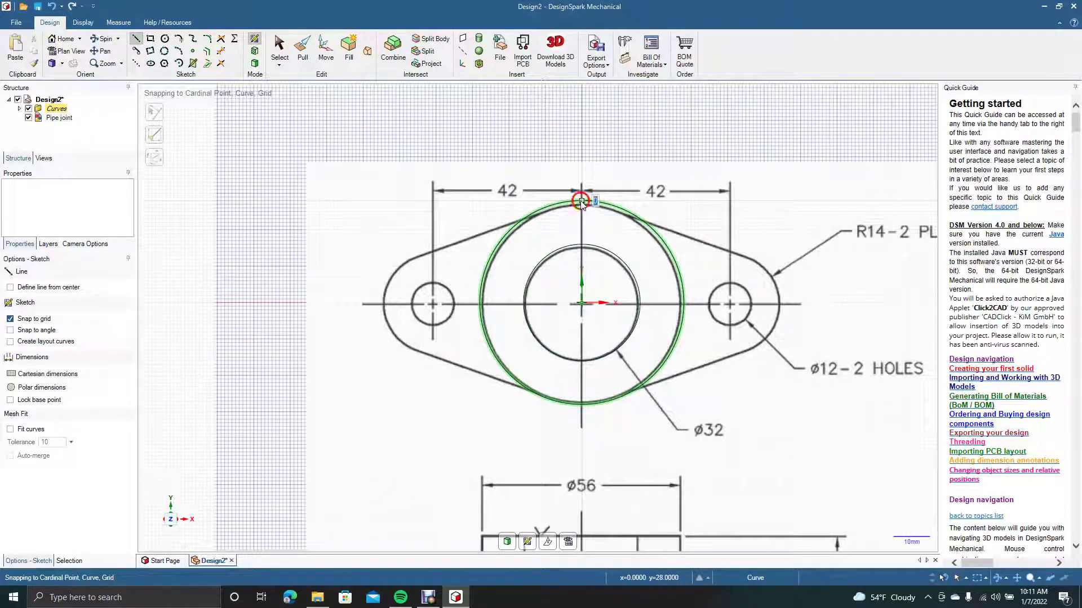
click(581, 474)
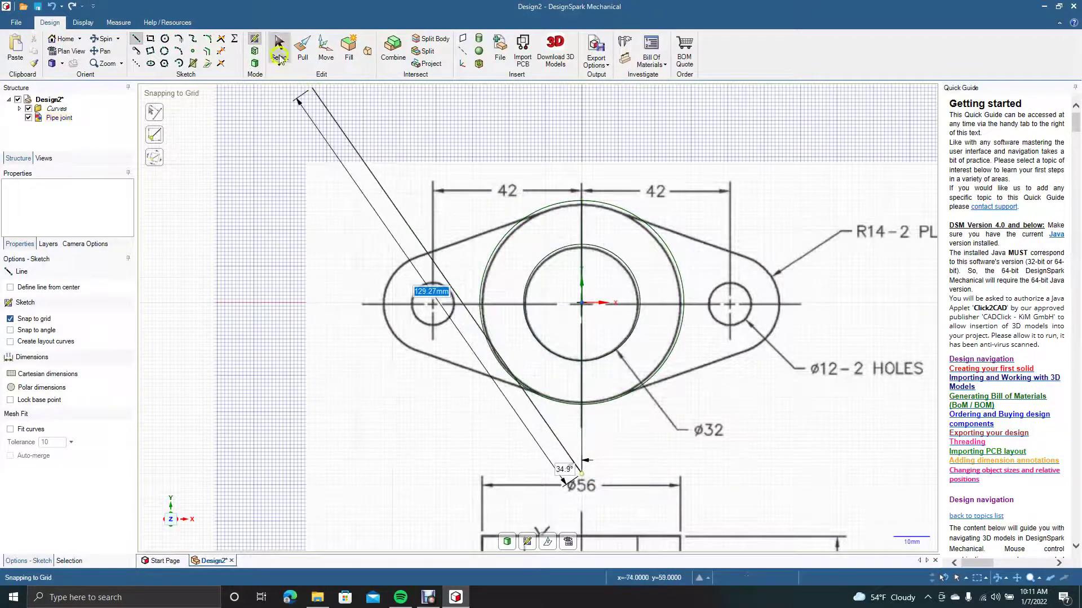
click(279, 56)
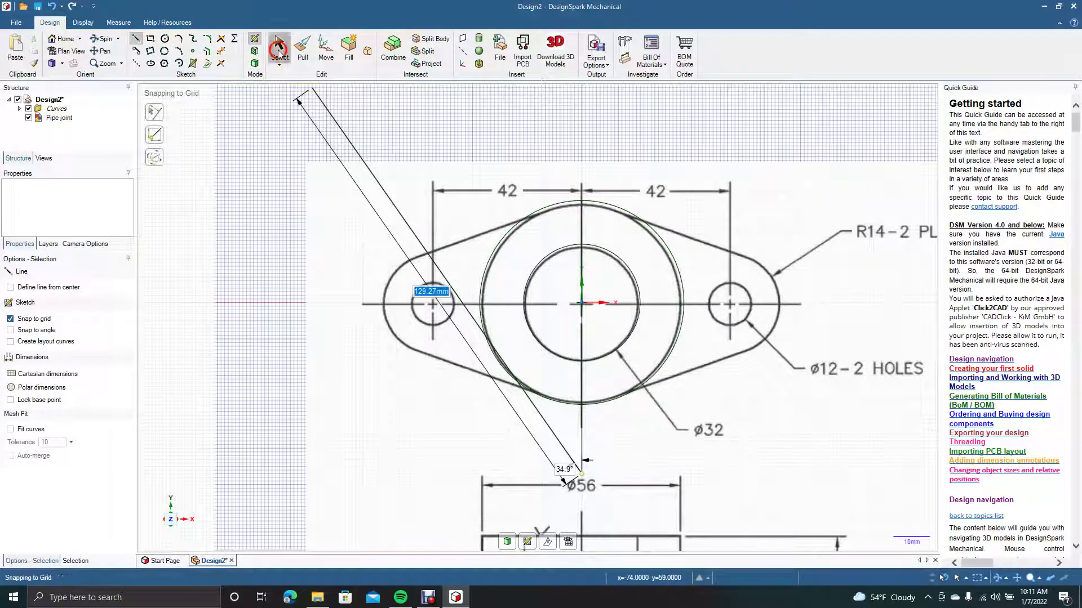
- Set the vertical line as the sketch's mirror line
click(582, 450)
right_click(583, 450)
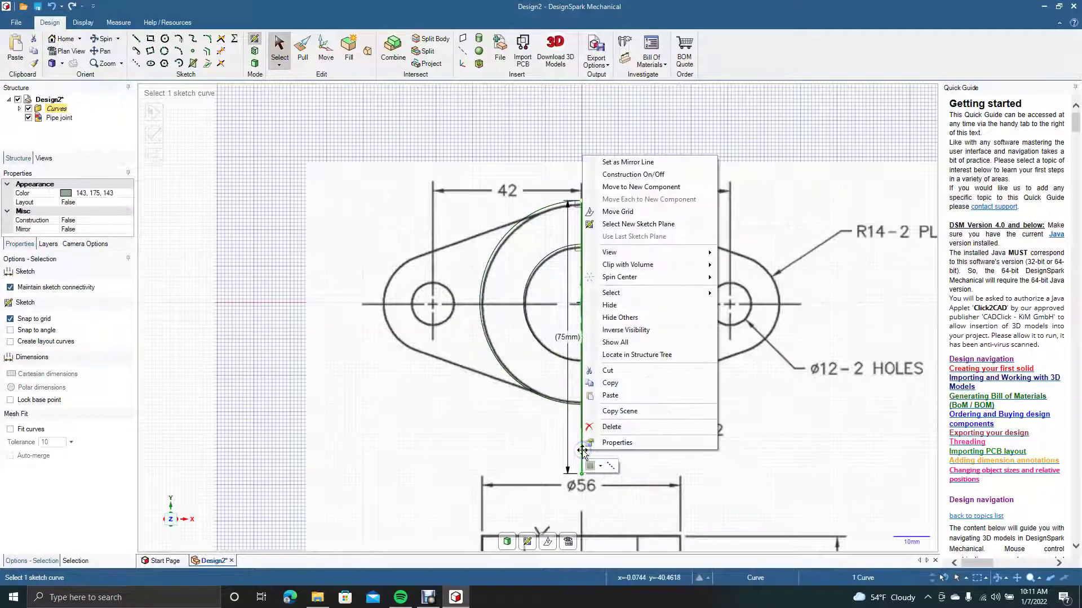
click(625, 162)
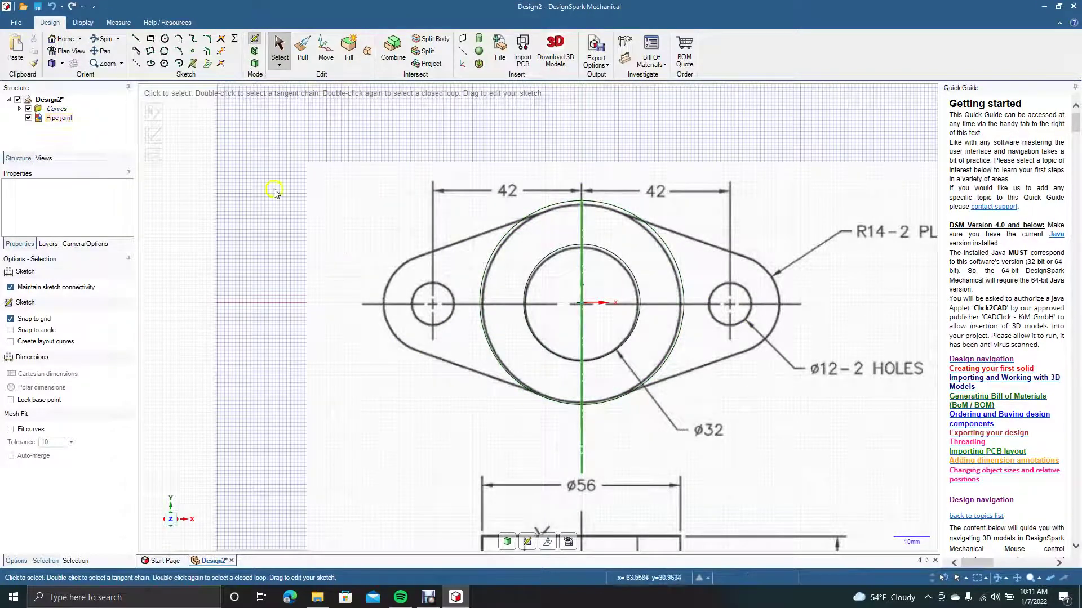
click(165, 38)
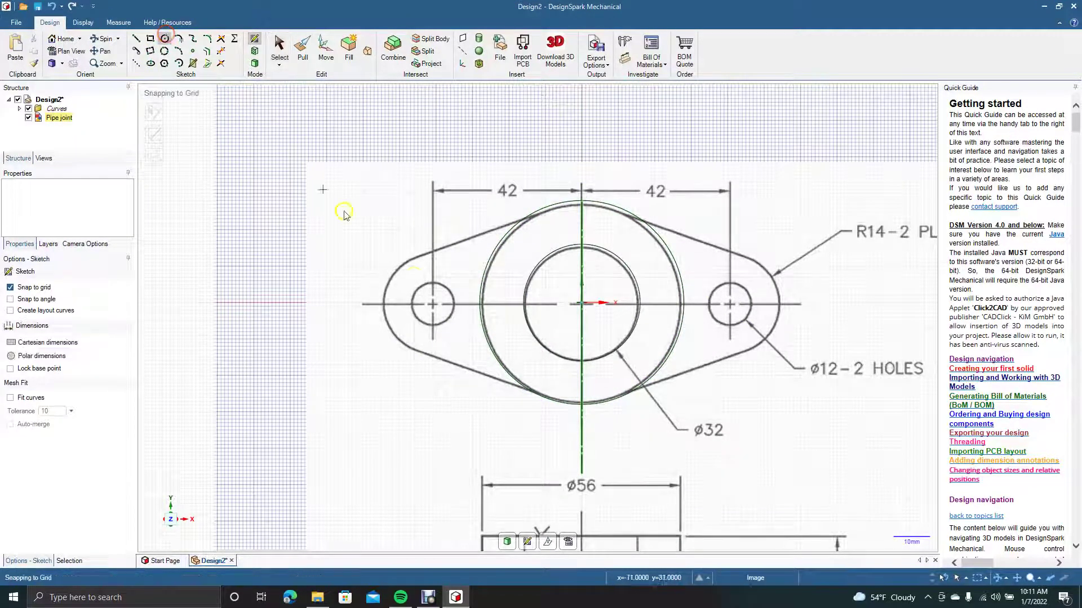
- Draw a 12 mm bolt-hole circle at the left hole centre
click(432, 303)
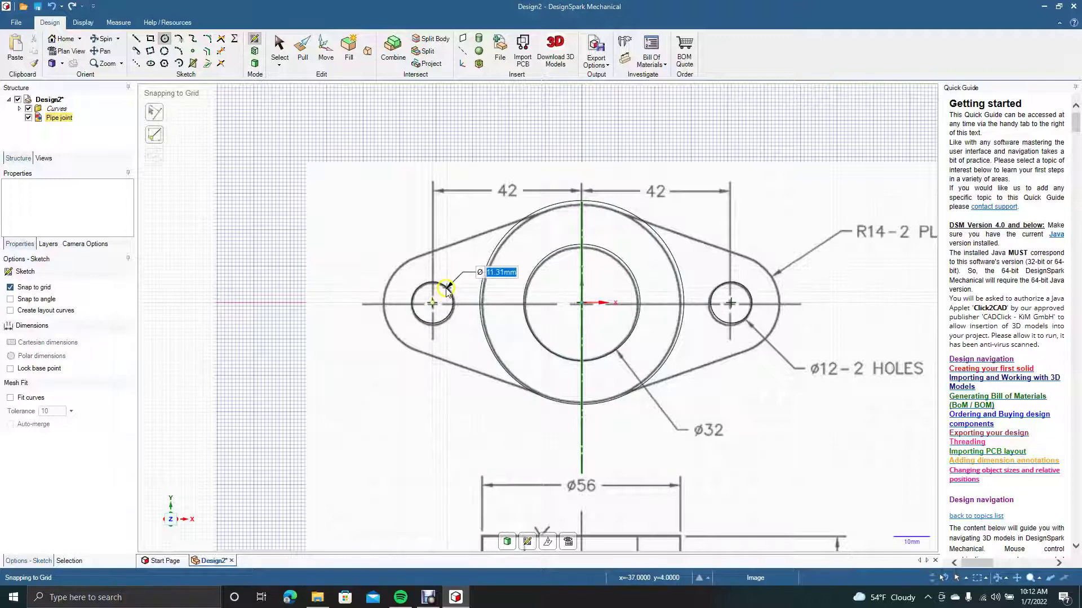
click(447, 288)
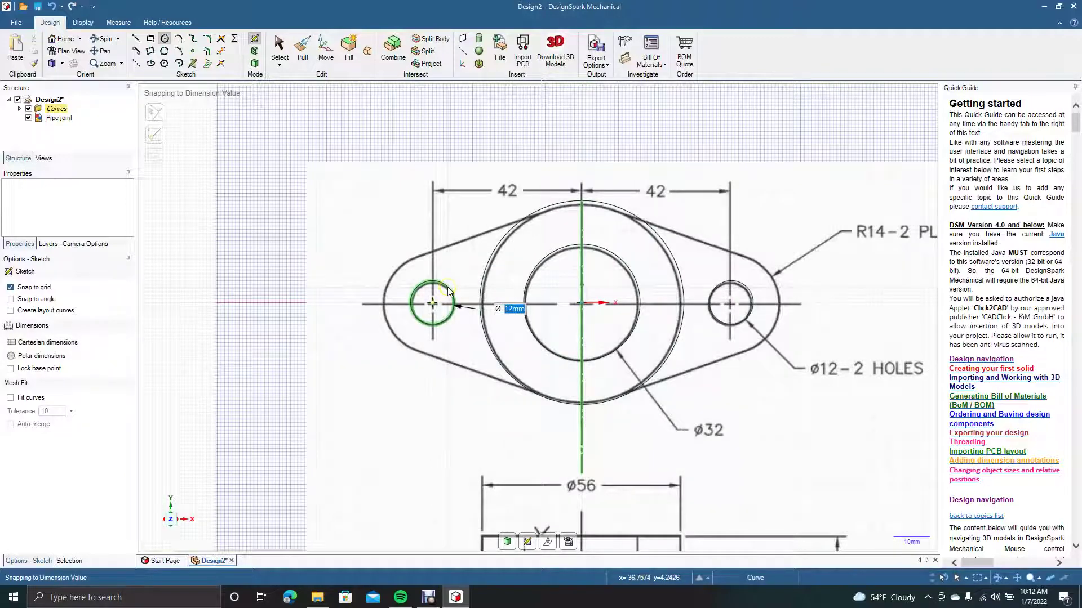
click(278, 56)
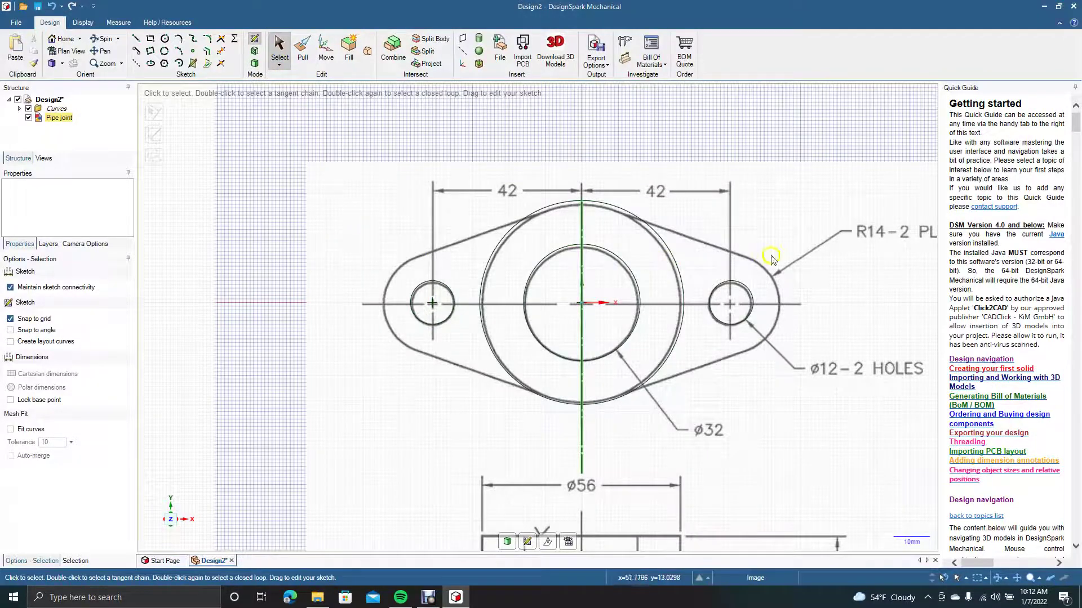
- Add a concentric 28 mm boss circle on the left hole, mirrored to the right
click(164, 39)
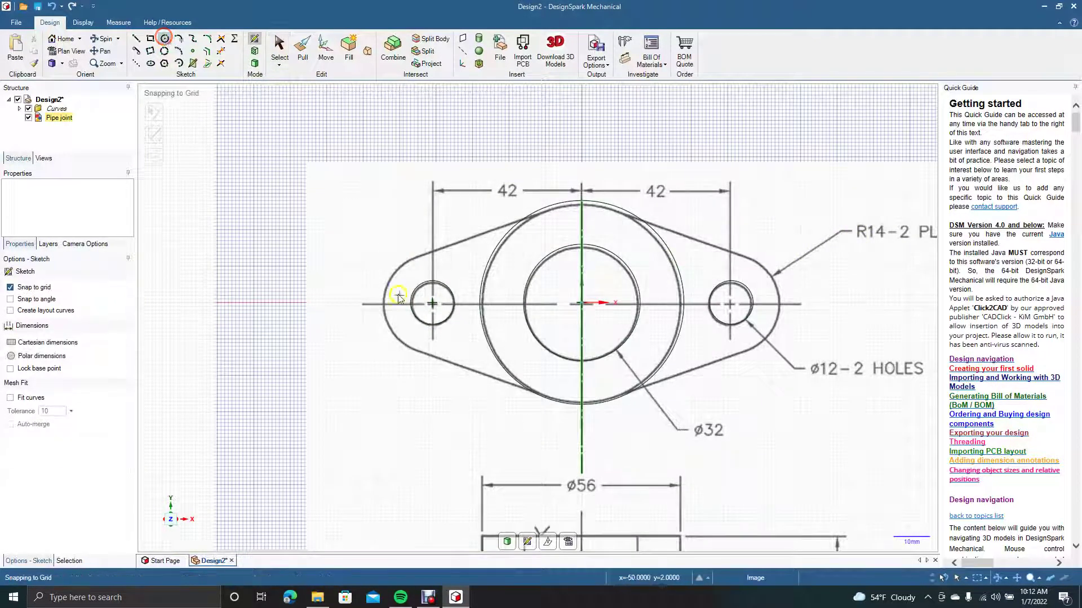
click(432, 305)
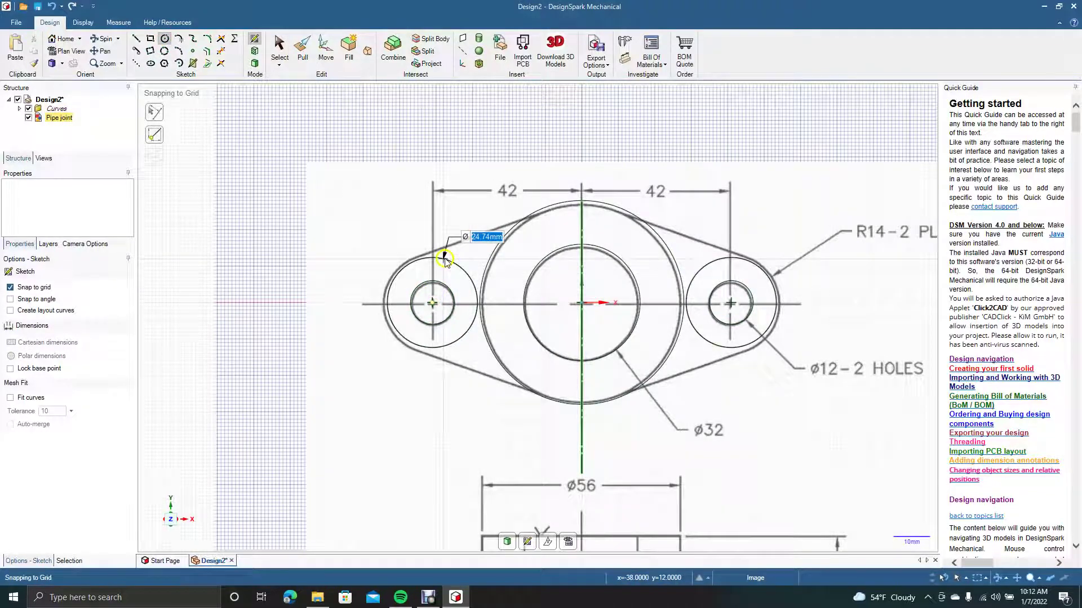
text(2)
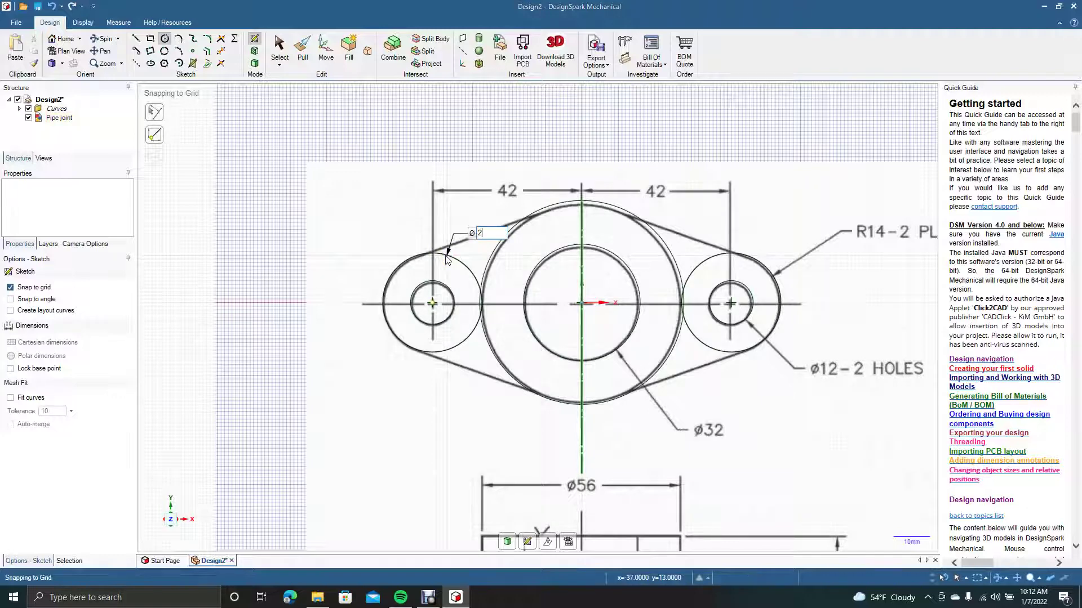
text(8)
key(Return)
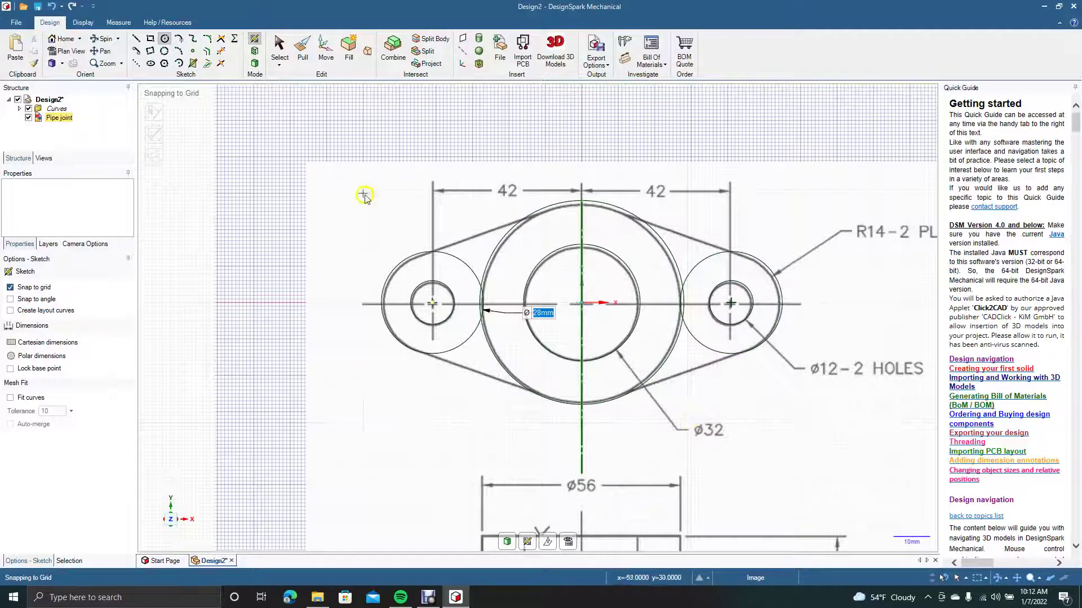
click(282, 45)
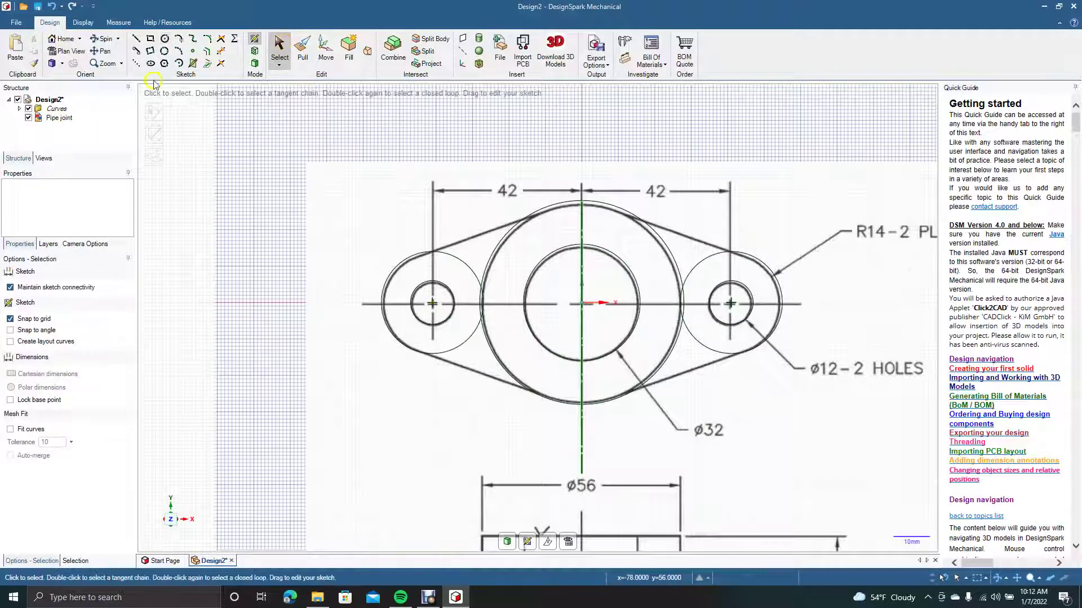
- Draw tangent lines from the left 28 mm boss circle to the 56 mm circle's top and bottom
click(136, 51)
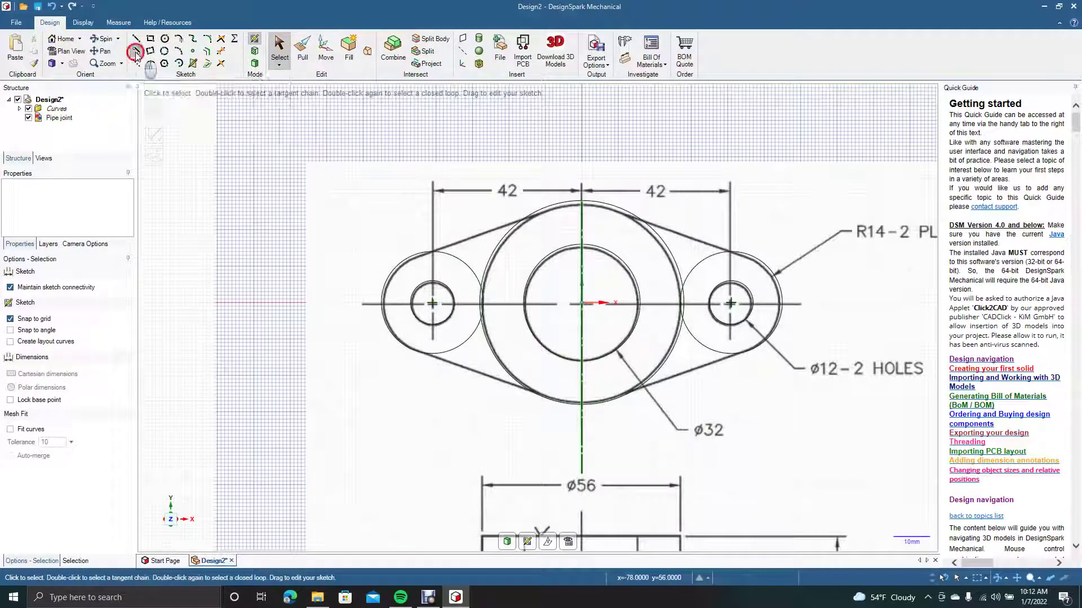
click(422, 254)
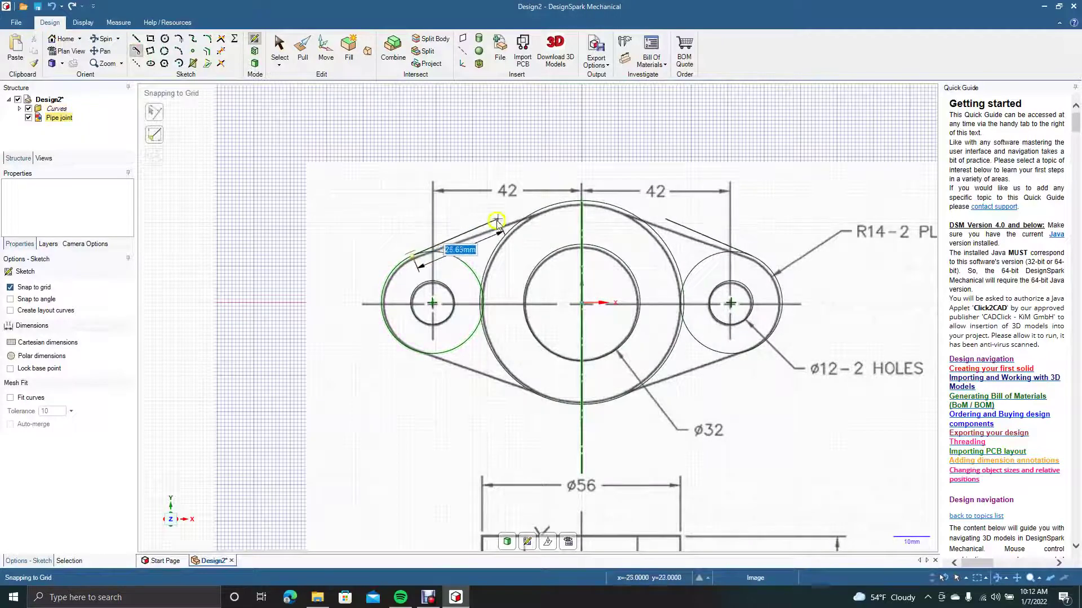
click(544, 208)
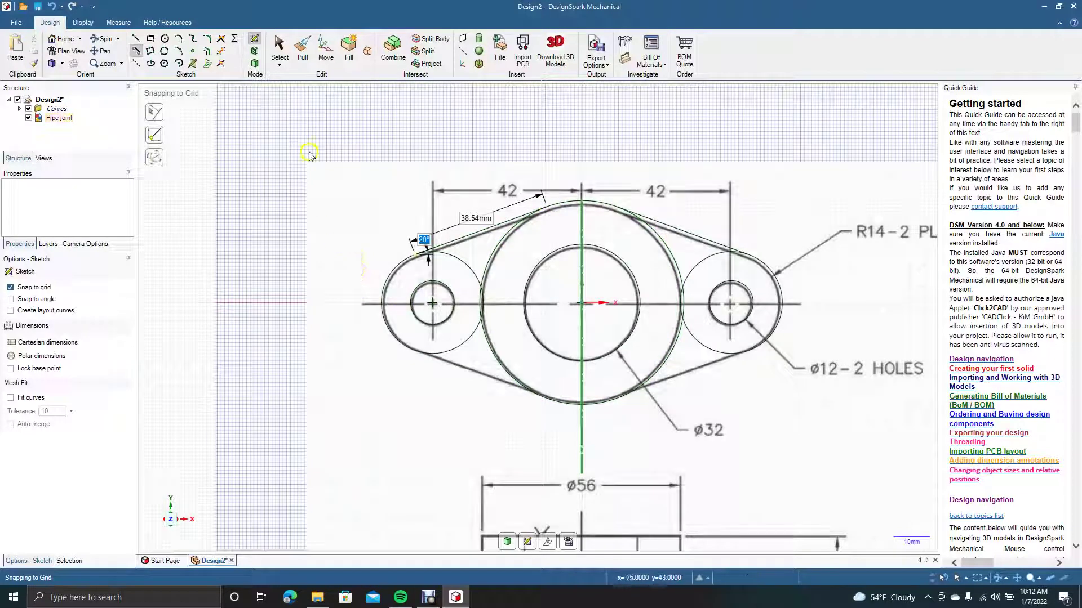
right_click(297, 189)
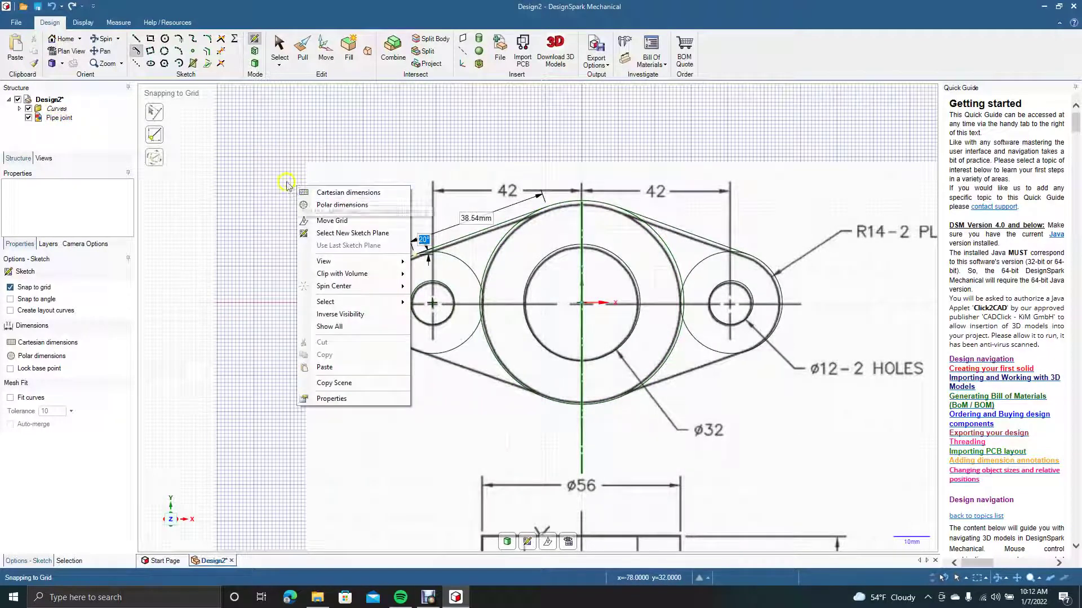
click(284, 54)
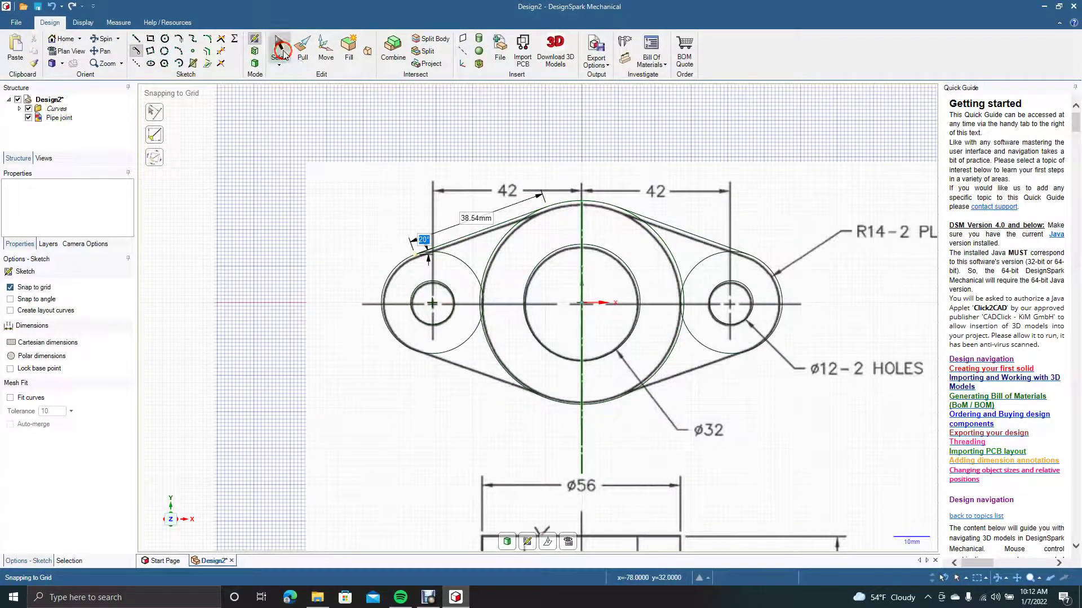
click(137, 51)
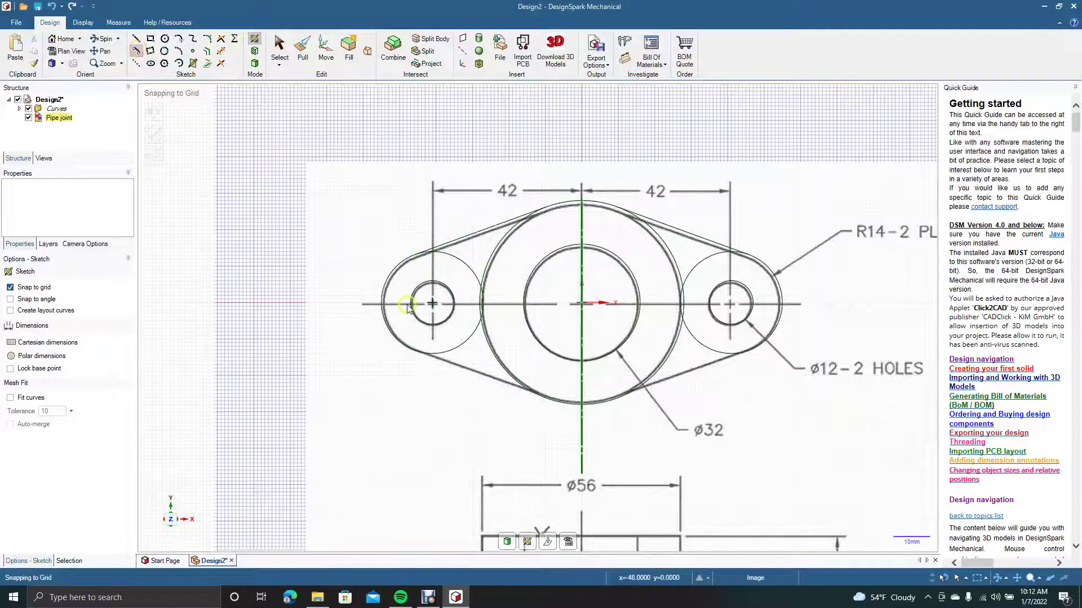
click(418, 354)
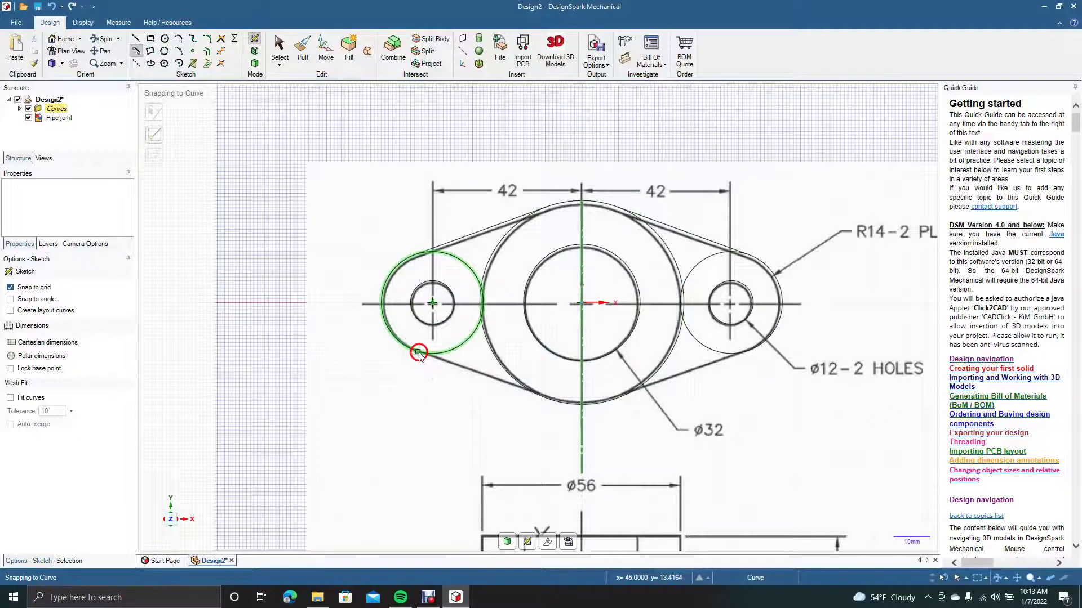
click(564, 409)
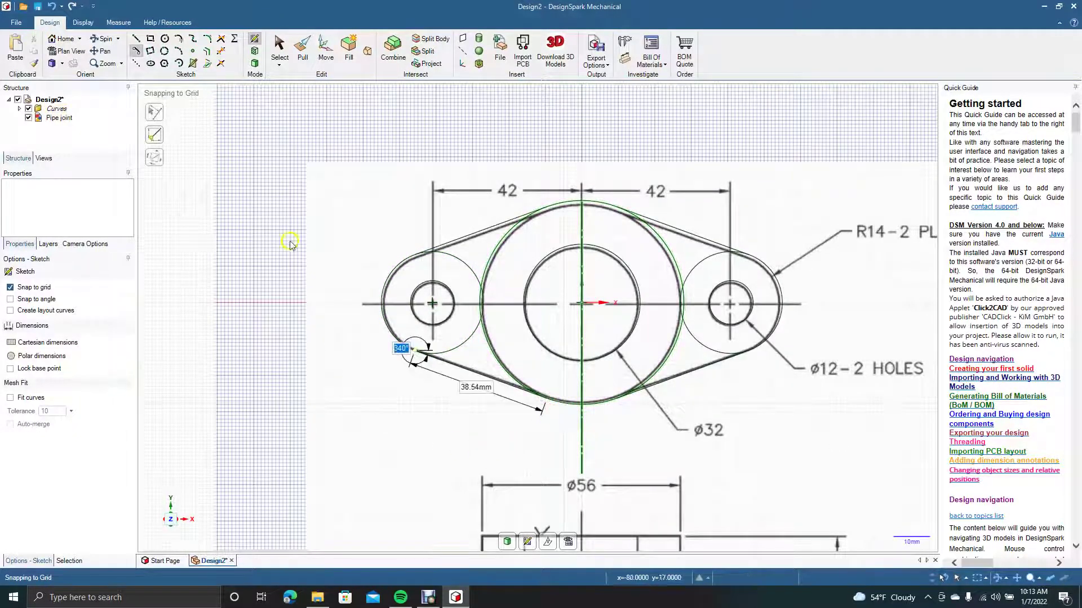
click(277, 46)
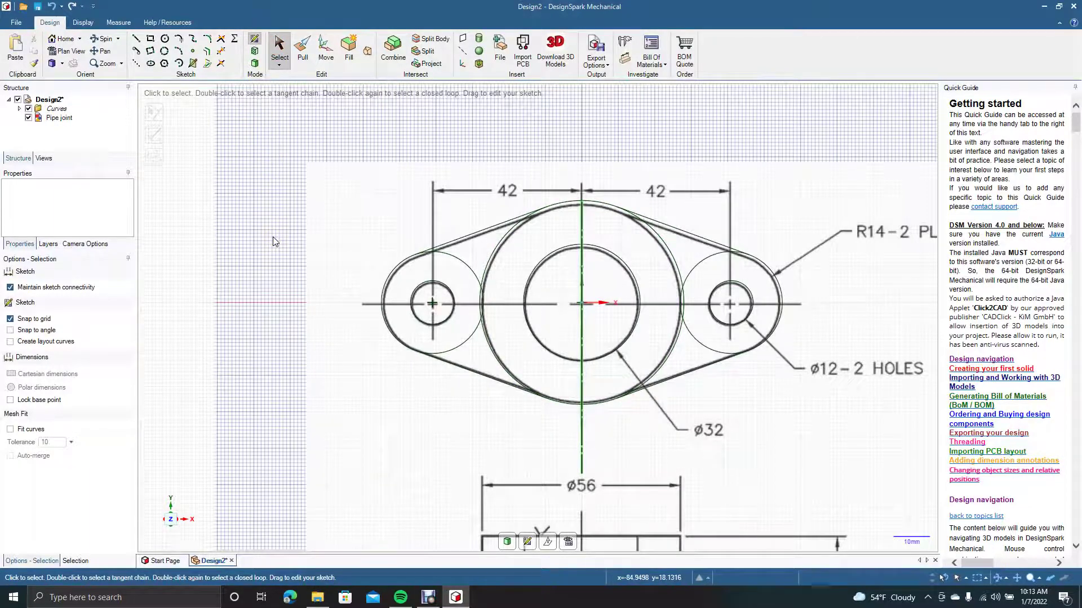
ctrl+scroll(273, 240, down, 3)
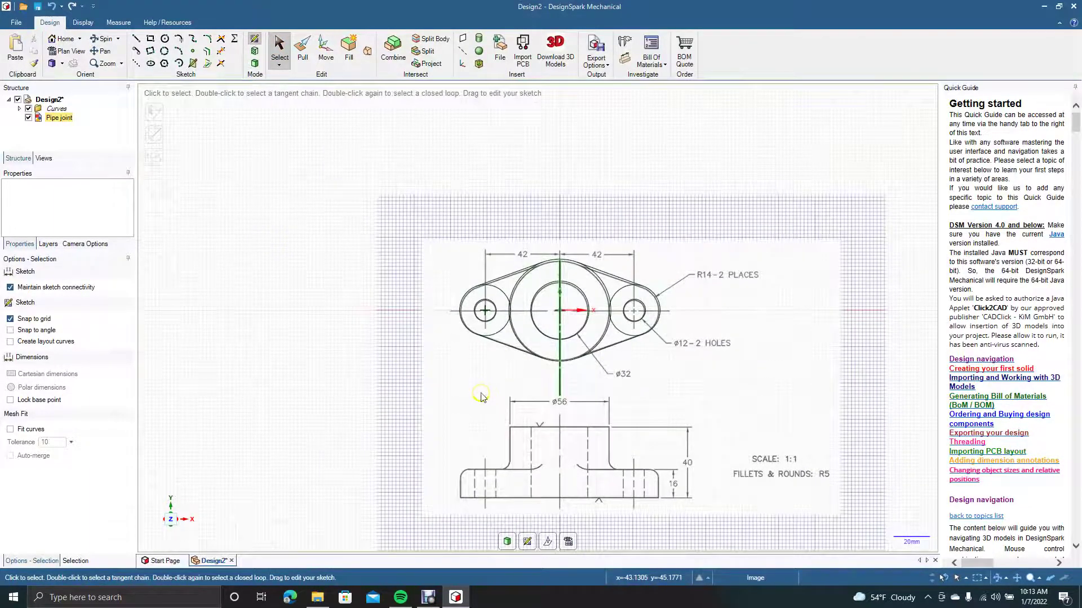
- Move the Pipe joint image to the upper left and delete the vertical mirror line
mouse_move(480, 396)
mouse_down()
mouse_move(466, 458)
mouse_move(188, 339)
mouse_move(61, 297)
mouse_move(66, 314)
mouse_up()
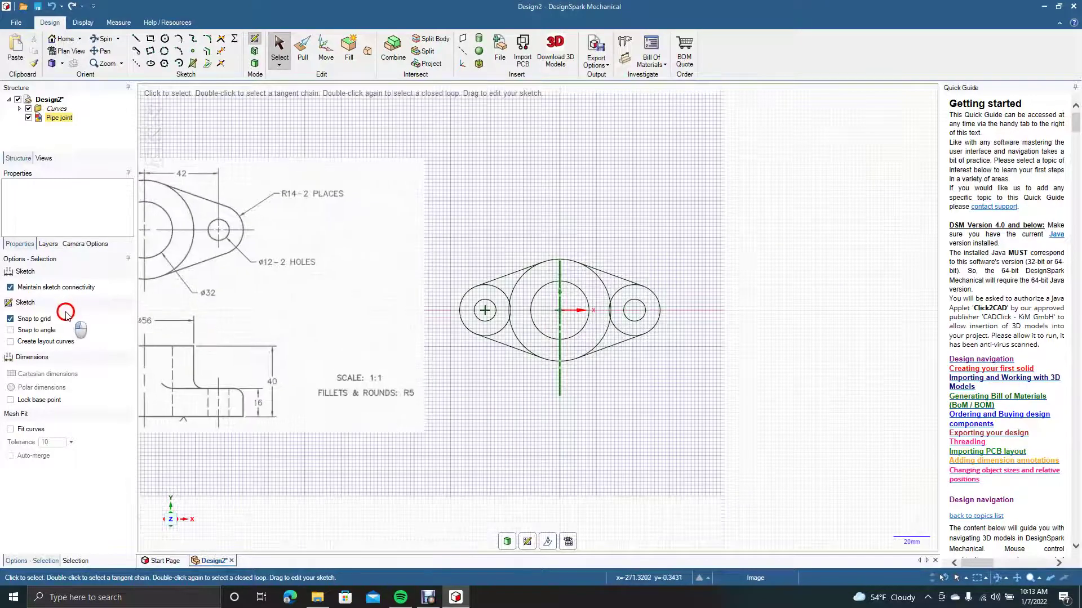
click(526, 372)
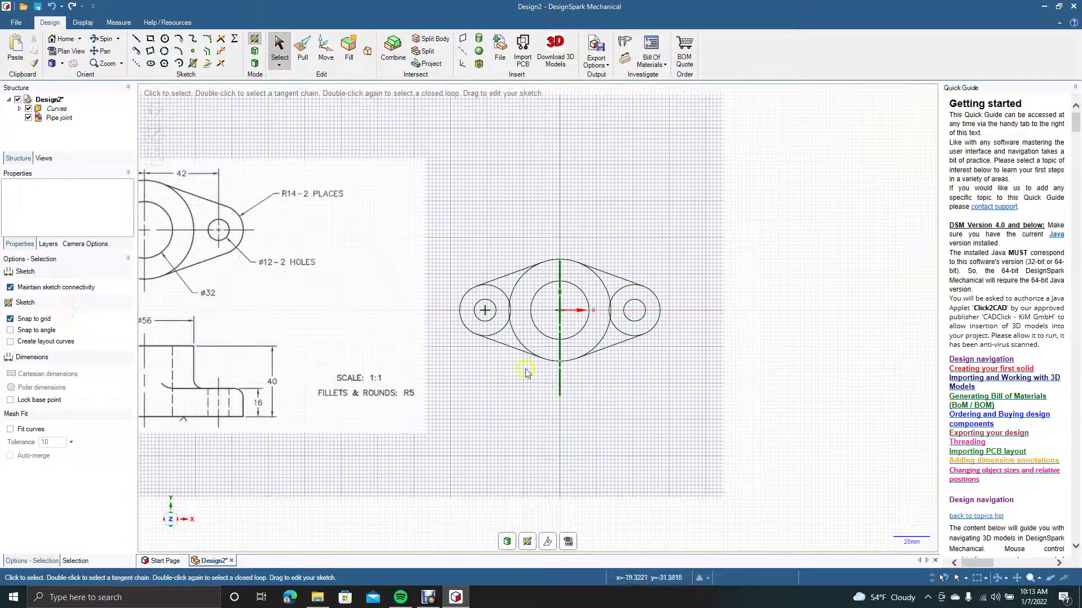
click(557, 382)
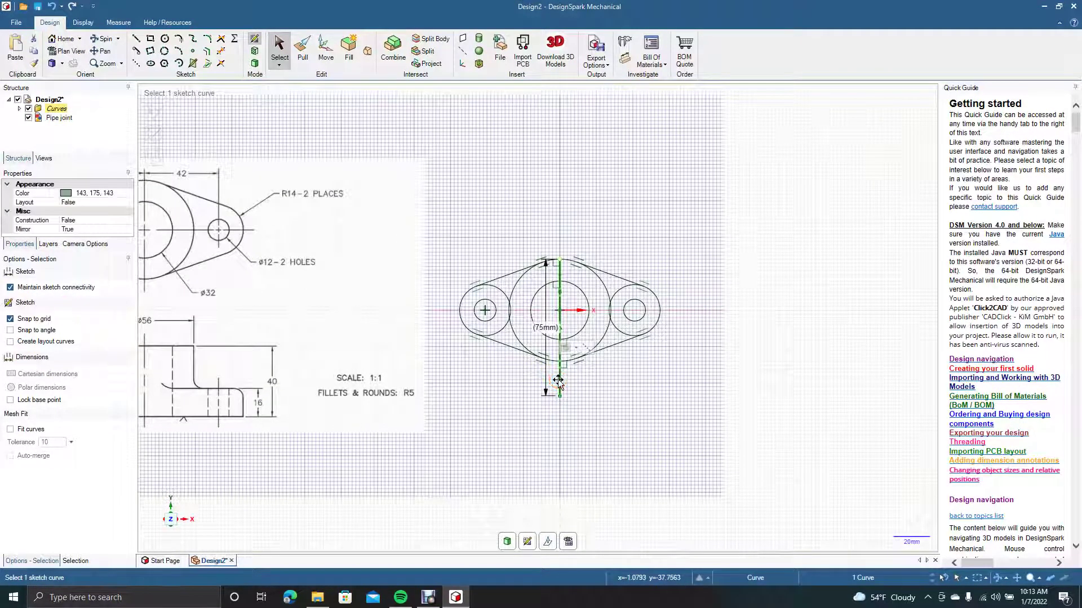
key(Delete)
click(563, 370)
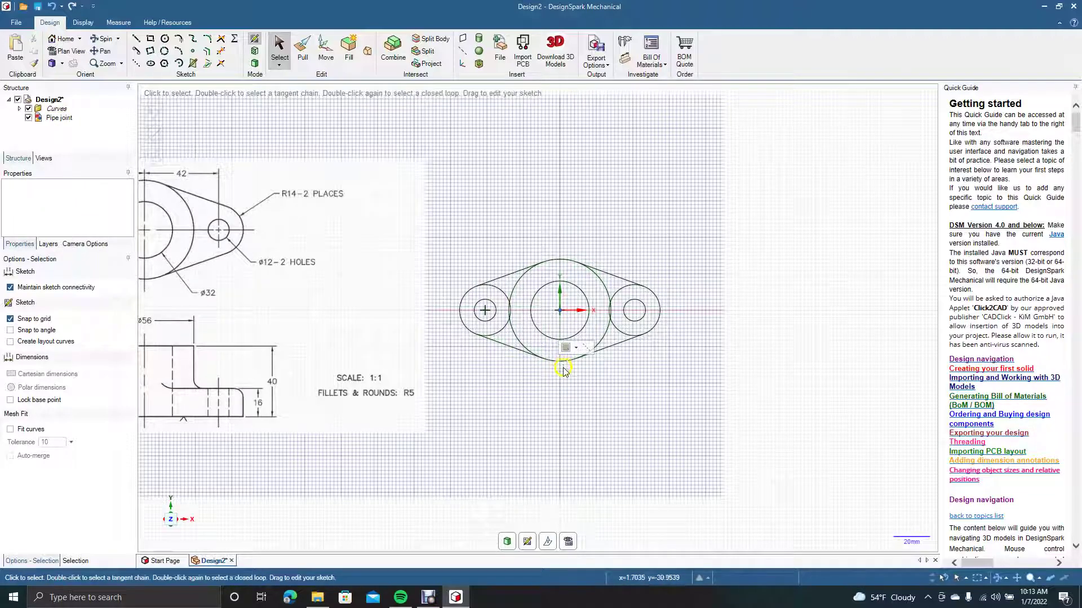
scroll(534, 376, up, 5)
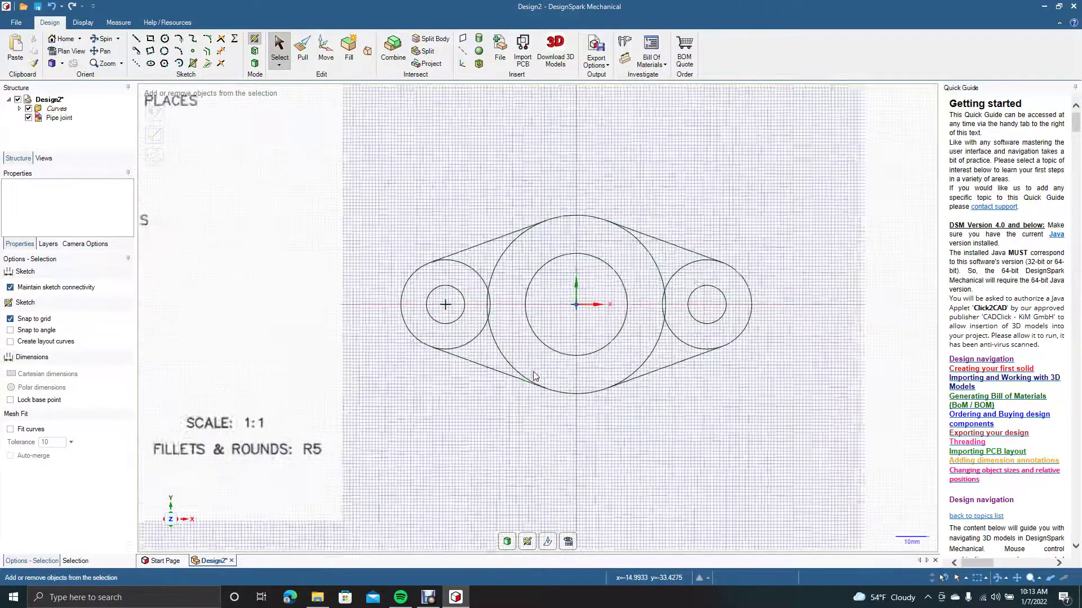
- Trim away the inner arcs of the left and right 28 mm boss circles inside the tangent lines
double_click(735, 282)
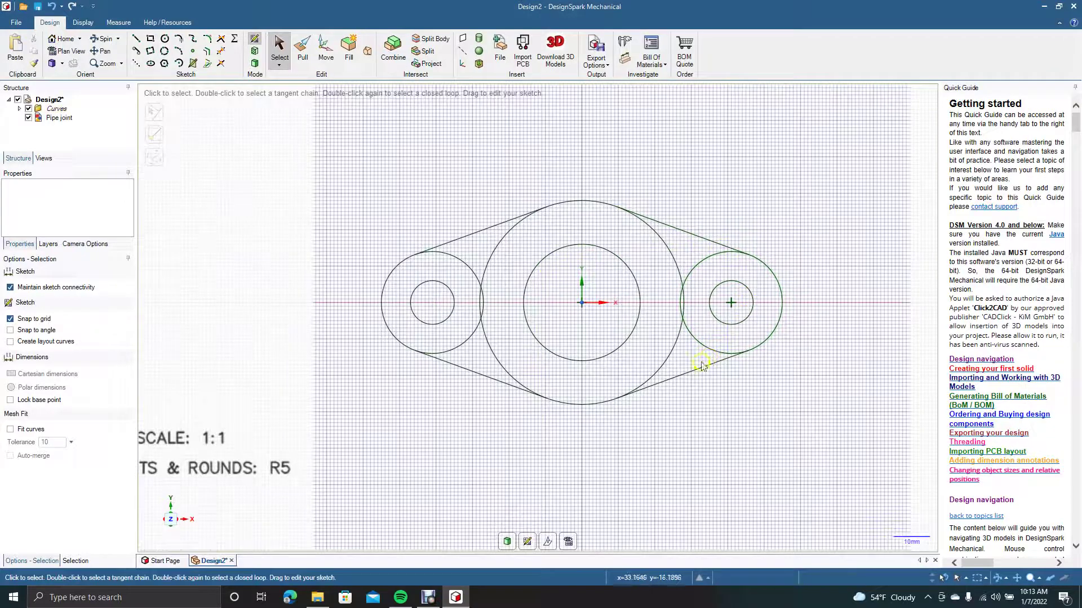
click(222, 65)
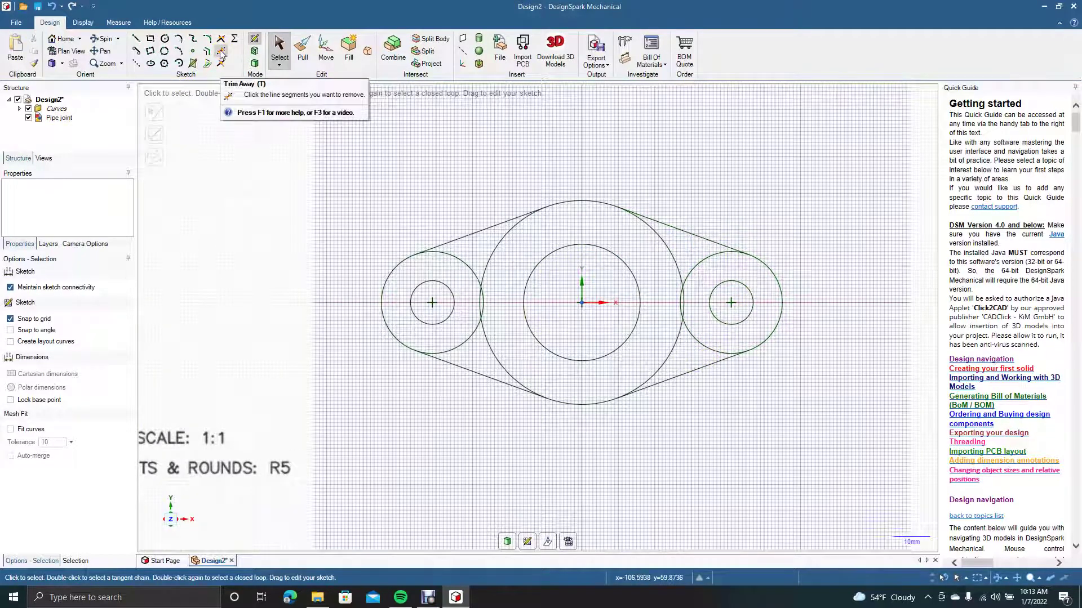
click(221, 52)
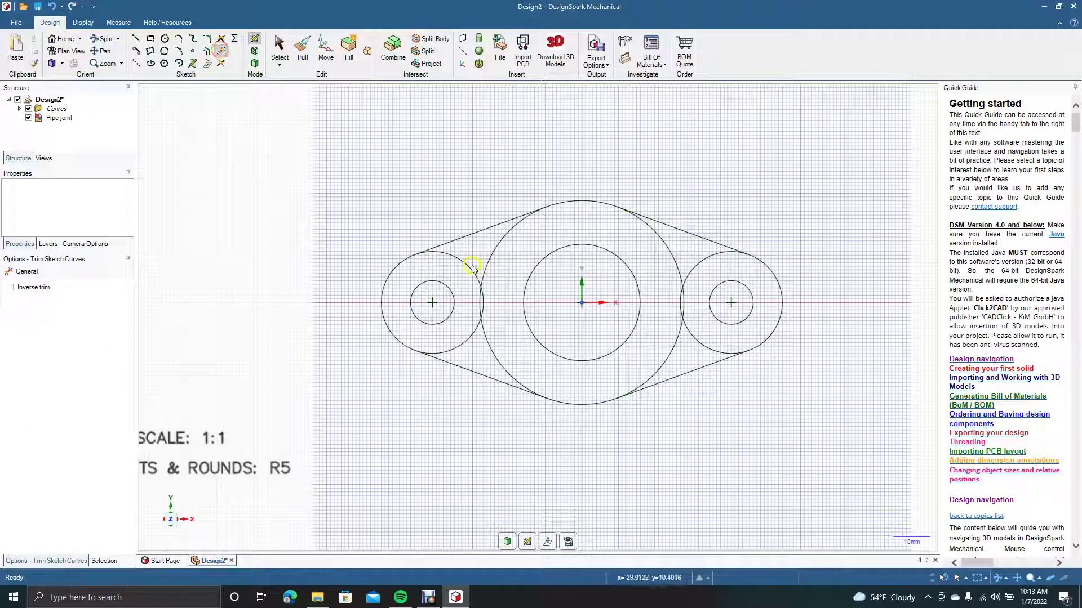
click(454, 262)
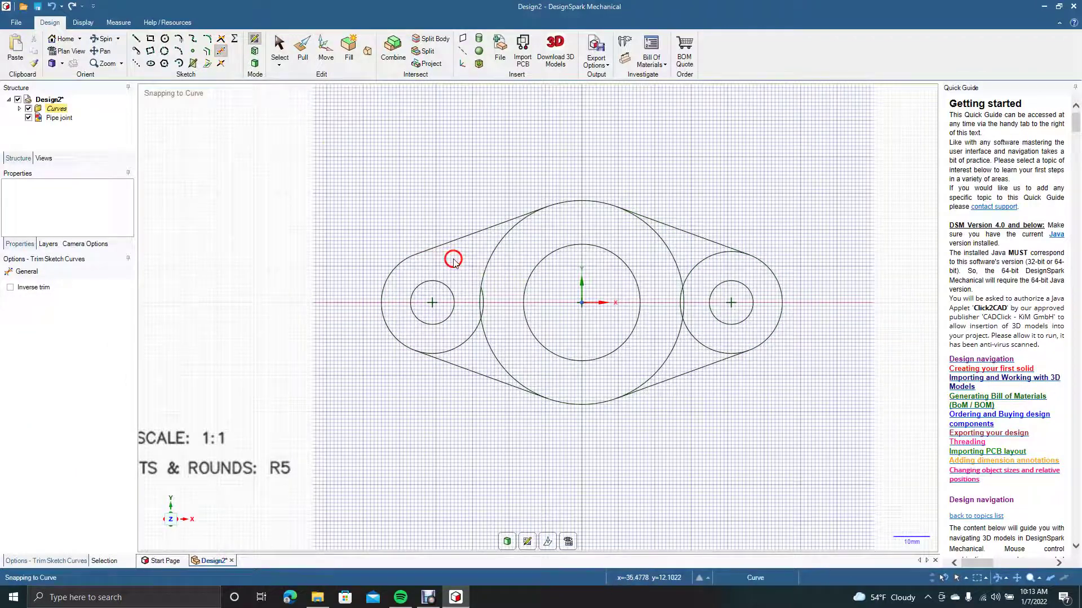
click(484, 305)
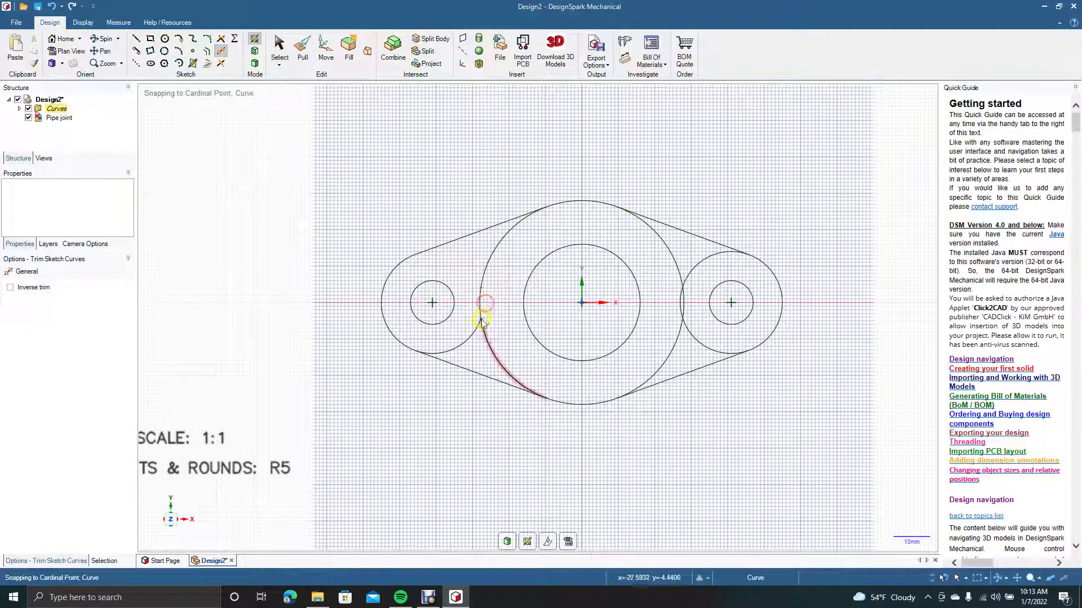
click(473, 332)
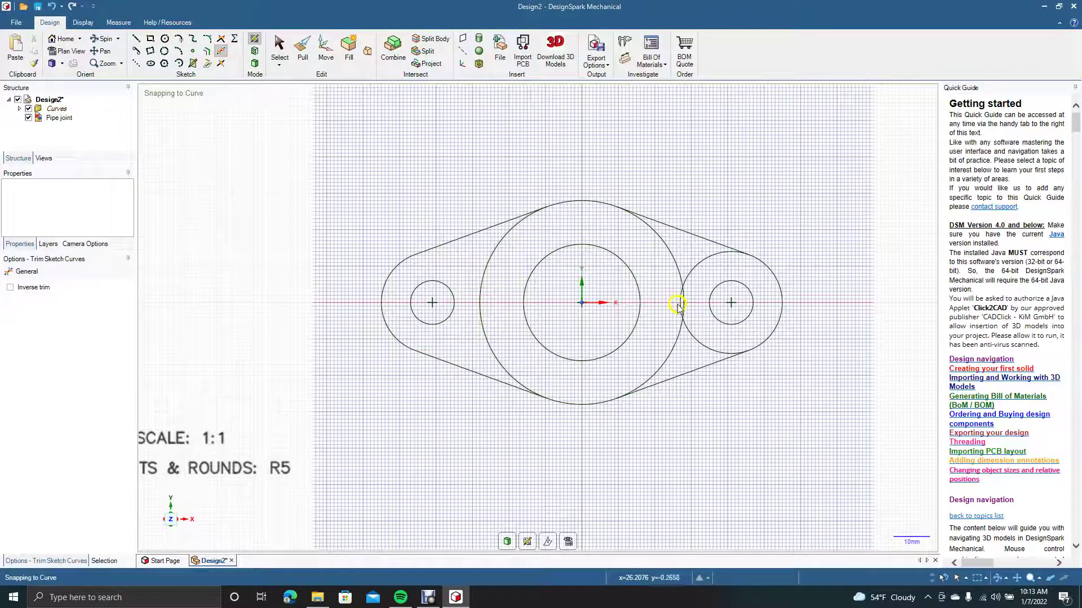
click(693, 269)
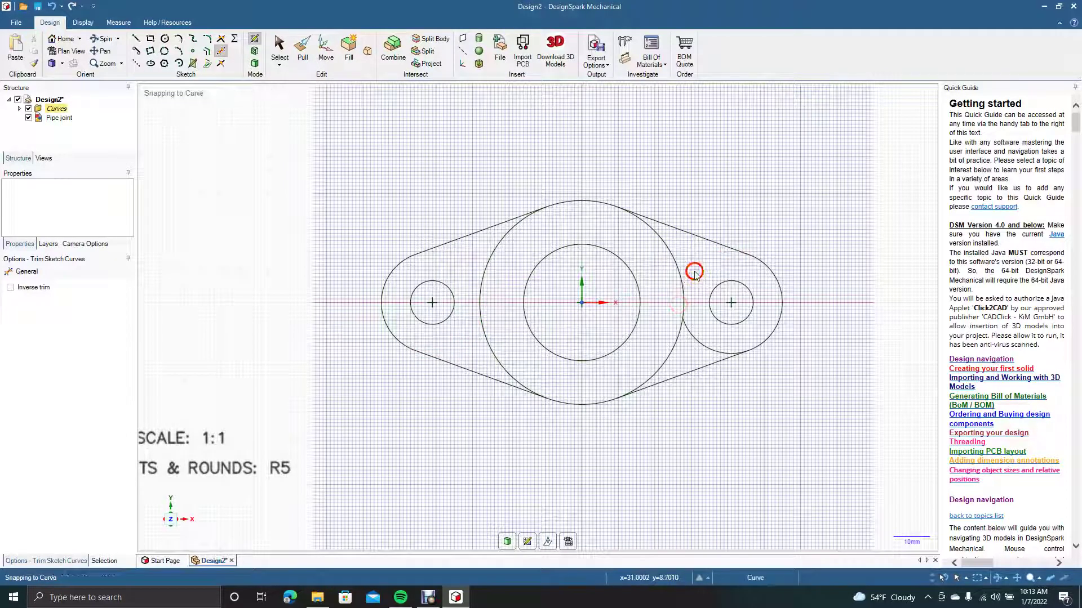
click(694, 336)
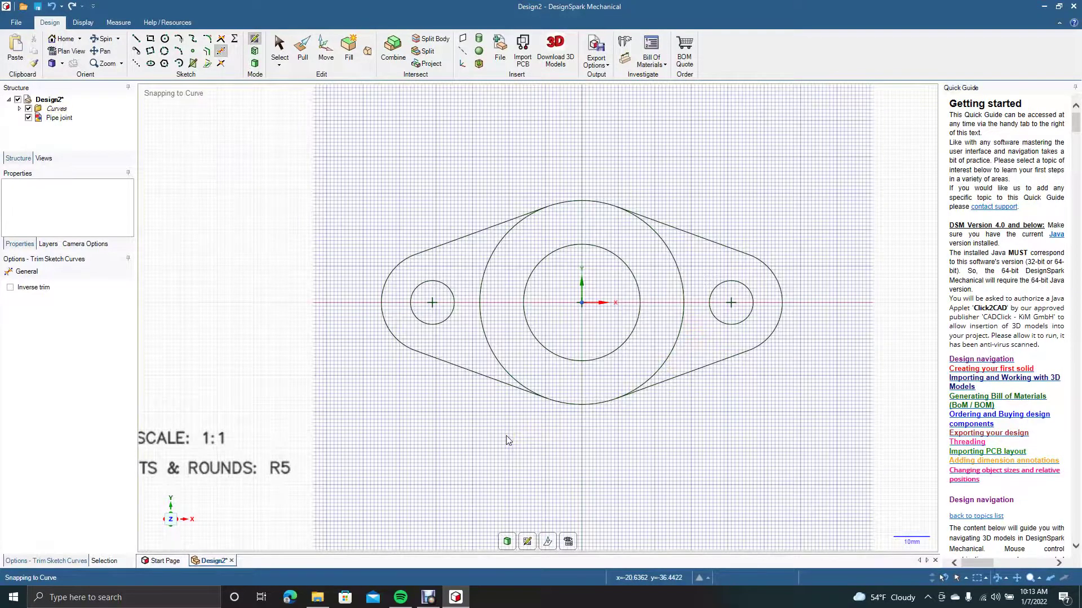
scroll(507, 441, down, 3)
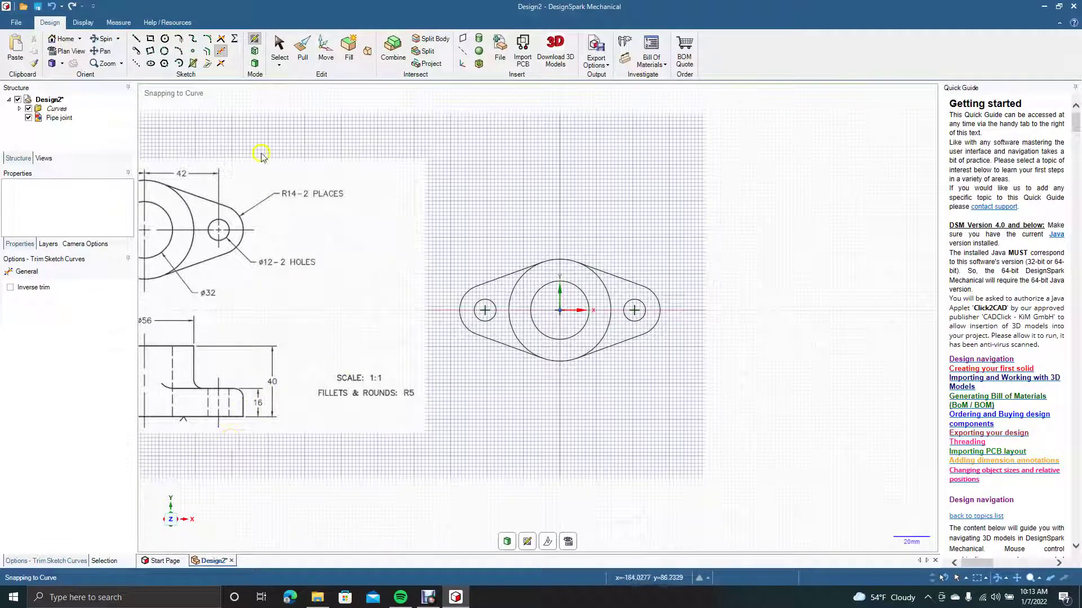
- Exit the sketch to create the flange surface and tilt the view into 3D
click(302, 53)
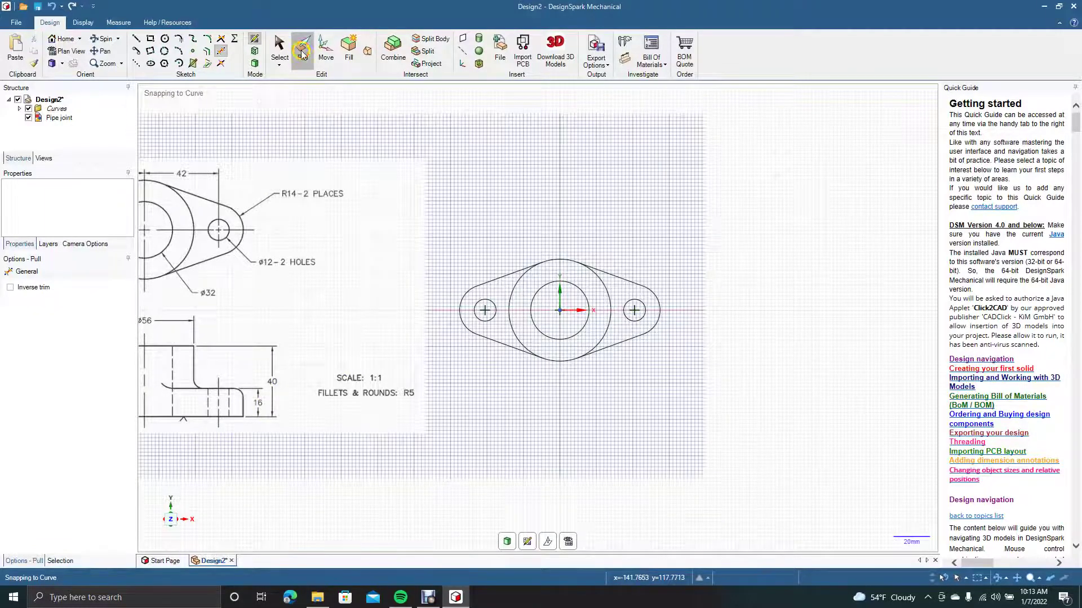
click(105, 39)
drag(645, 171, 606, 193)
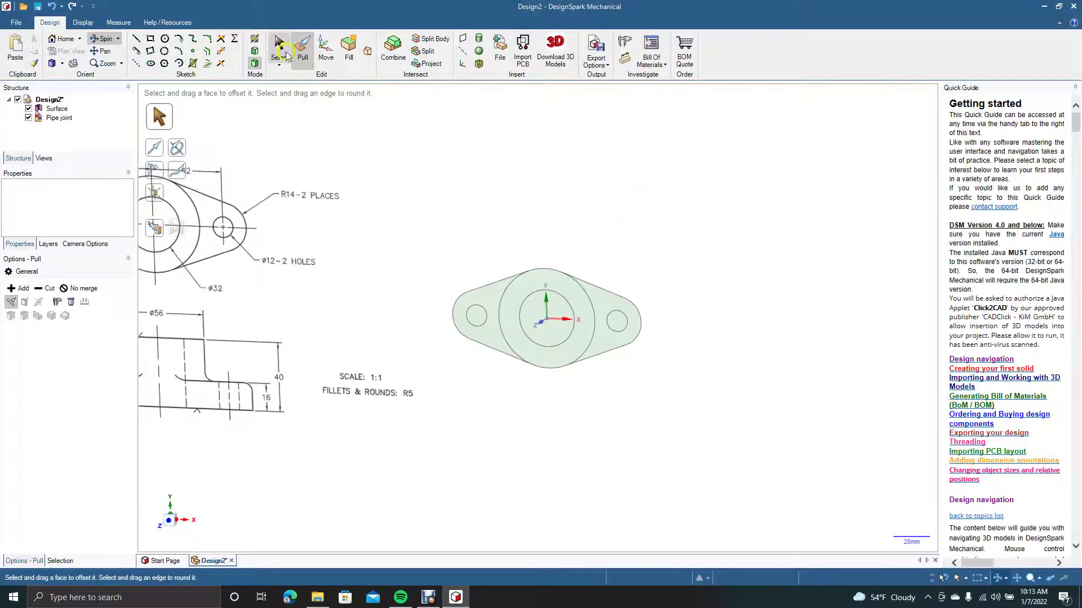
- Pull both bolt-hole lobe faces up 16 mm into a solid
click(283, 53)
click(614, 303)
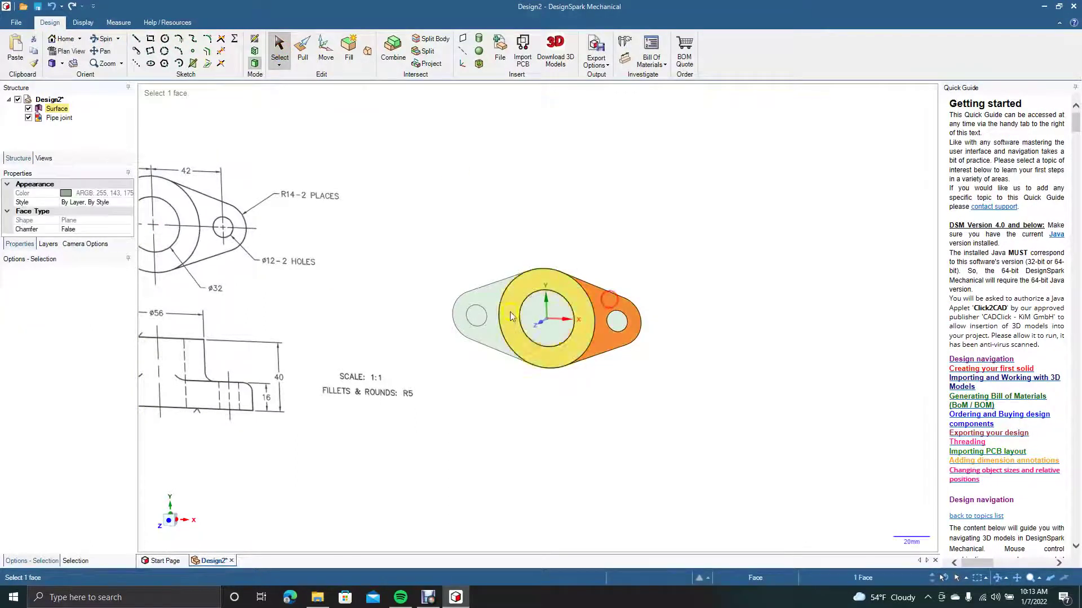
ctrl+click(492, 298)
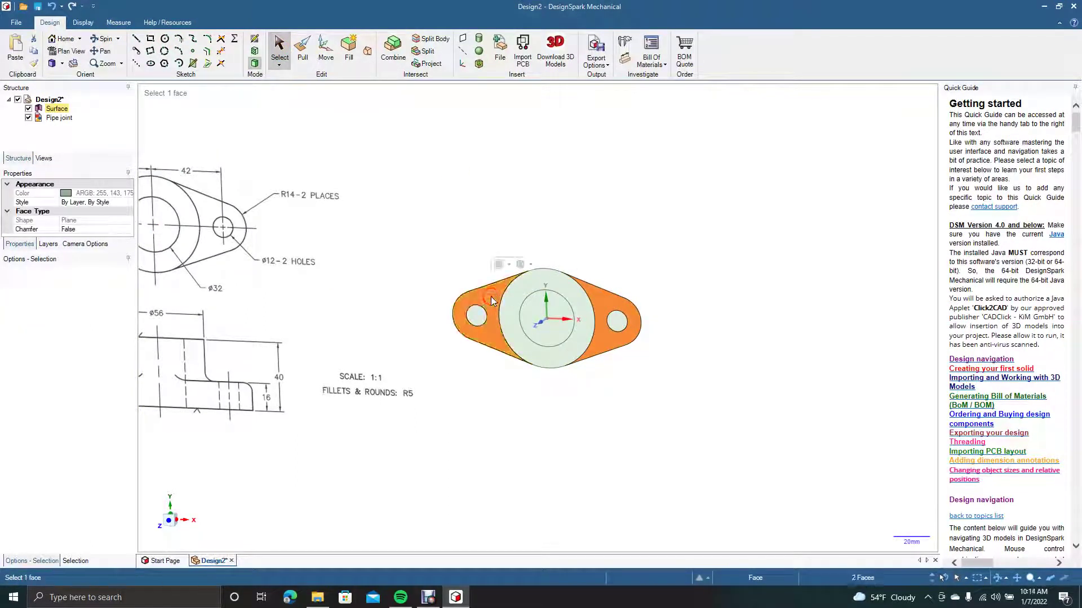
click(303, 65)
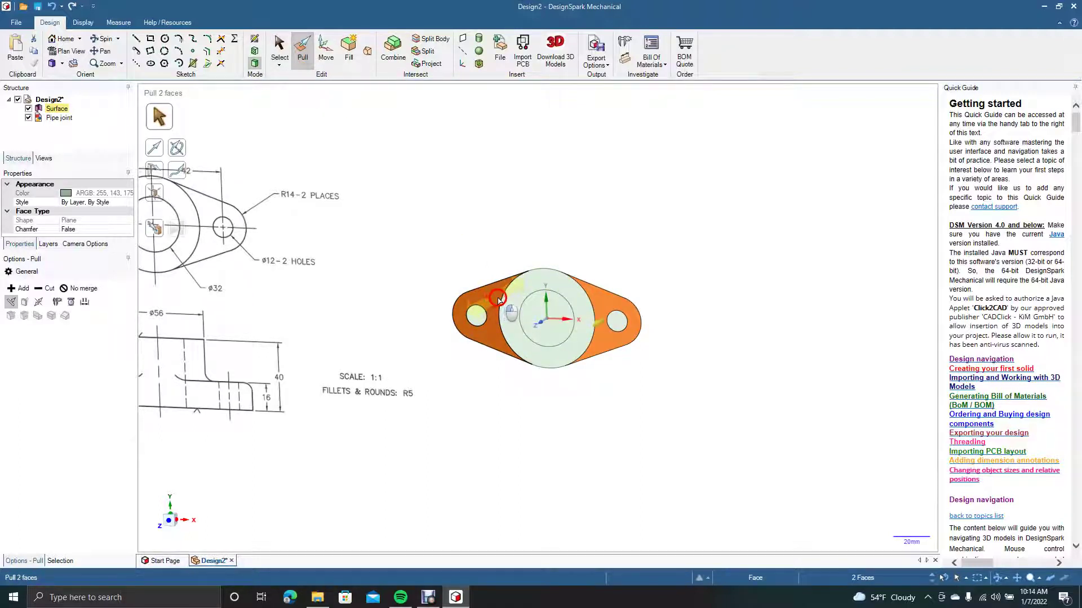
drag(499, 299, 508, 296)
text(16)
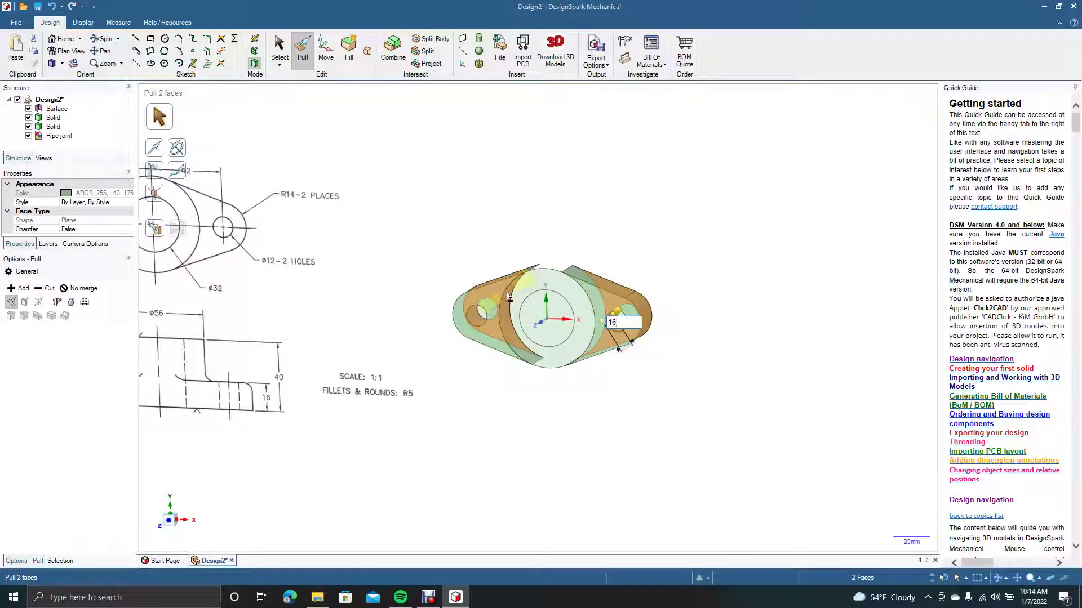
key(Return)
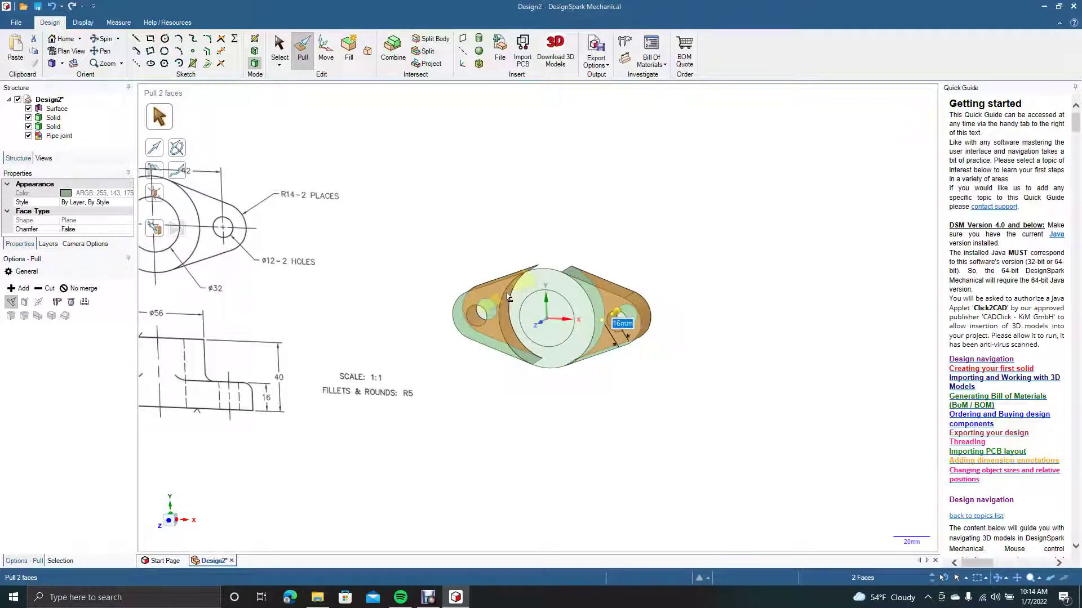
click(279, 49)
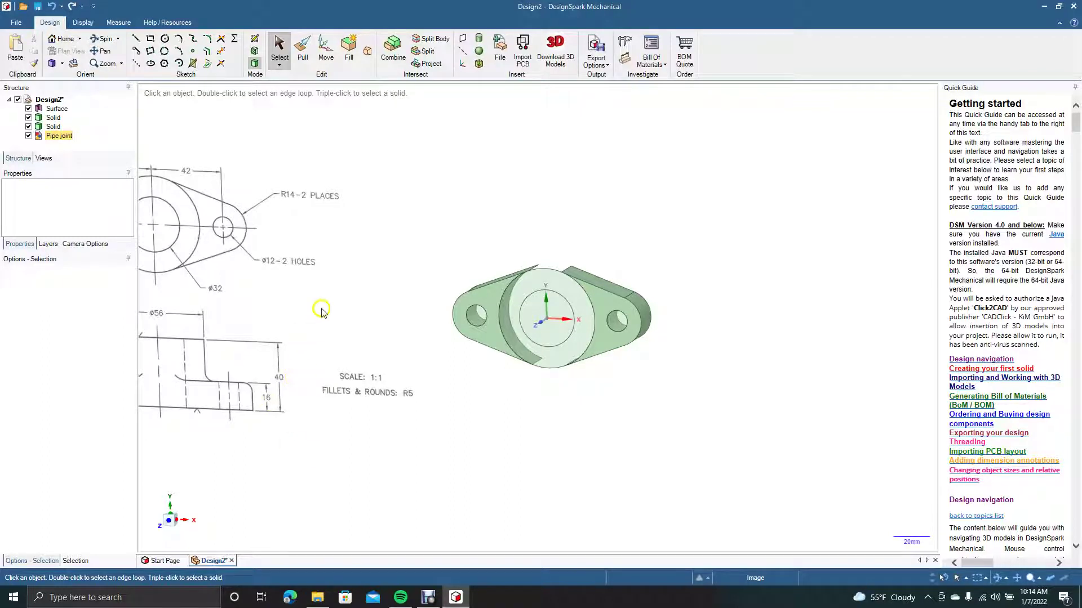
- Pull the central boss face up 24 mm
click(299, 52)
click(505, 294)
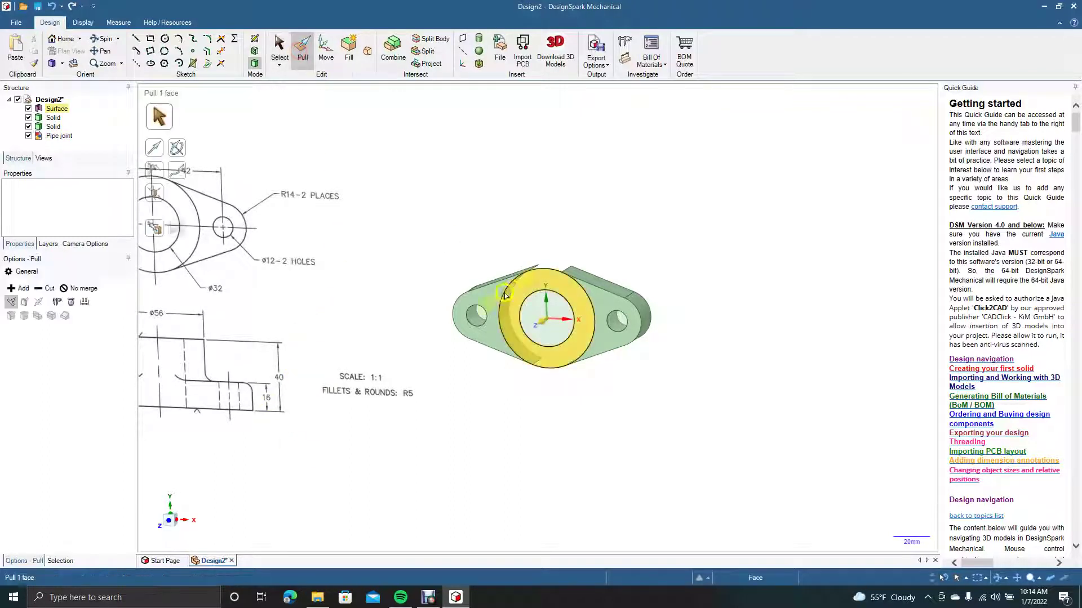
click(524, 291)
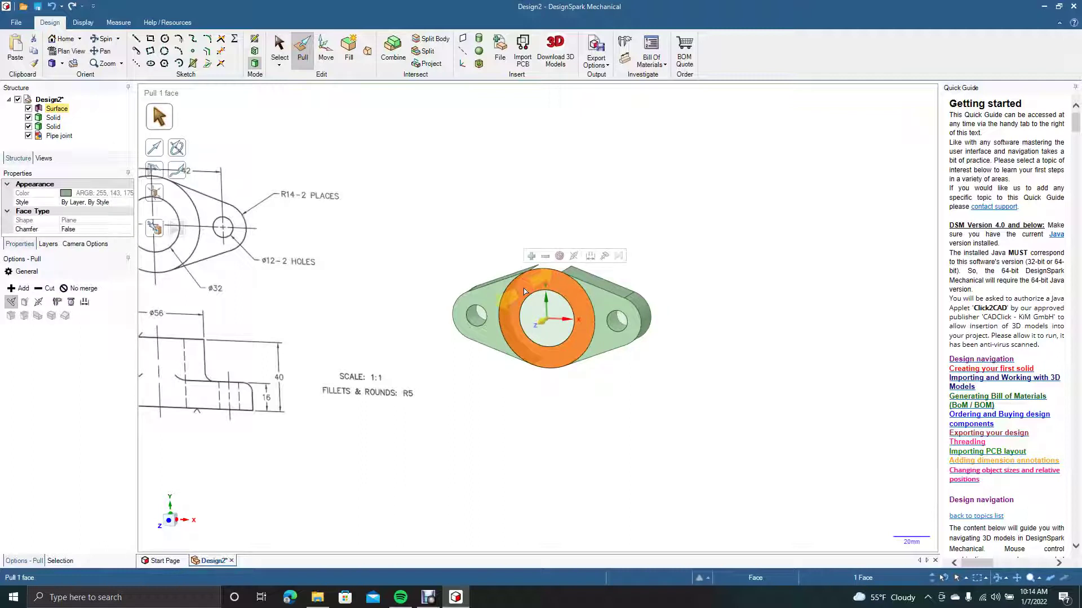
text(24)
key(Return)
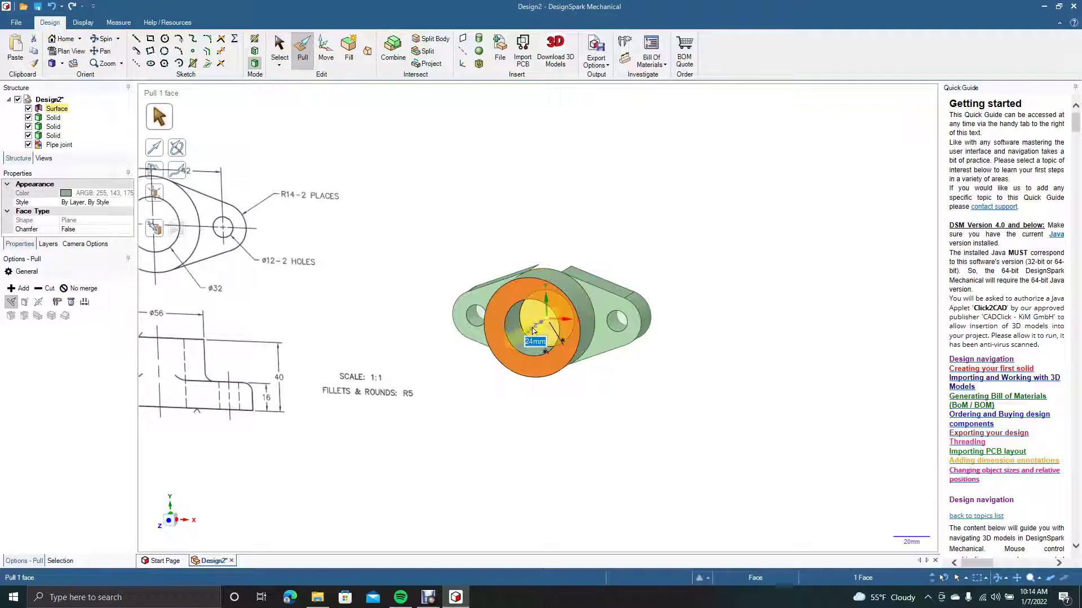
click(280, 48)
click(362, 138)
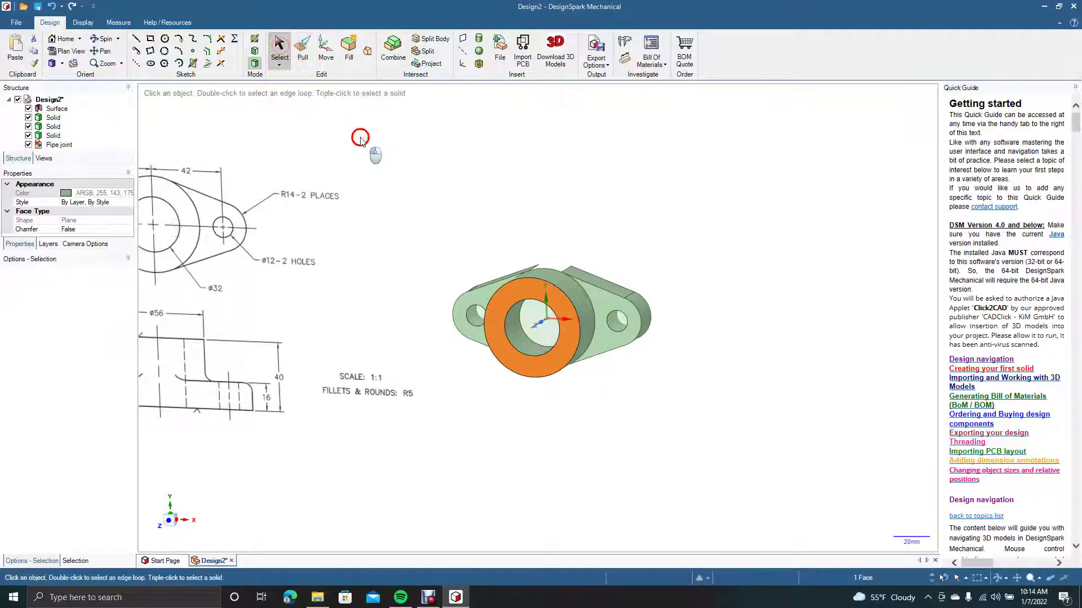
- Pull the underside ring face around the bore 16 mm
click(96, 38)
mouse_move(450, 213)
mouse_down()
mouse_move(418, 258)
mouse_move(346, 322)
mouse_move(442, 223)
mouse_move(297, 333)
mouse_move(287, 327)
mouse_up()
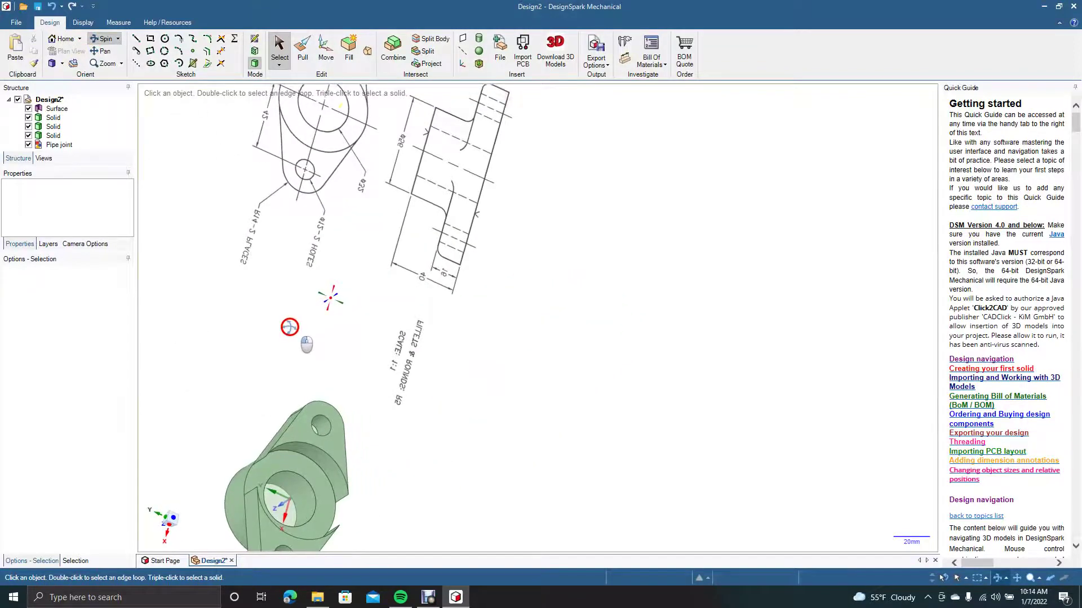
click(303, 48)
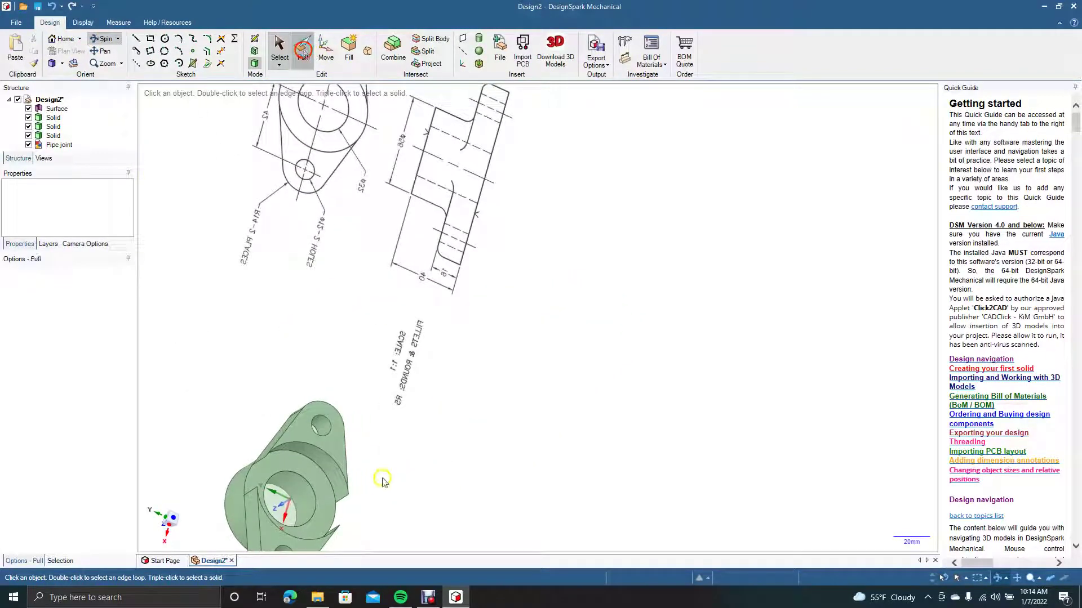
click(288, 465)
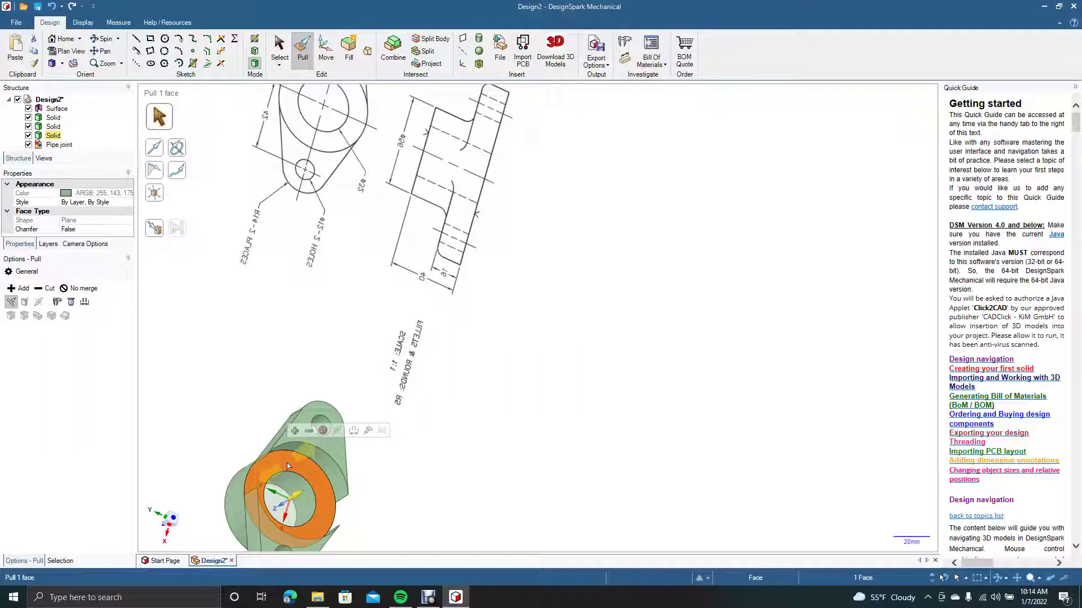
text(16)
key(Return)
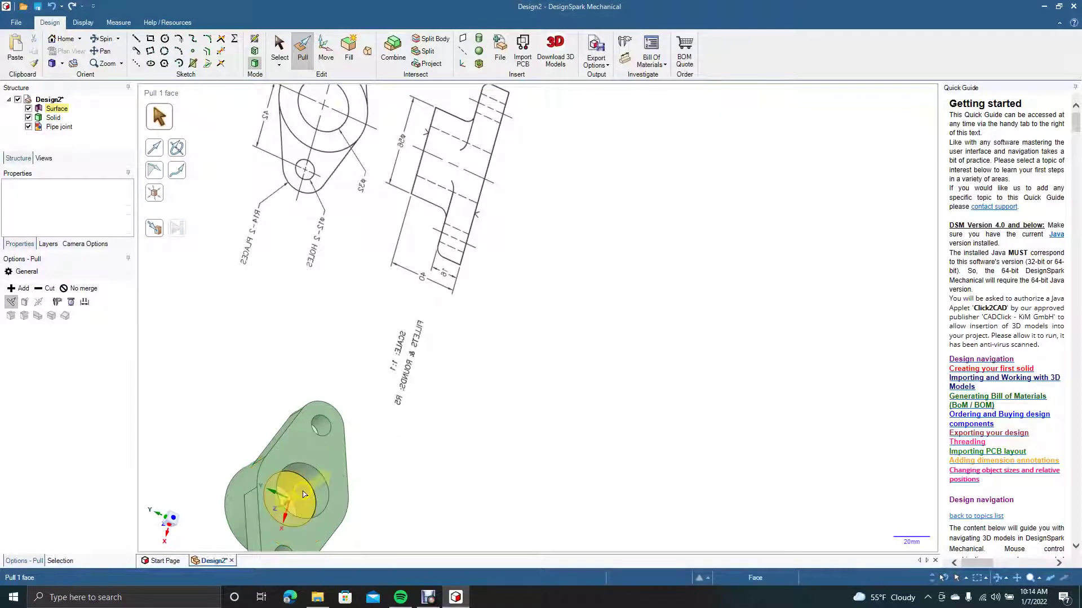
click(280, 56)
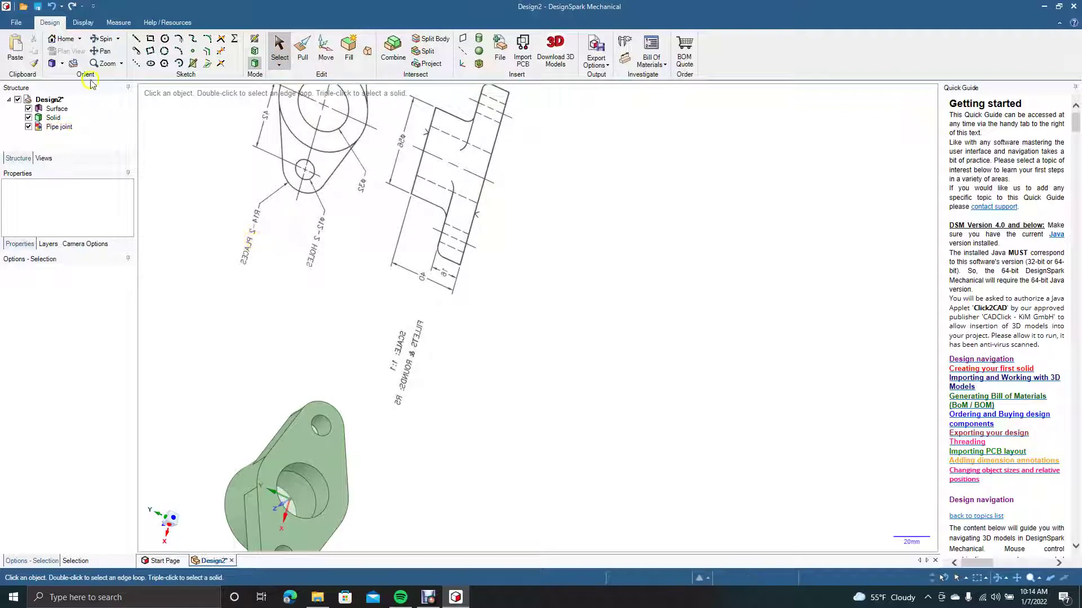
- Round the lobe's outer edge chain with a 2.5 mm radius
click(52, 63)
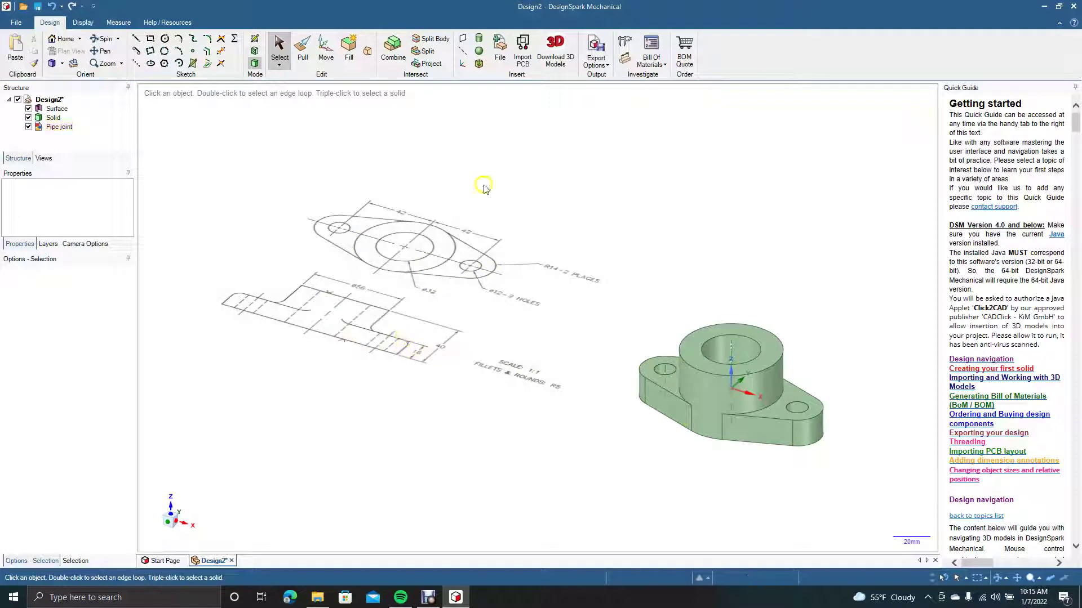
click(303, 51)
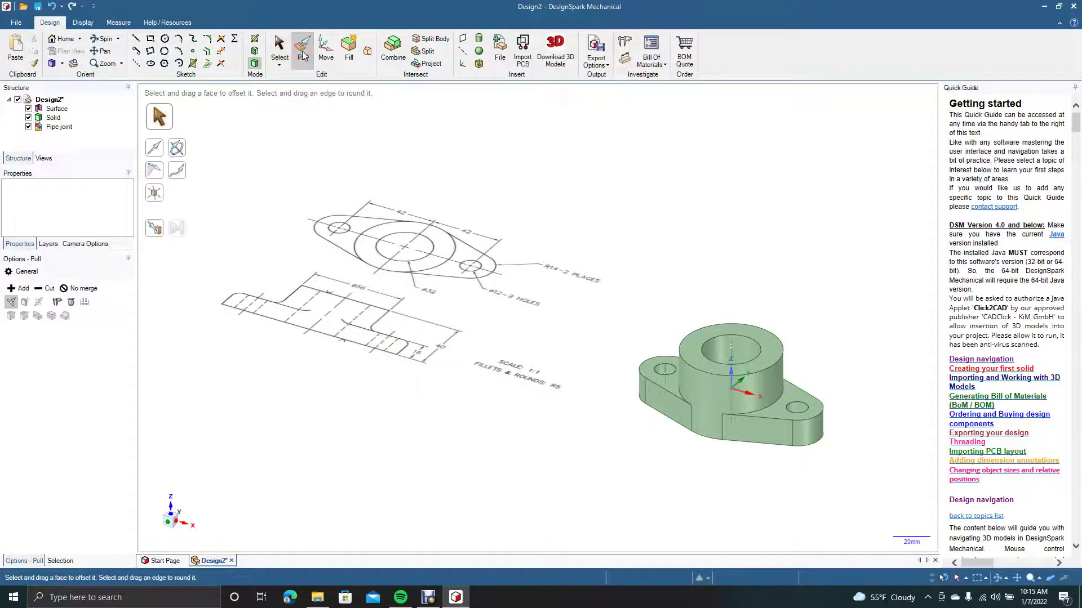
click(810, 421)
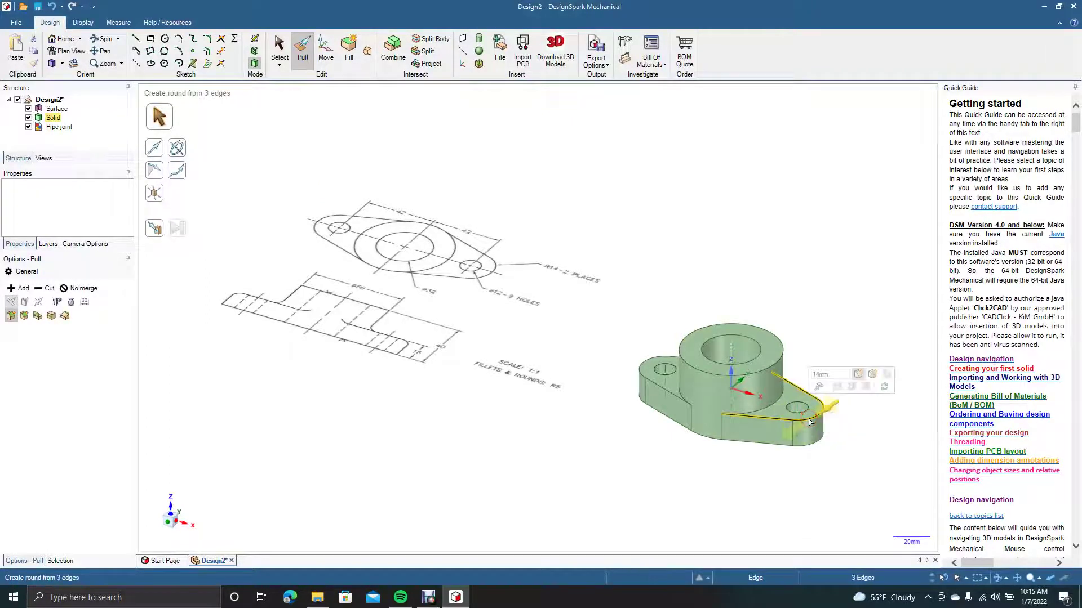
drag(810, 422, 808, 429)
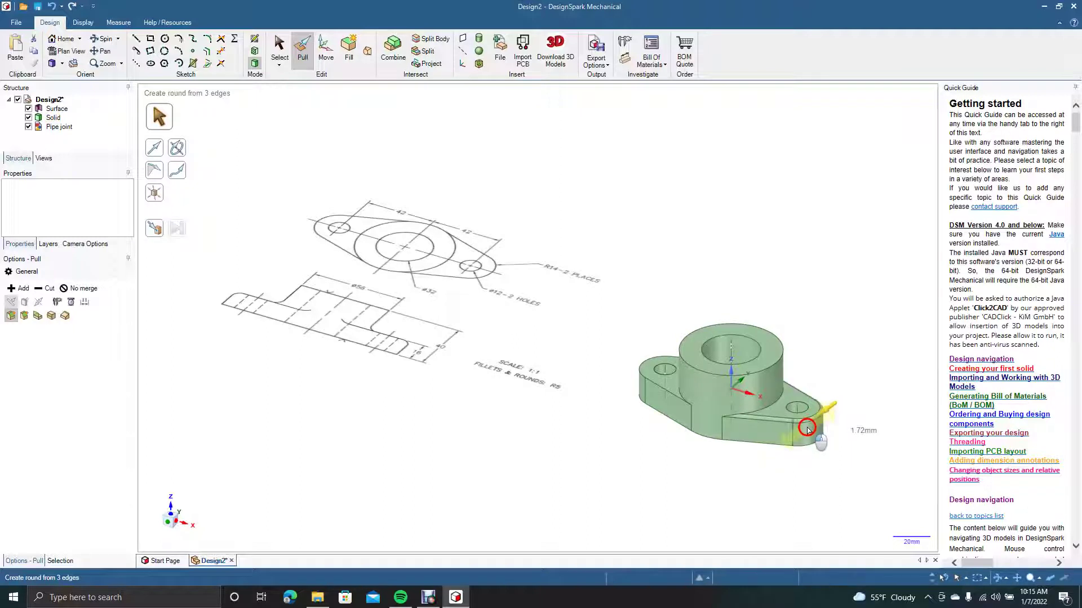
mouse_move(807, 429)
mouse_down()
mouse_move(808, 451)
mouse_move(803, 432)
mouse_up()
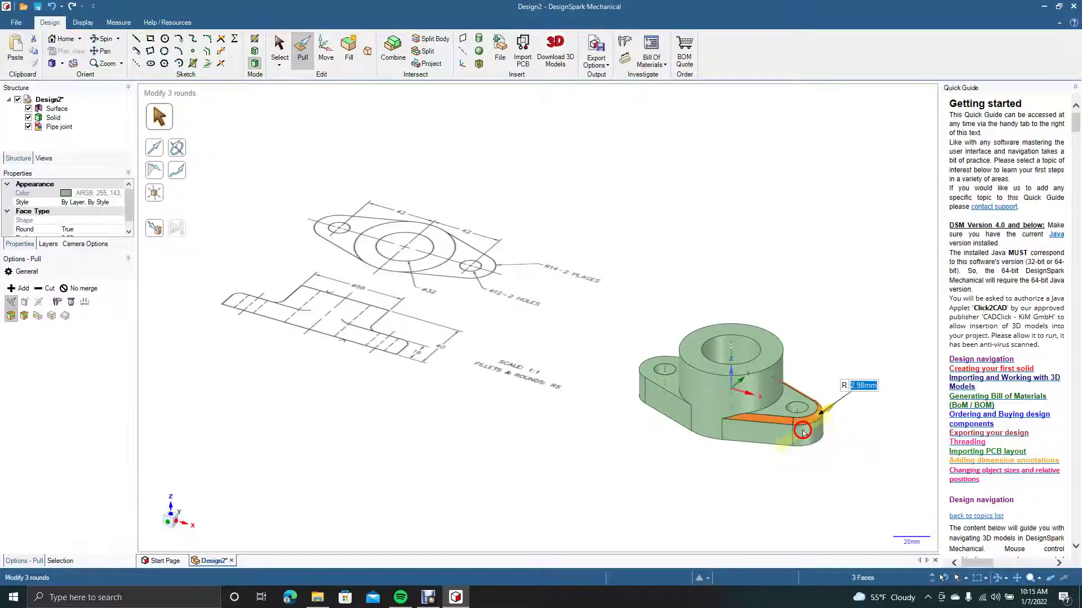
text(2.5)
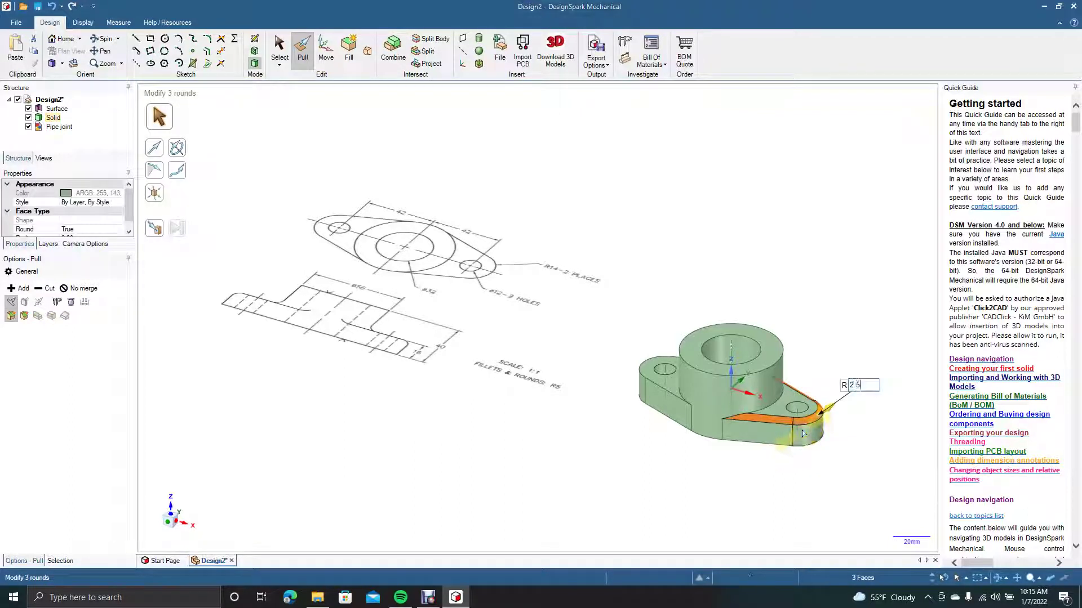
key(Return)
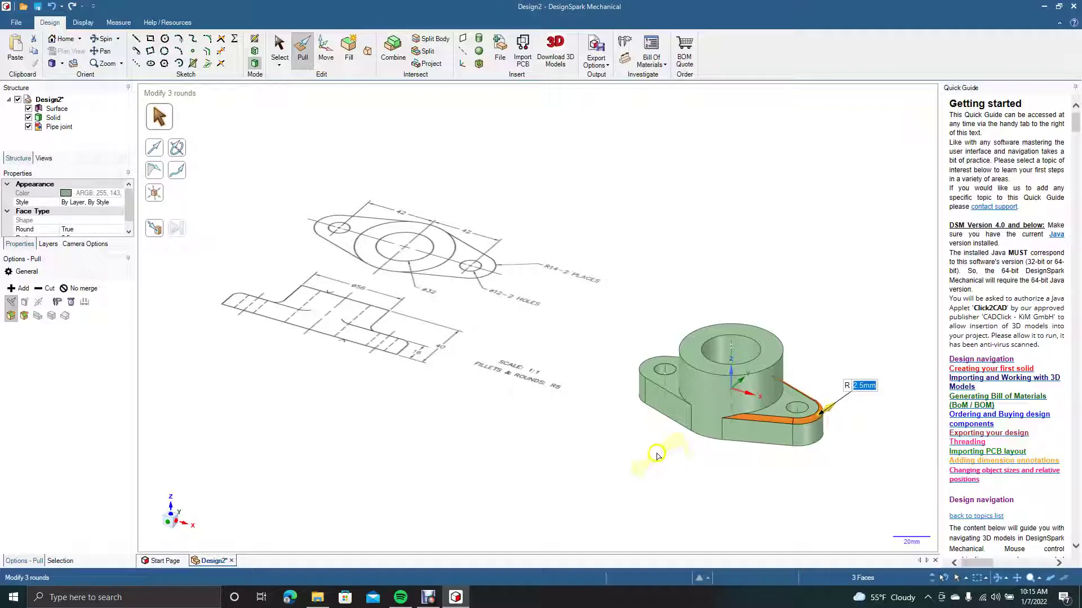
click(657, 455)
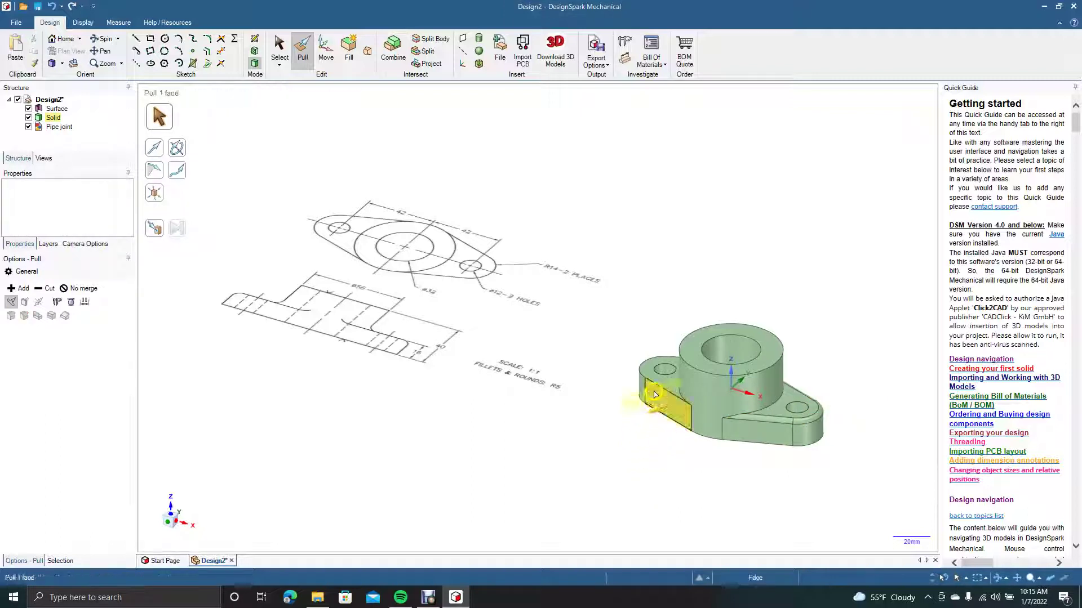
- Round the three tangent edges along the left flange side with 2.5 mm radius
click(656, 388)
double_click(656, 387)
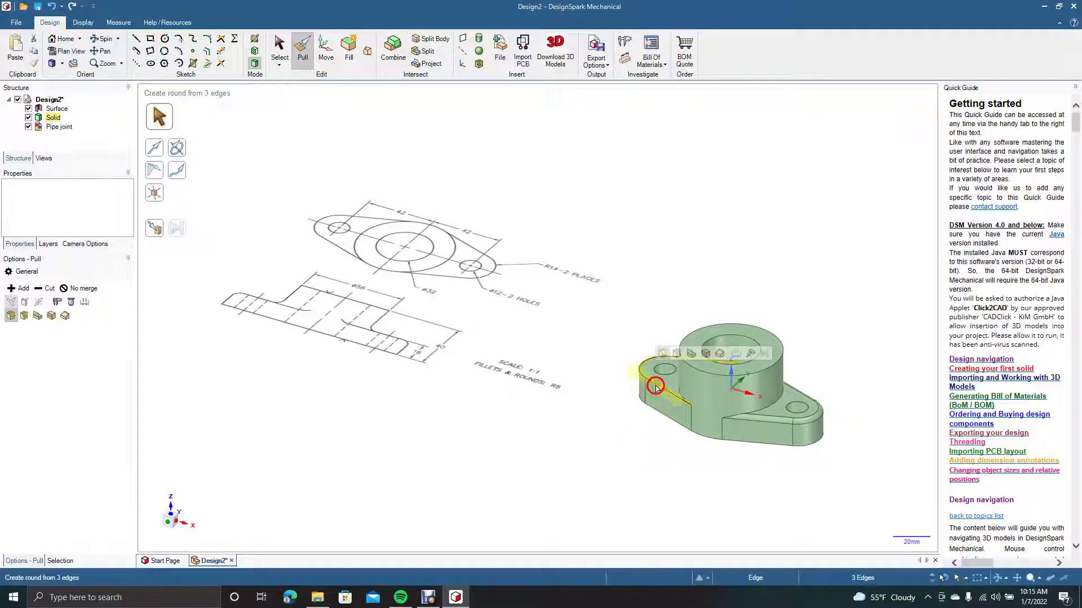
text(2)
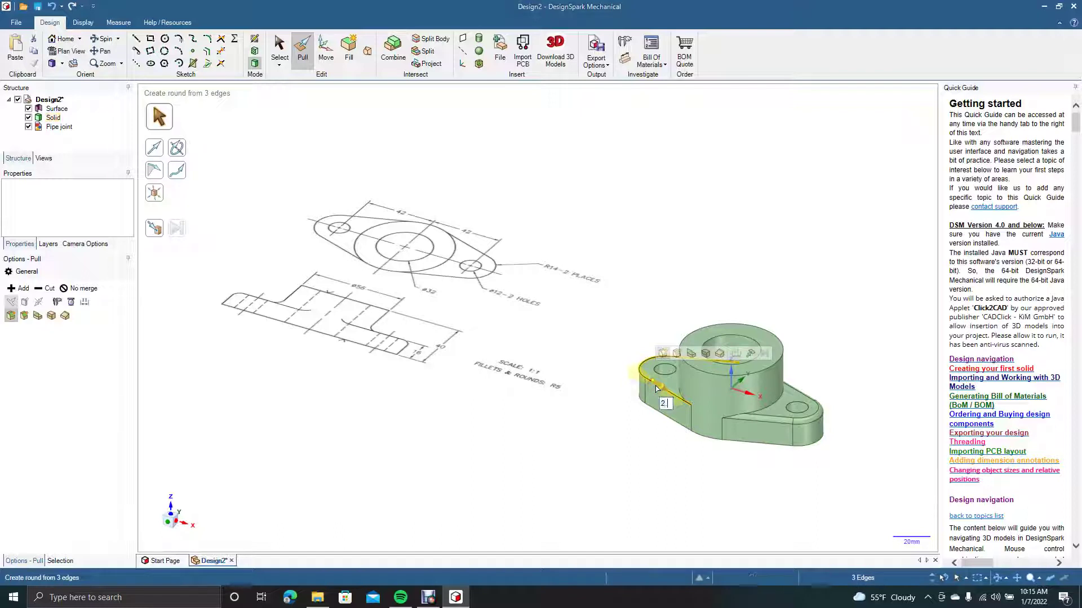
text(.5)
key(Return)
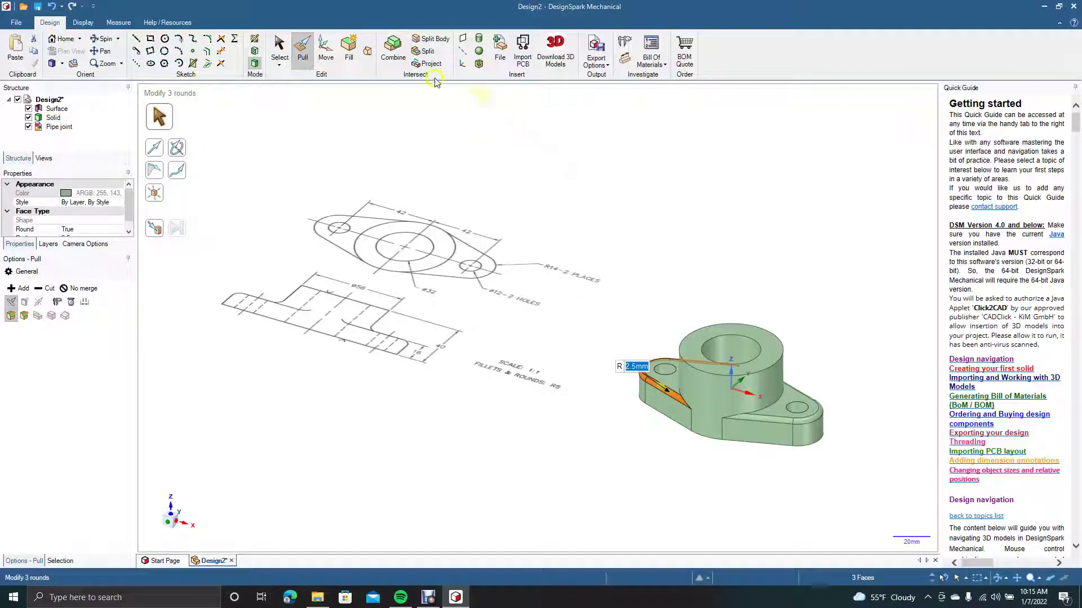
click(280, 48)
click(844, 173)
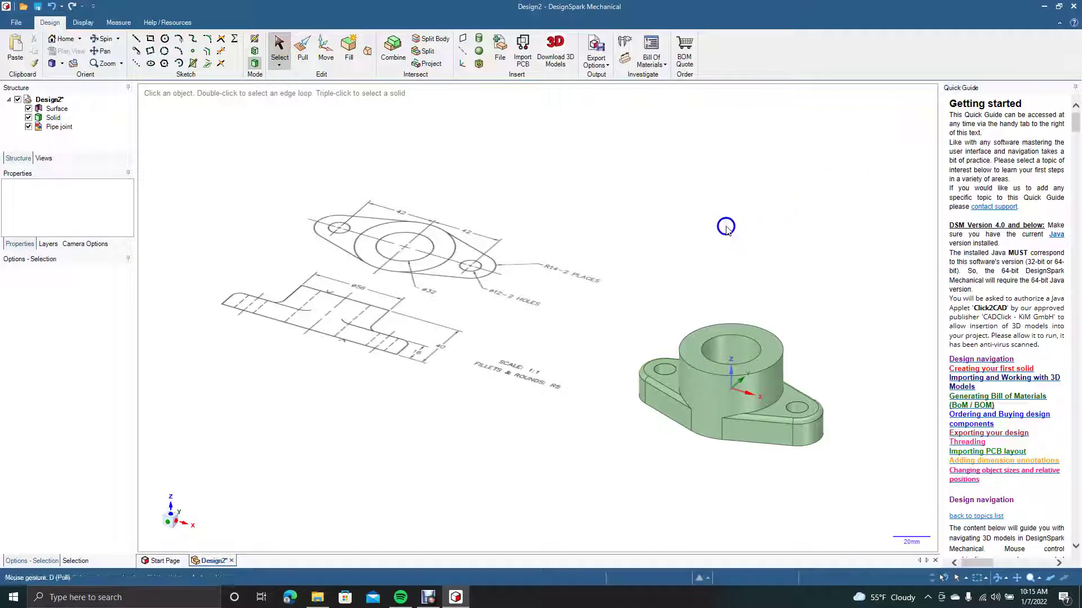
- Spin the view to the part's other side and select the boss-to-base curved edge
key(p)
click(107, 39)
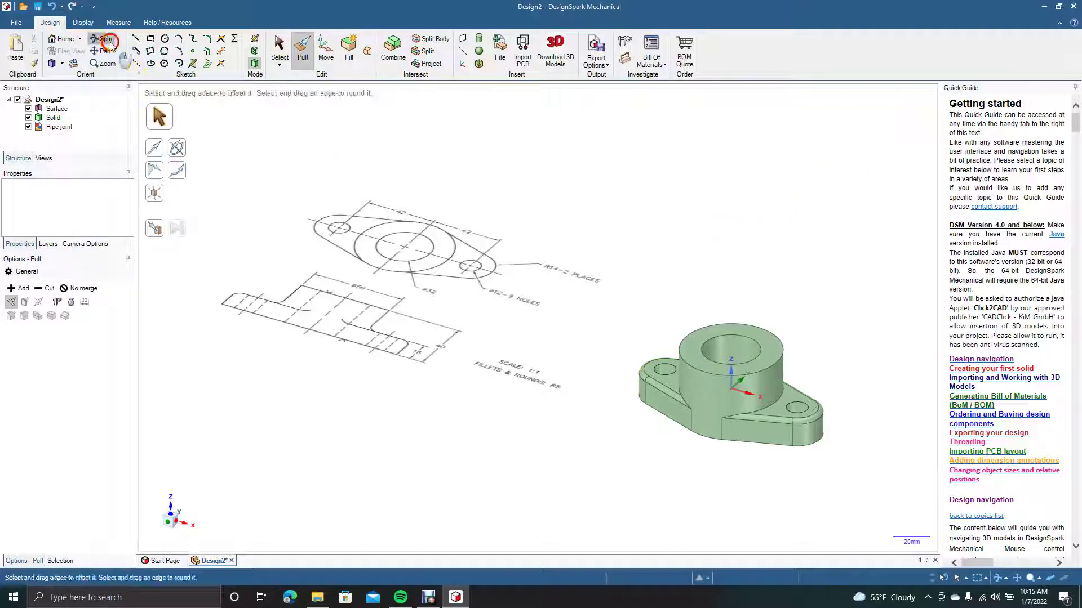
mouse_move(641, 243)
mouse_down()
mouse_move(643, 284)
mouse_move(657, 301)
mouse_move(676, 294)
mouse_move(655, 273)
mouse_up()
click(782, 438)
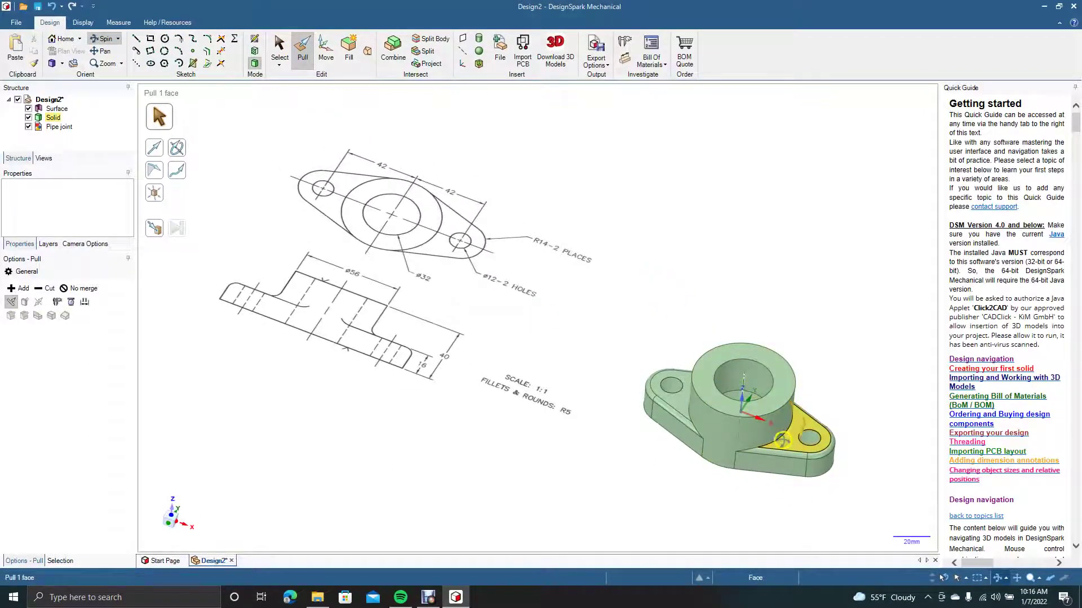
key(Escape)
click(281, 54)
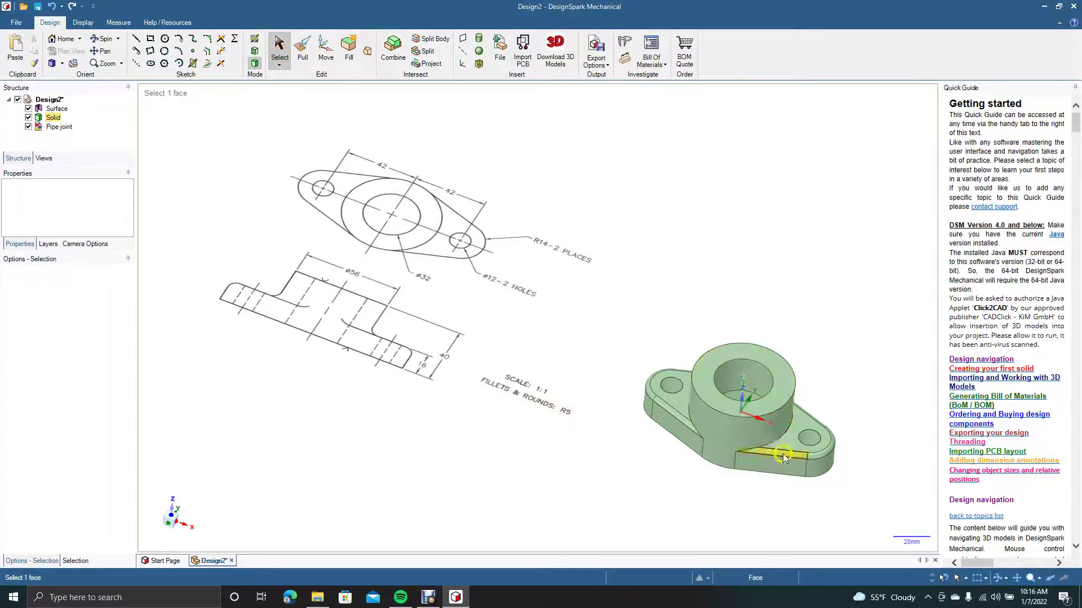
click(780, 435)
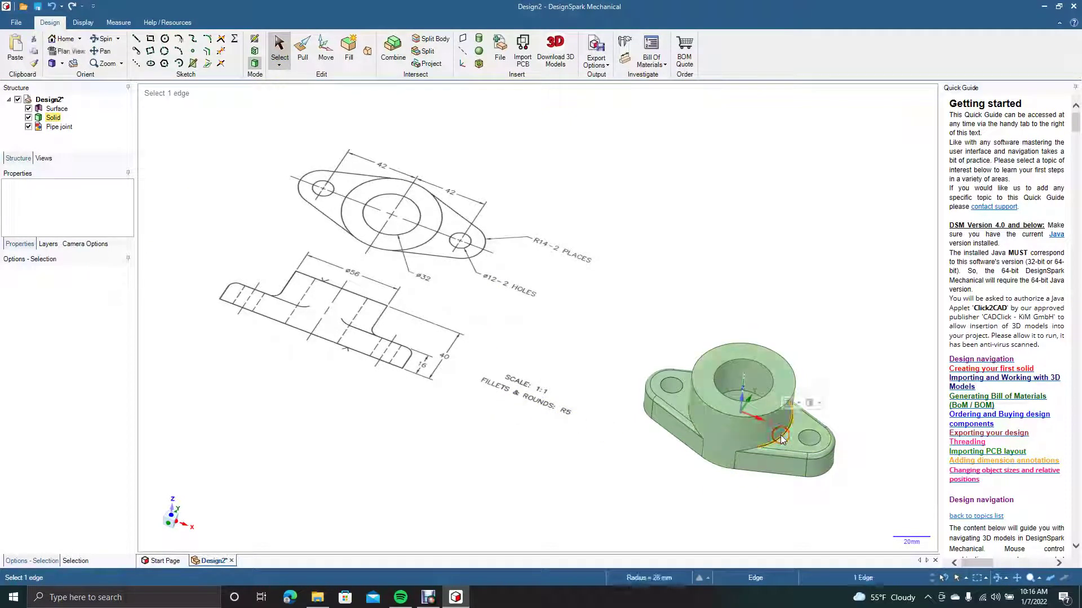
- Add the left fillet arc and round both boss-to-base edges with 2.5 mm radius
click(302, 50)
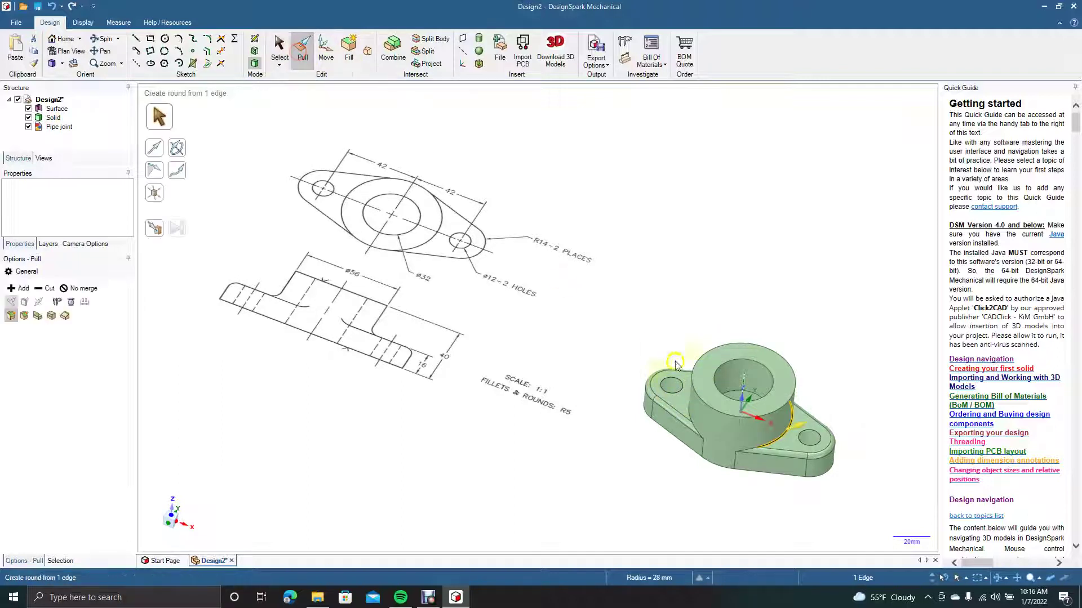
ctrl+click(692, 417)
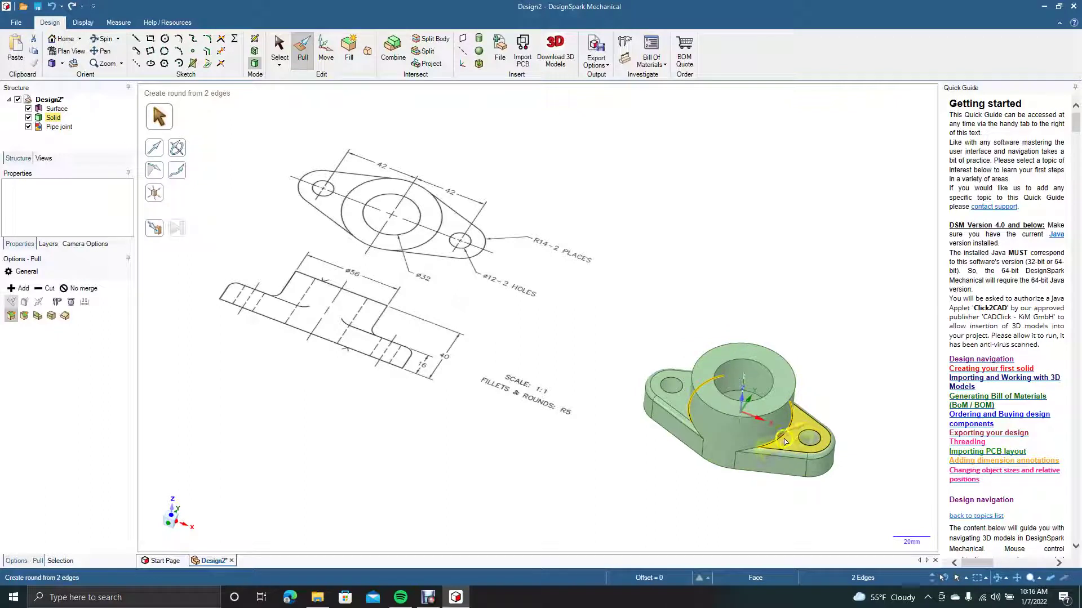
drag(781, 440, 795, 453)
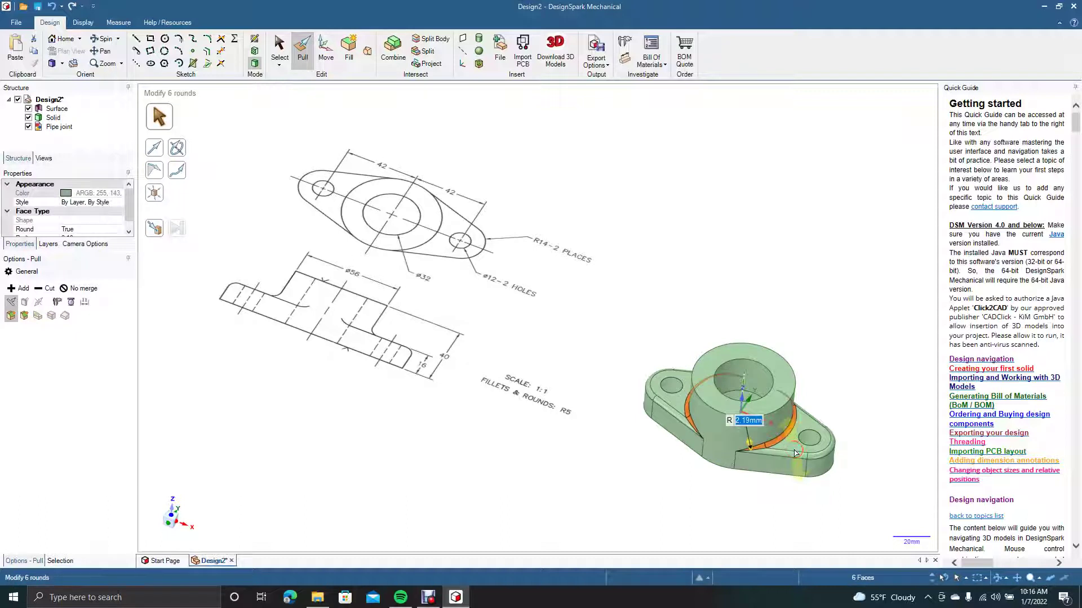
text(2.5)
key(Return)
click(286, 54)
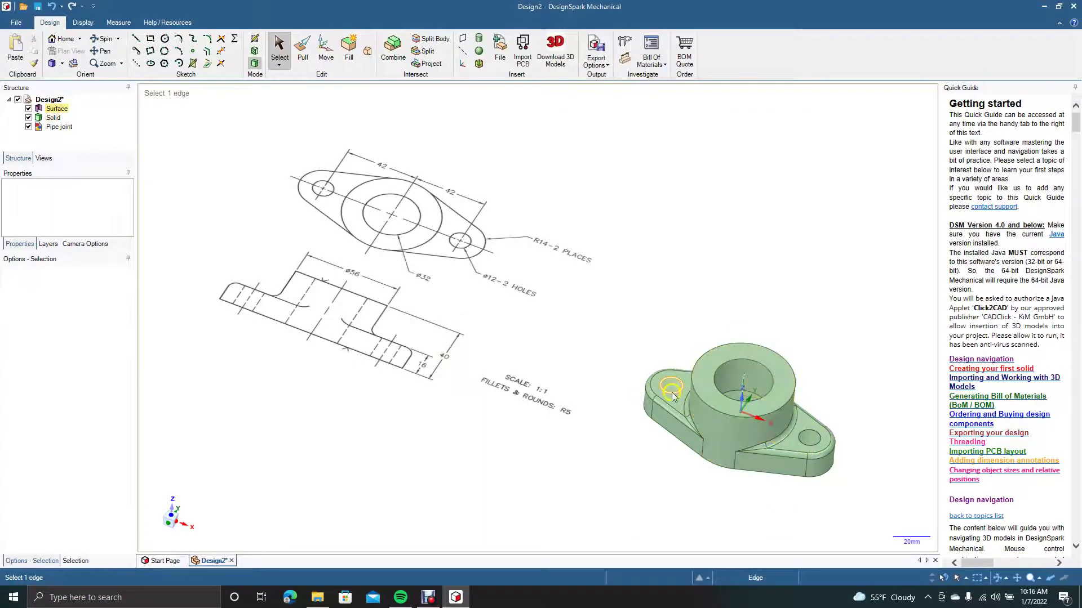
key(Escape)
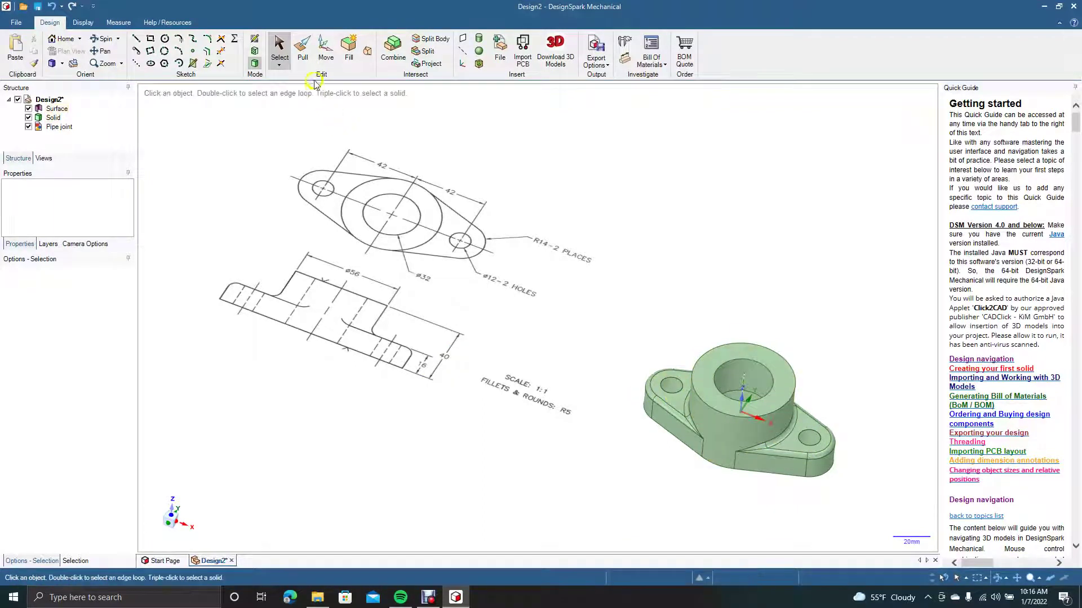
click(303, 47)
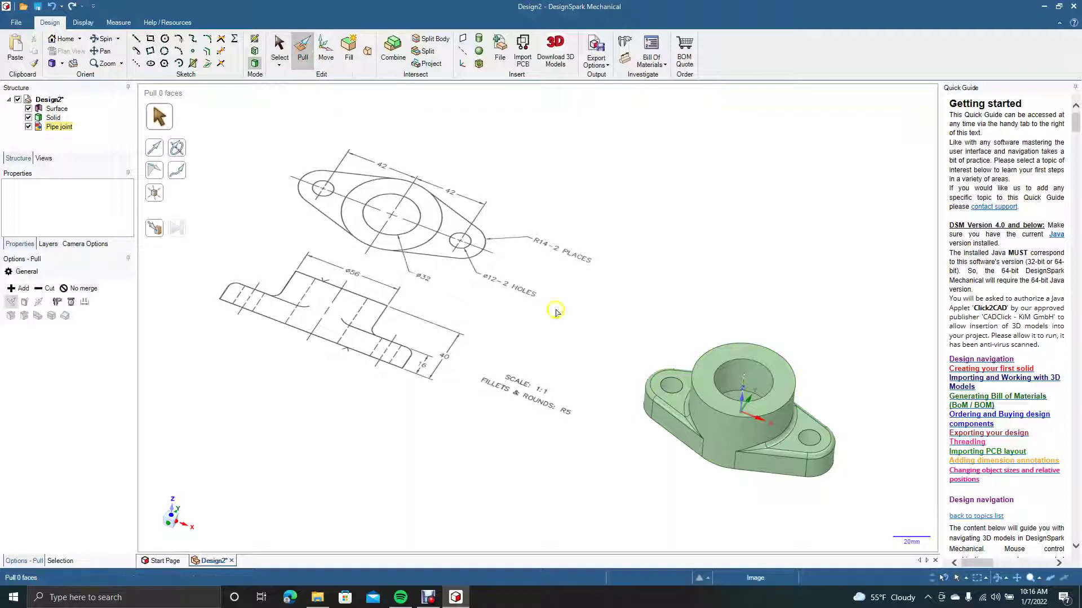
click(662, 425)
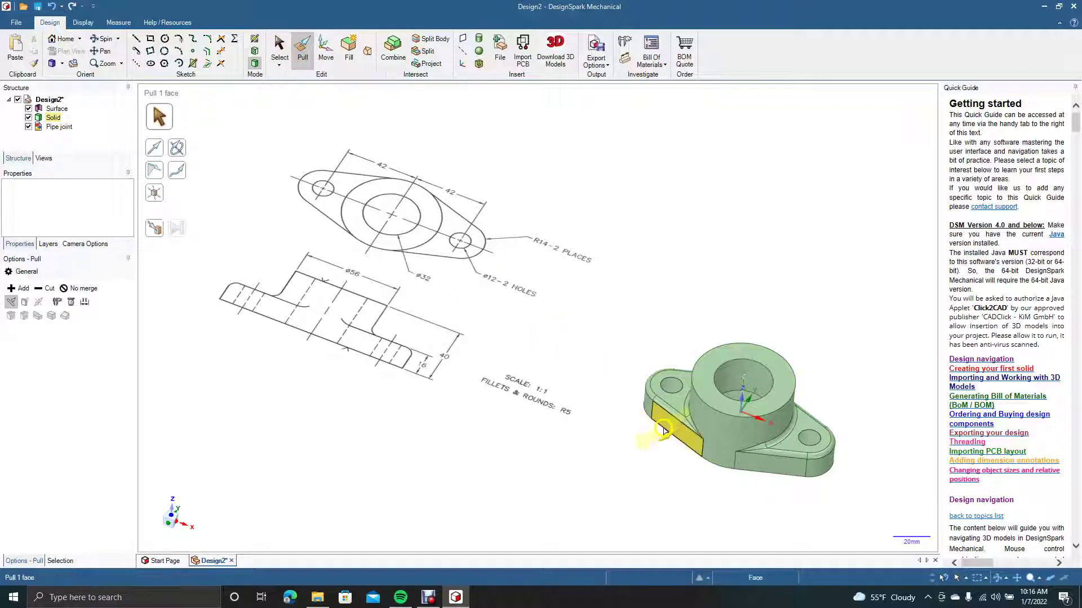
click(672, 399)
click(675, 395)
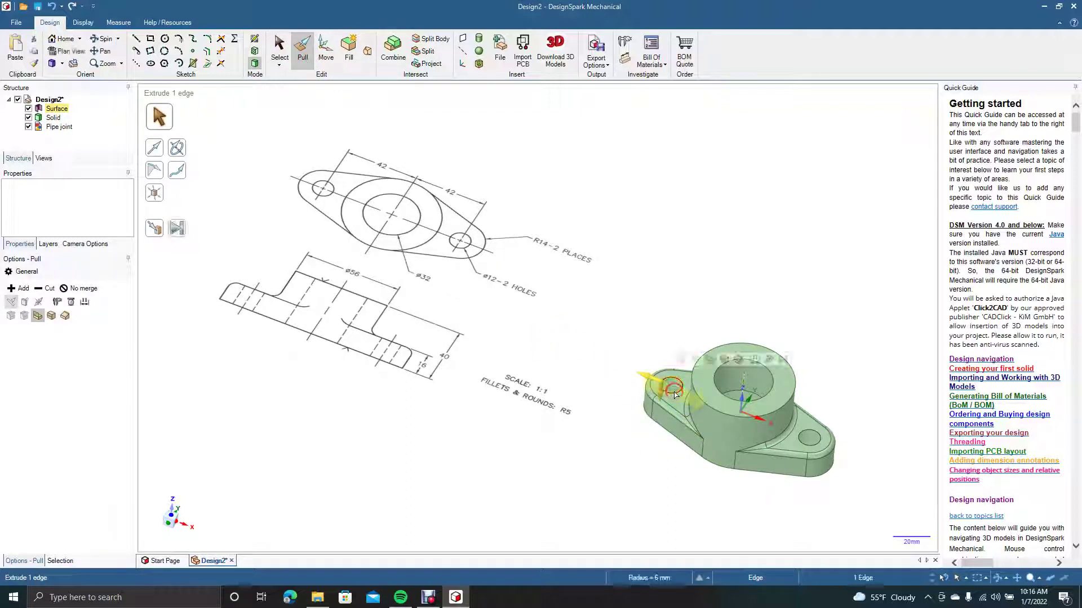
ctrl+click(807, 444)
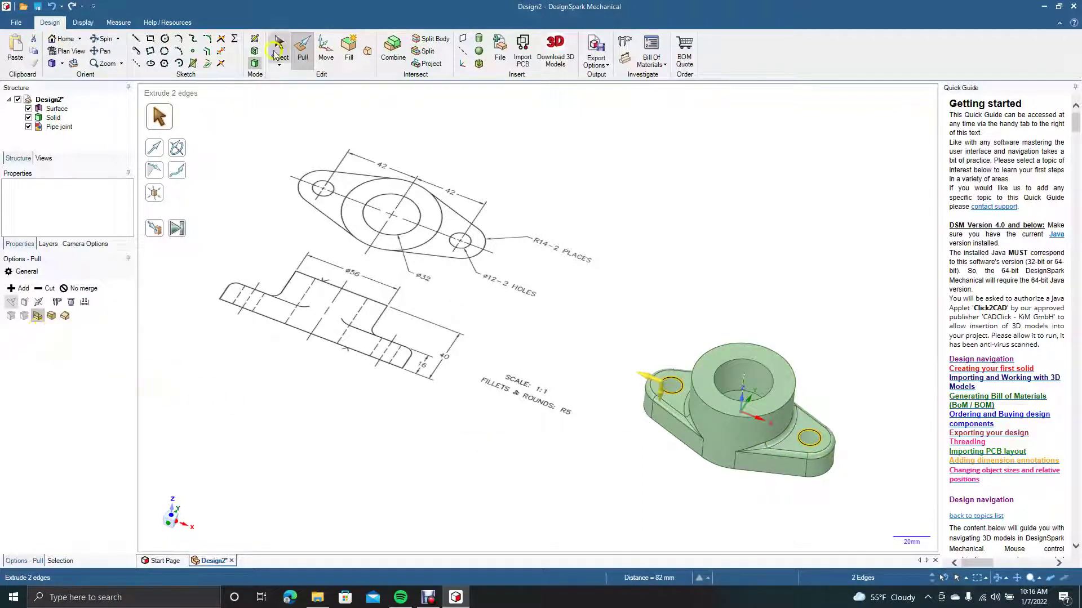
click(276, 48)
click(693, 172)
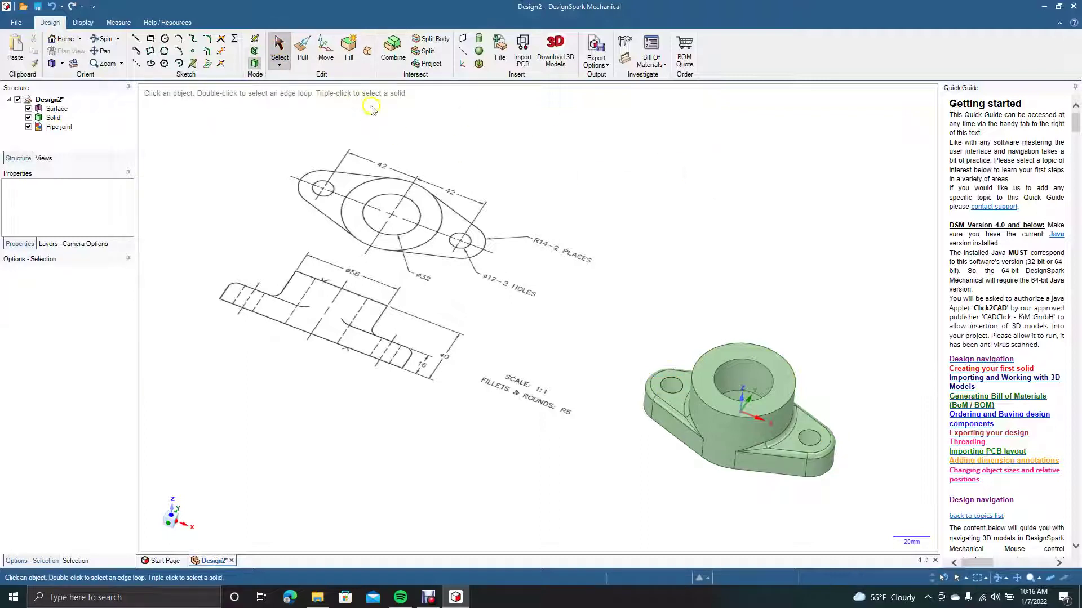
click(804, 446)
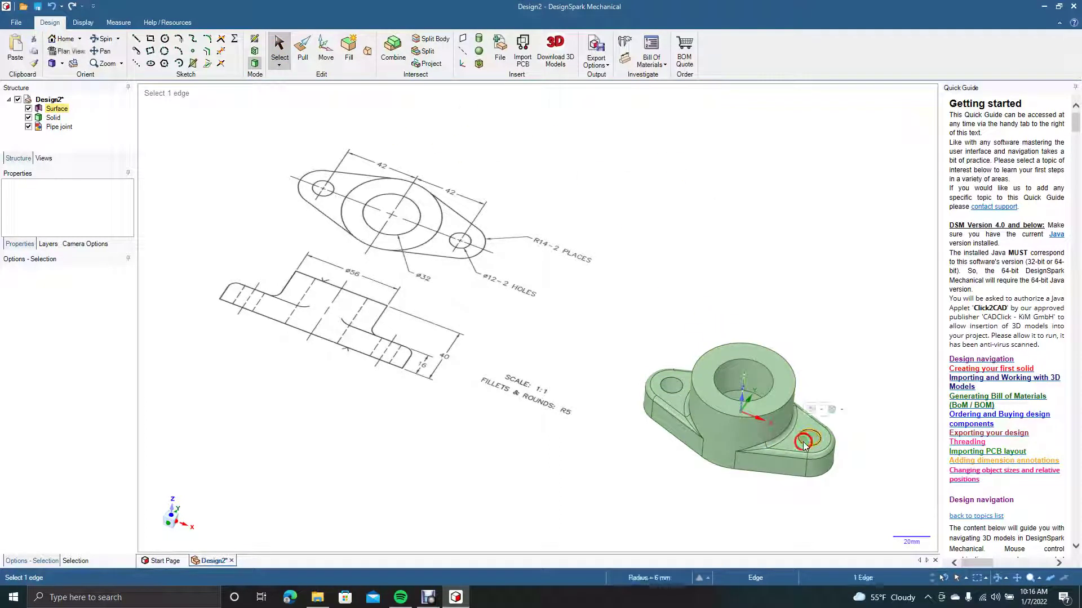
click(307, 55)
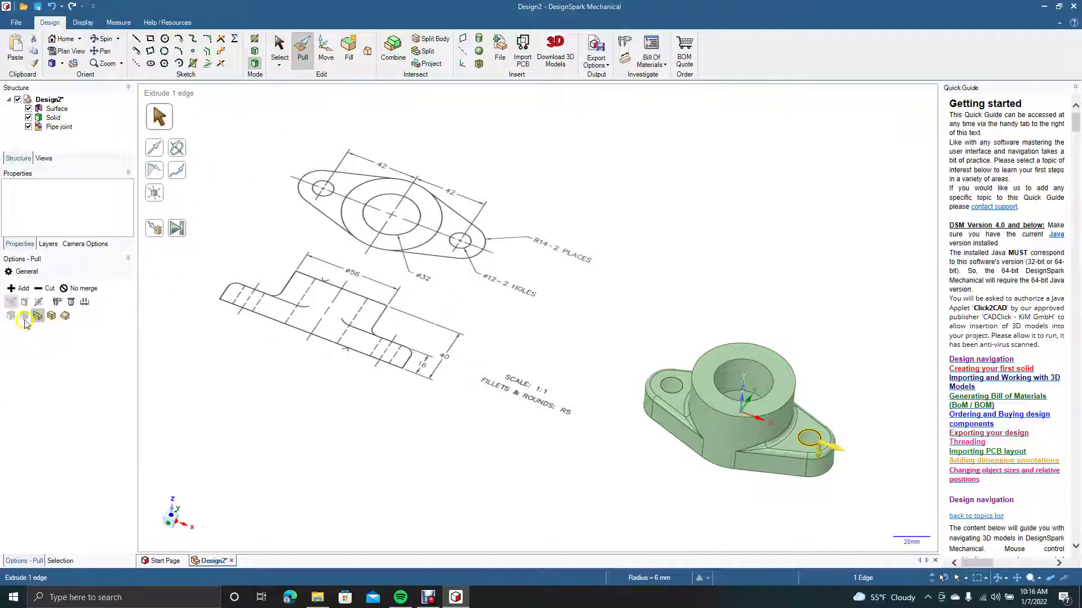
click(236, 363)
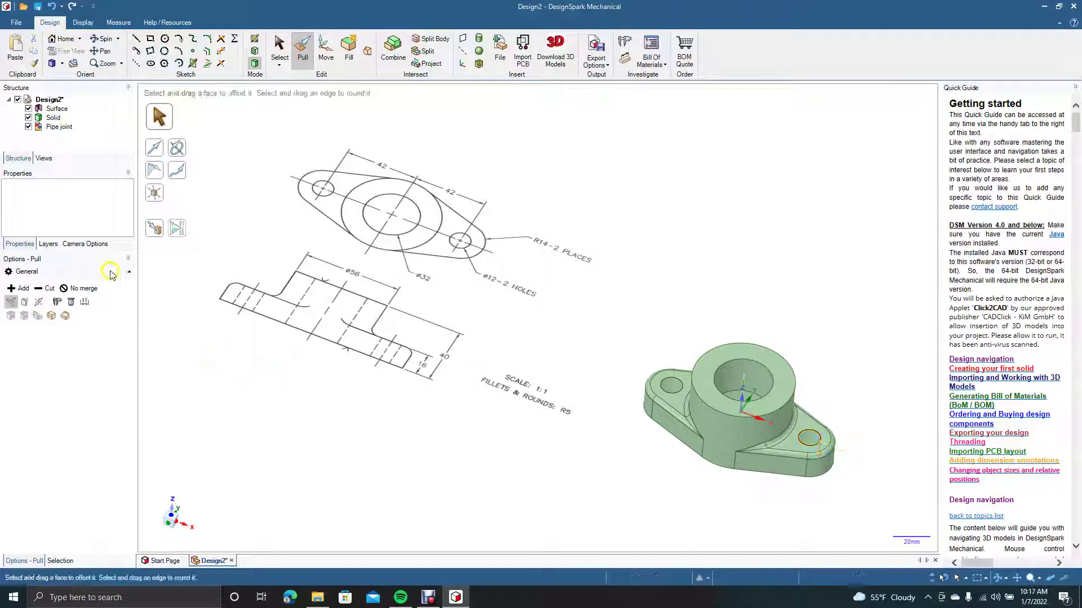
click(303, 50)
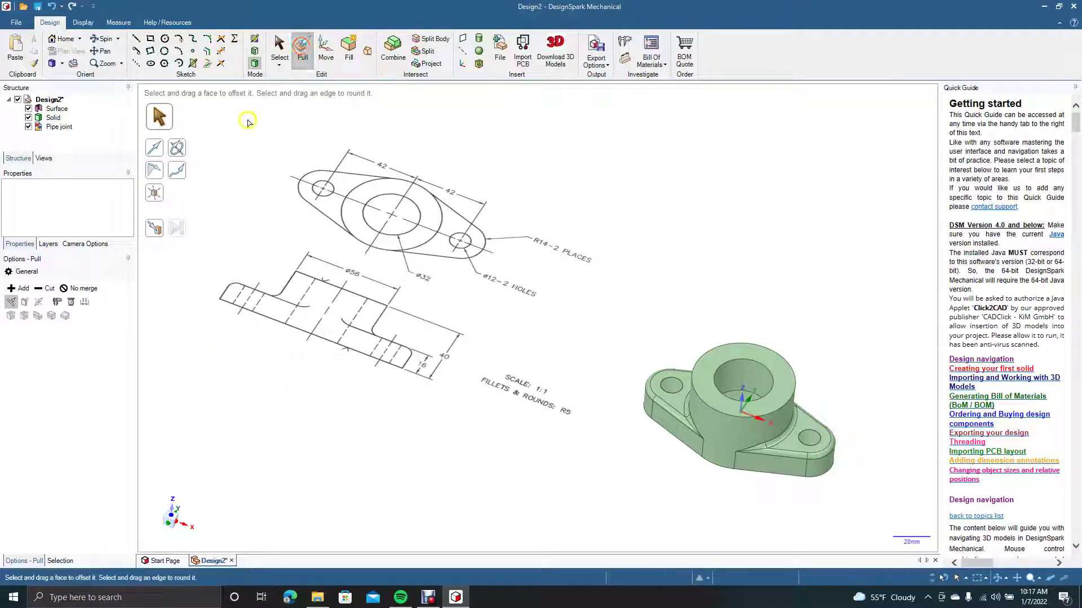
click(279, 49)
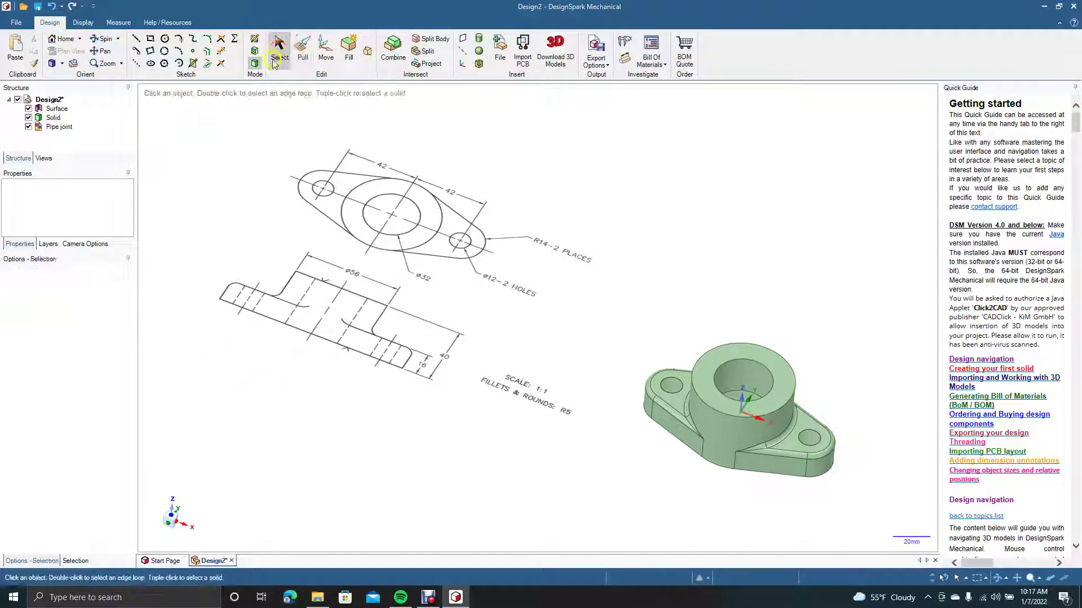
click(303, 52)
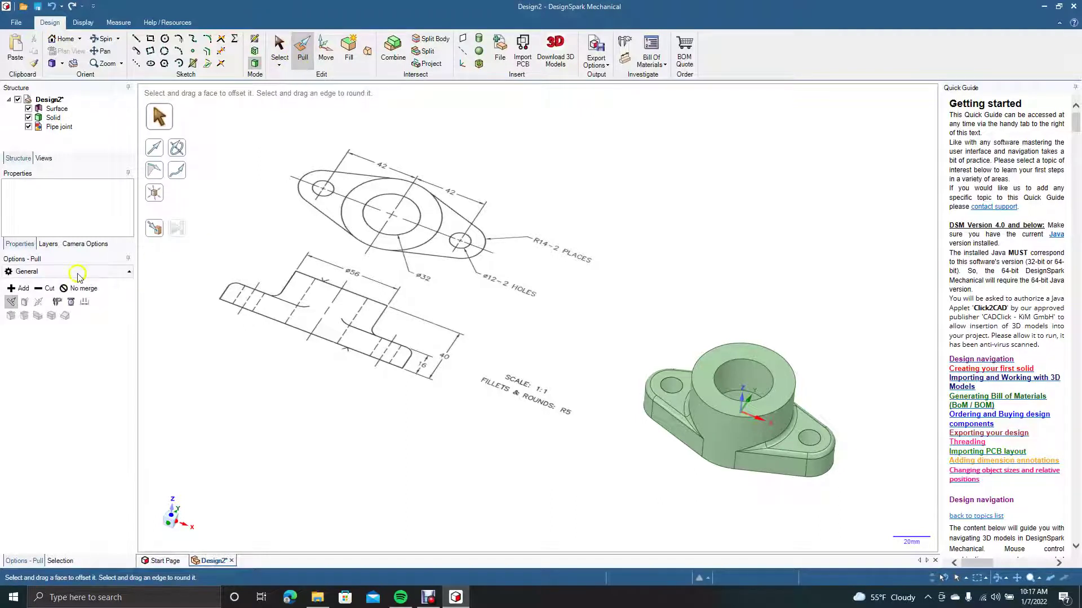
click(37, 316)
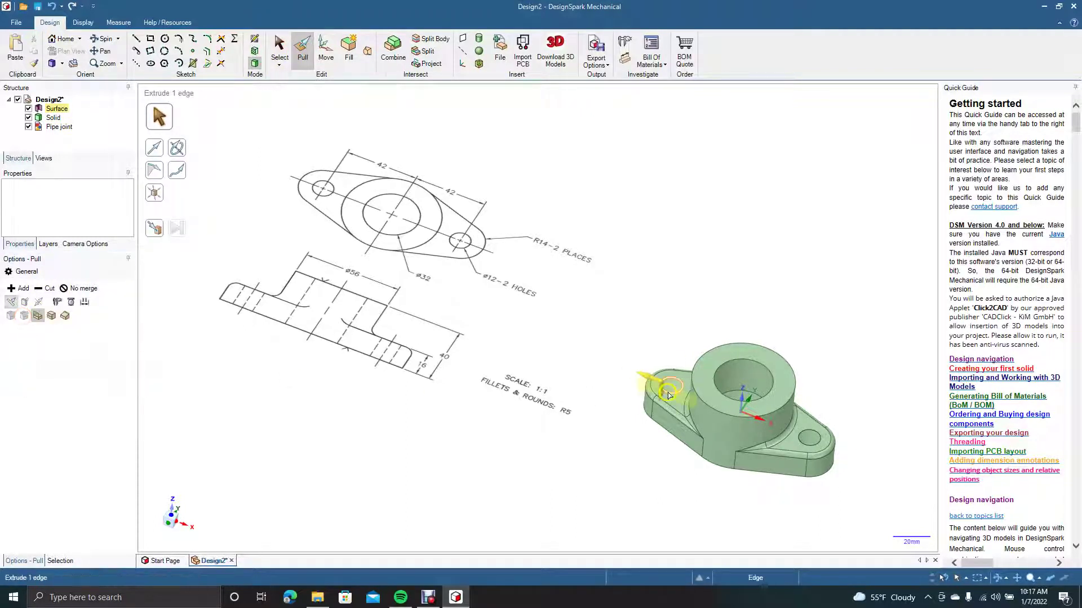
click(803, 442)
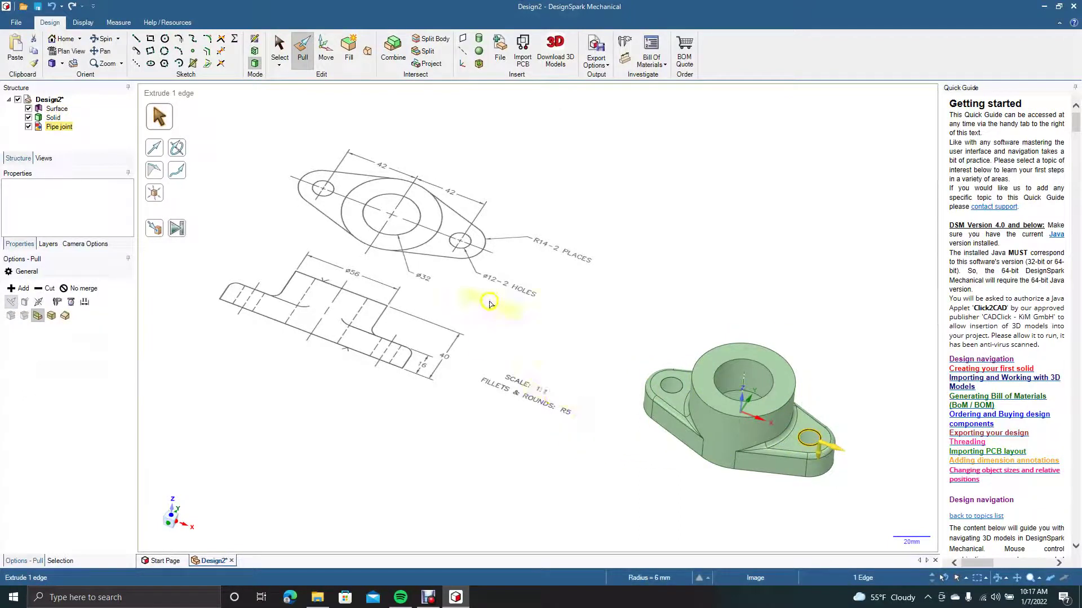
click(276, 47)
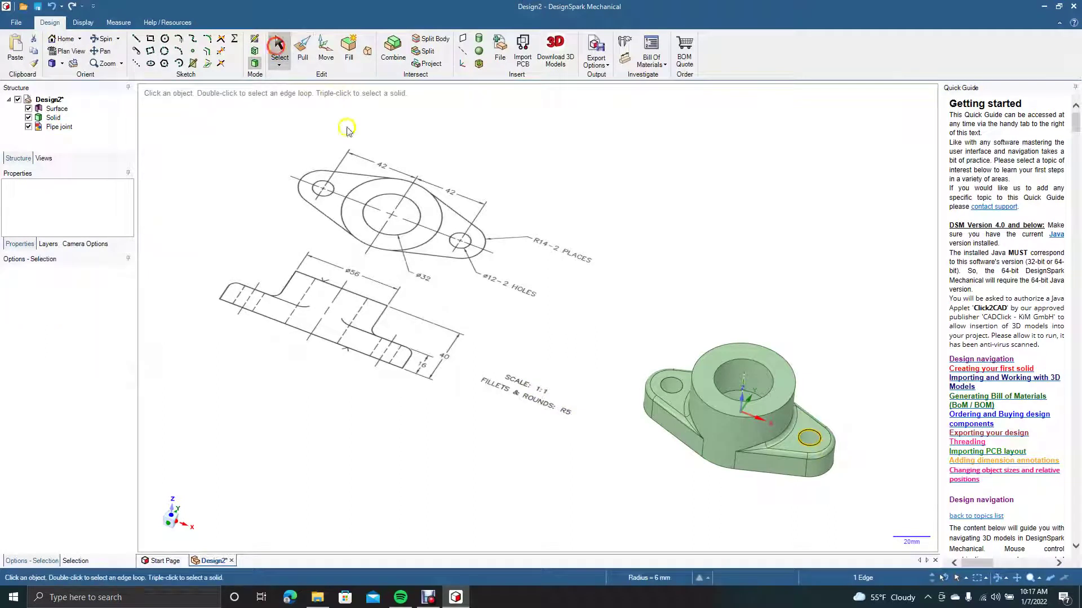
- Delete the Pipe joint reference drawing and switch to the Top view
click(394, 260)
key(Delete)
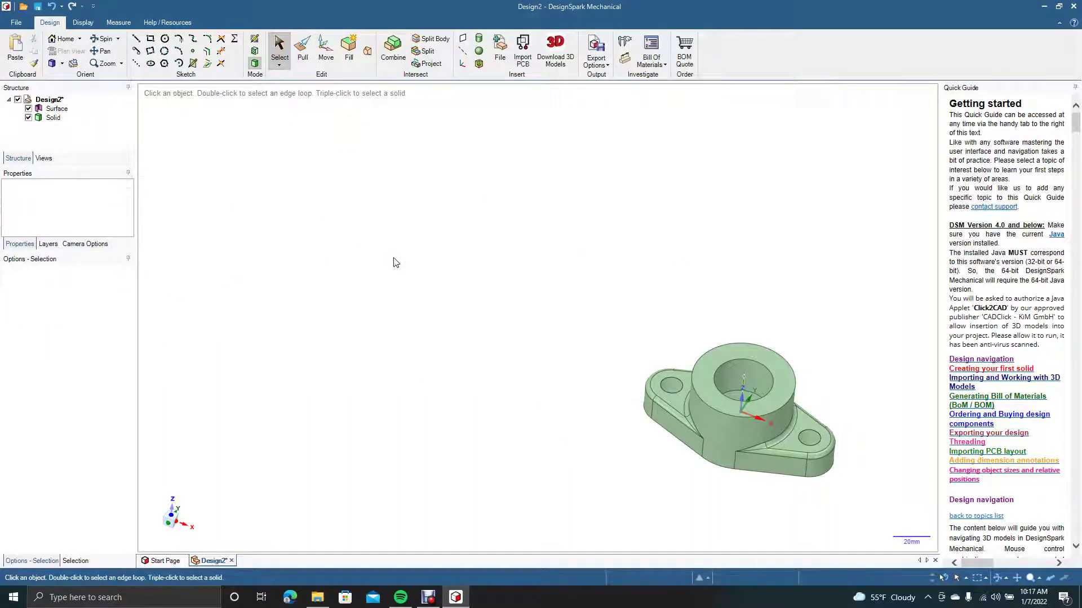
click(62, 66)
click(73, 102)
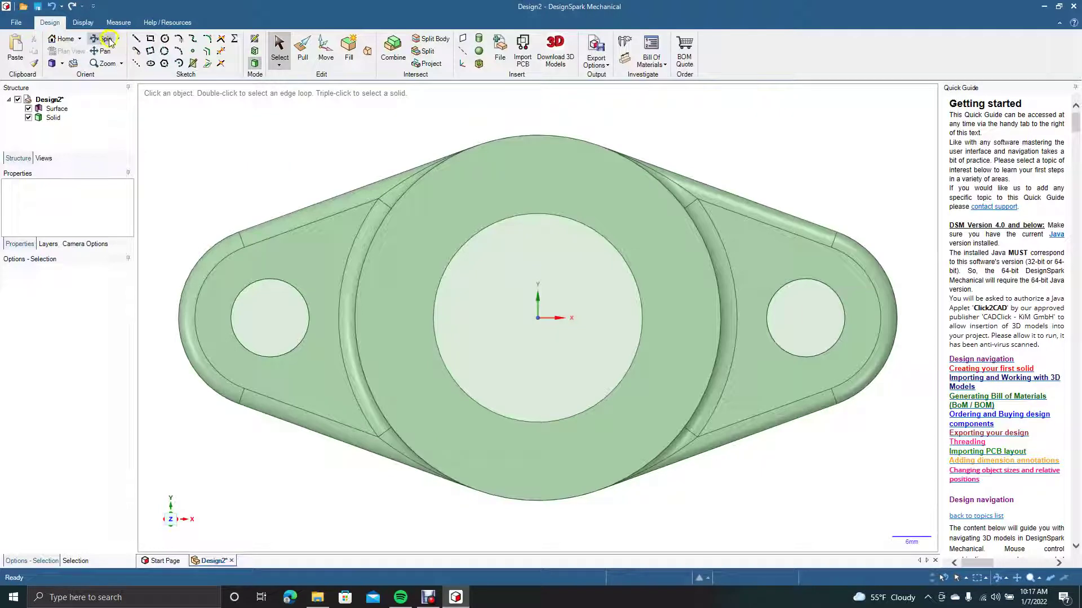
click(62, 64)
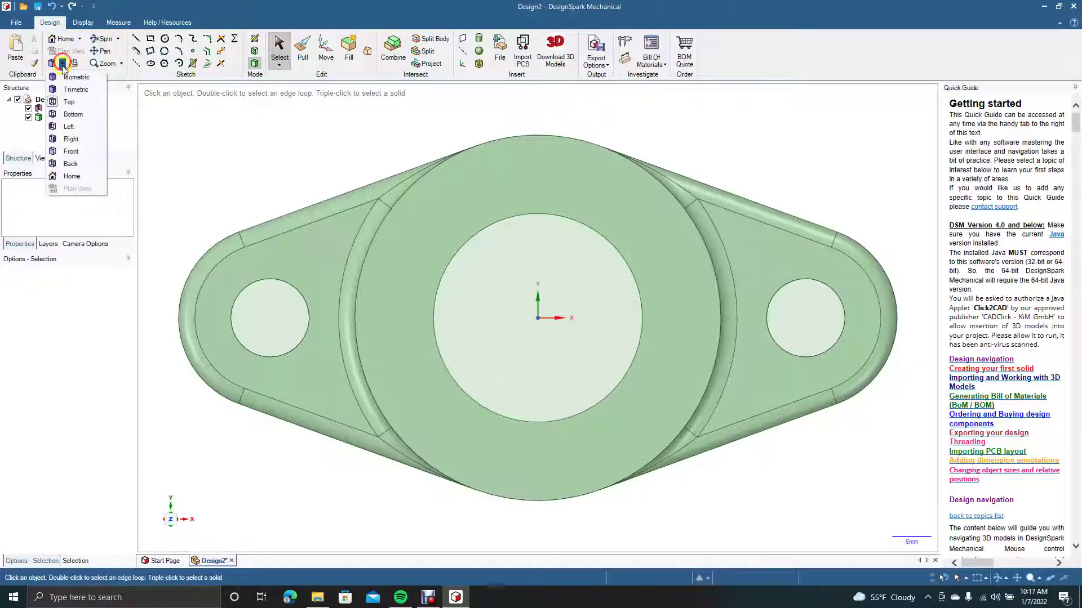
- Switch to the trimetric view and select the front bolt hole's top edge
click(74, 91)
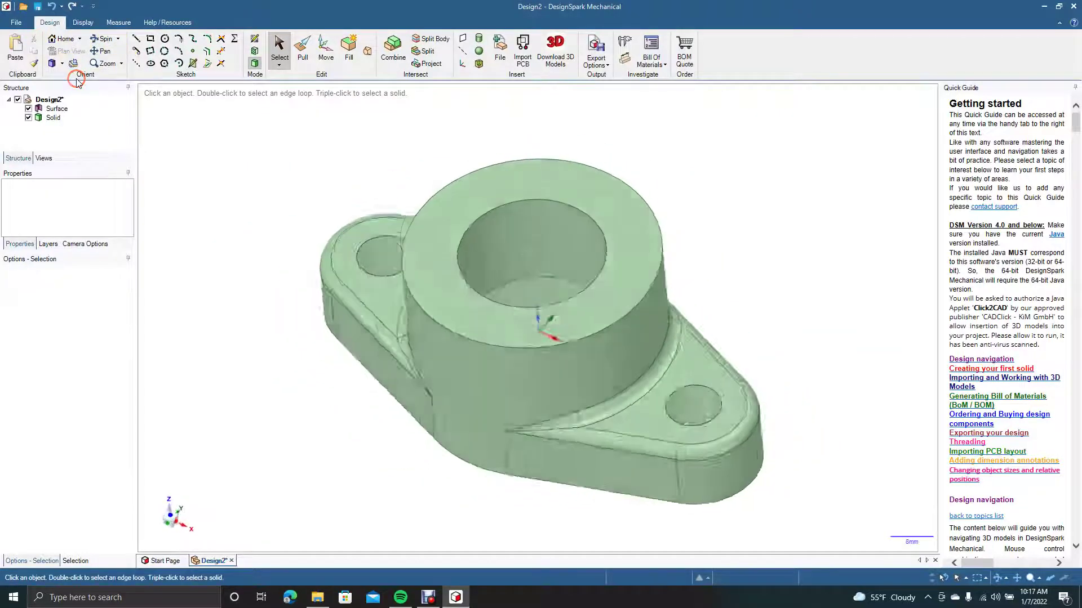
click(302, 52)
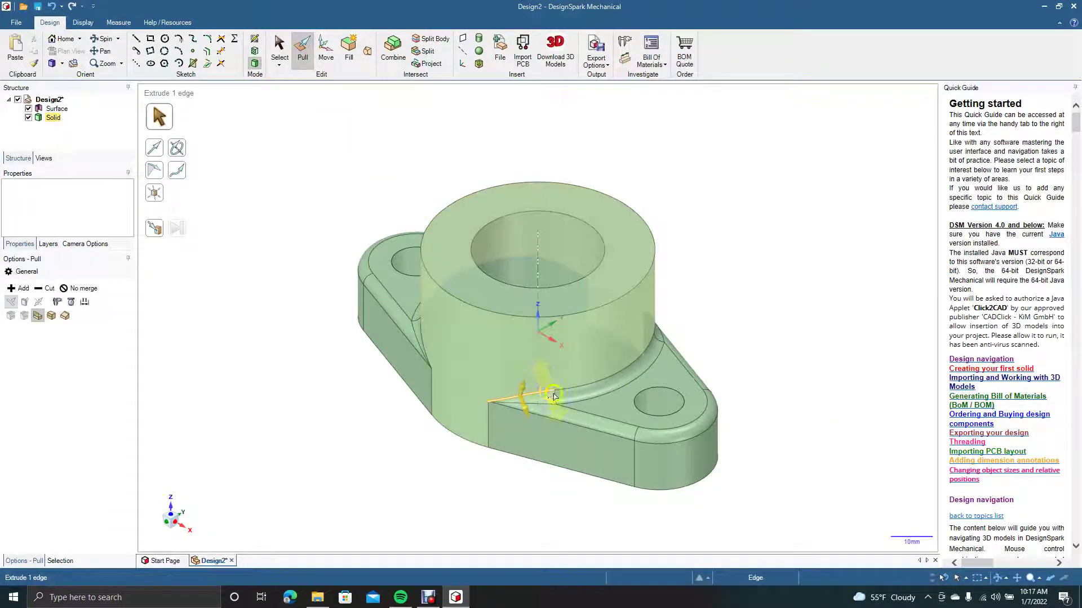
click(657, 427)
click(667, 417)
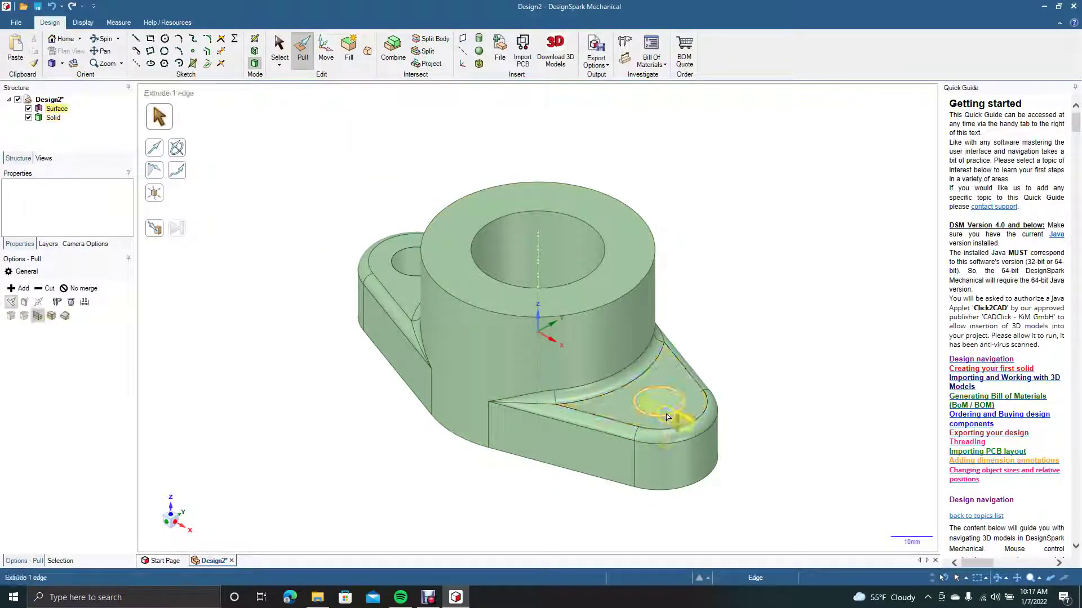
click(662, 409)
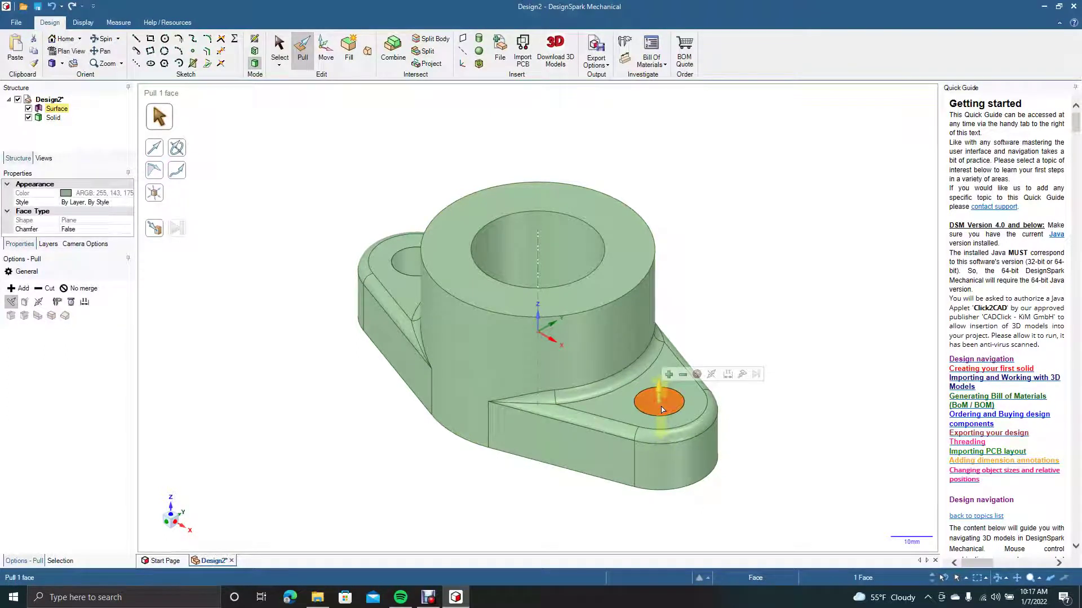
key(Escape)
click(664, 414)
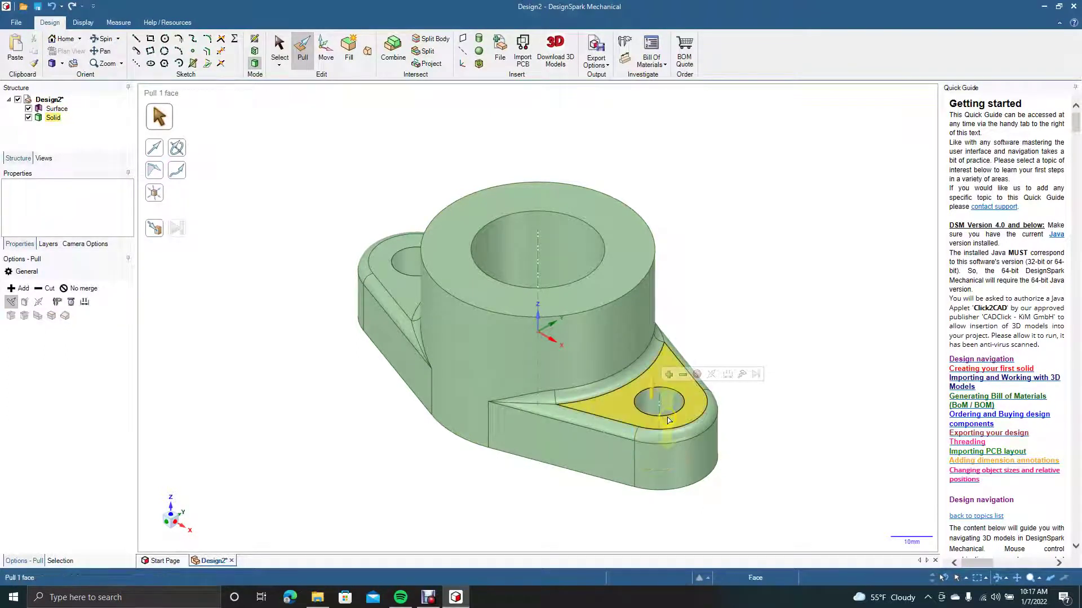
click(665, 418)
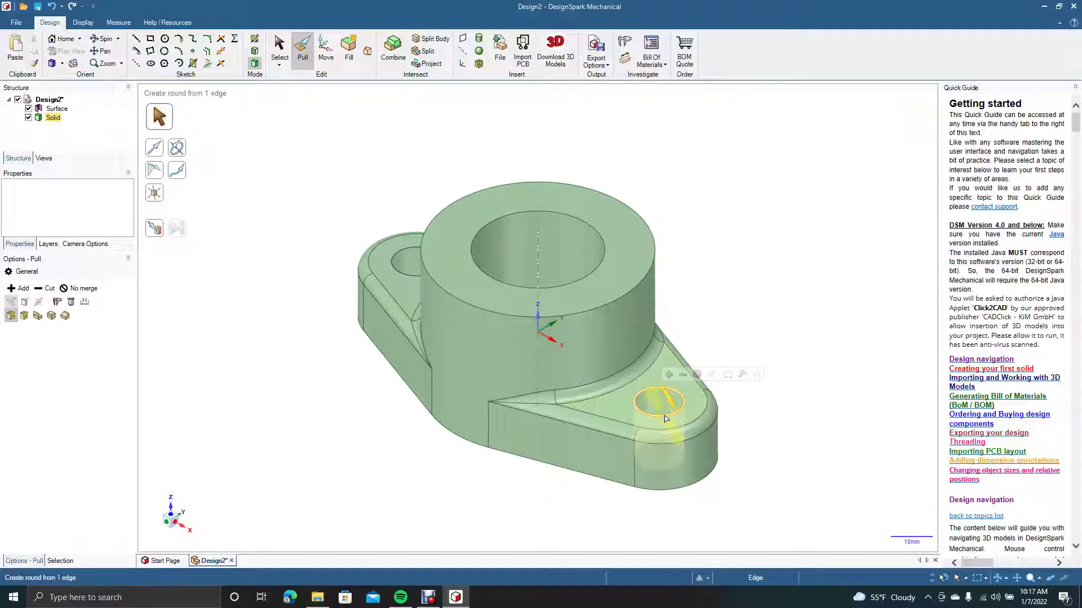
click(665, 417)
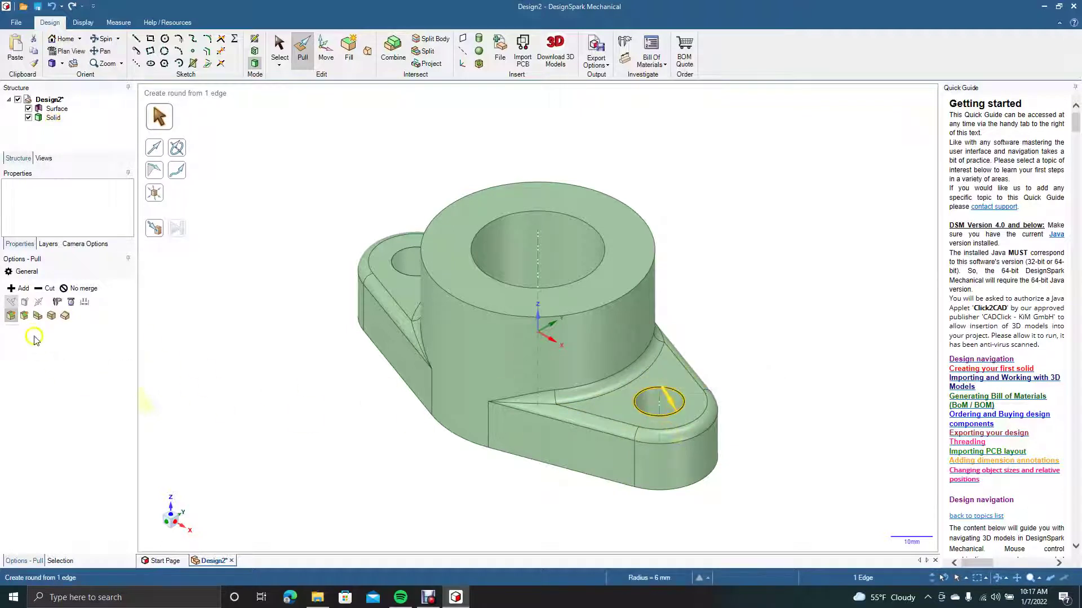
- Chamfer the front hole's top edge by 1.5 mm, after undoing a 2 mm try
click(25, 316)
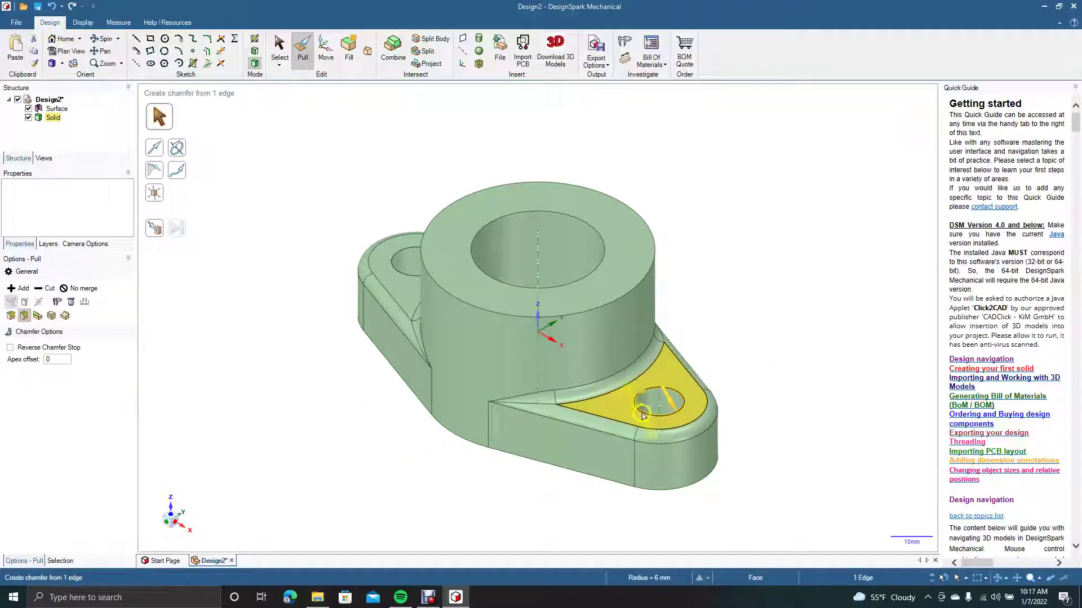
text(2.5)
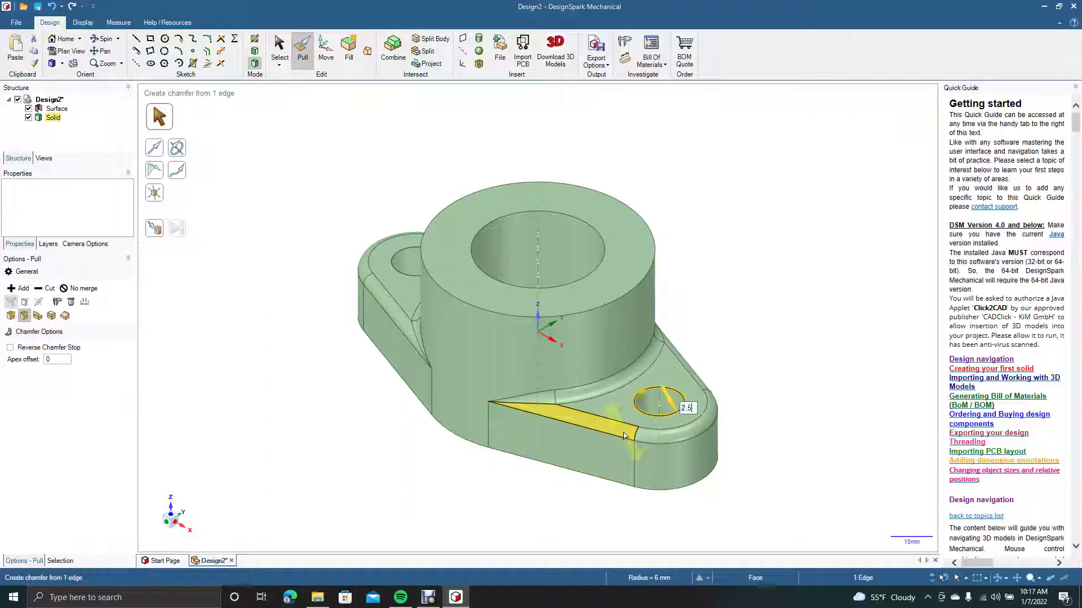
key(Return)
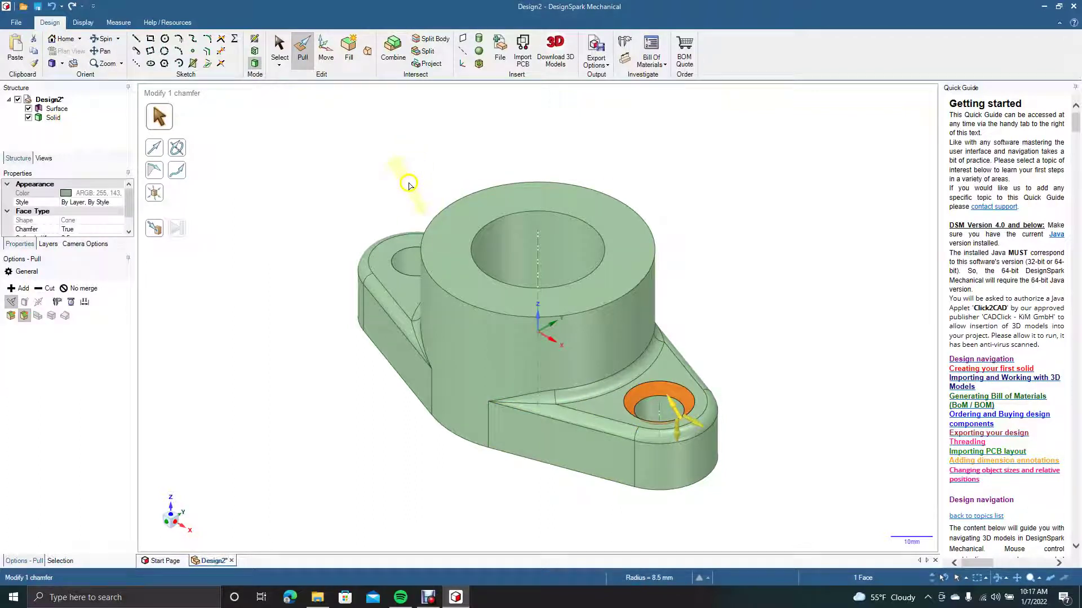
key(ctrl+z)
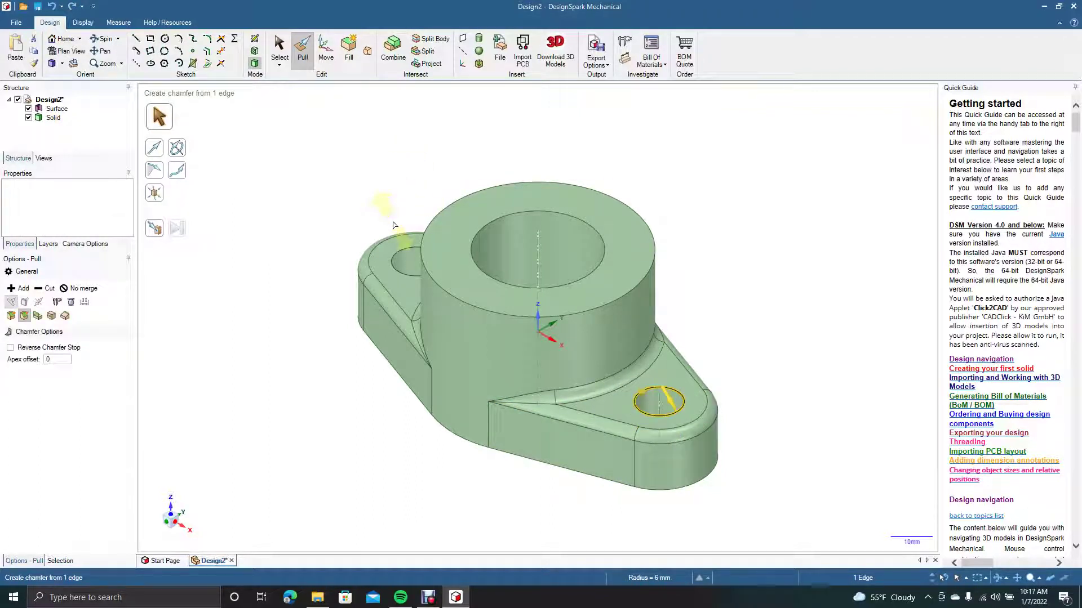
text(1.5)
key(Return)
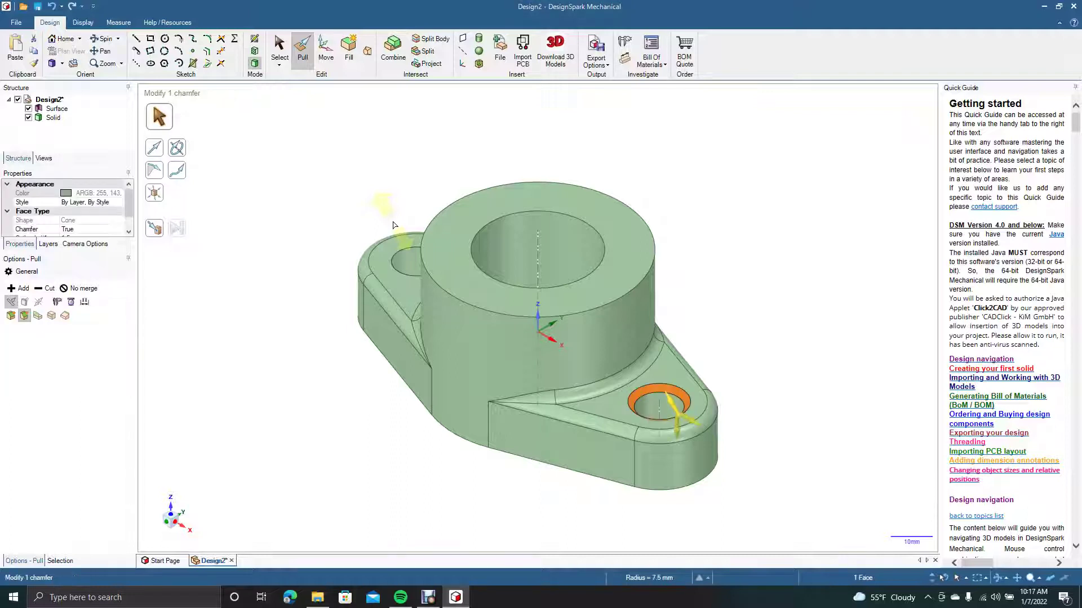
click(278, 50)
click(299, 178)
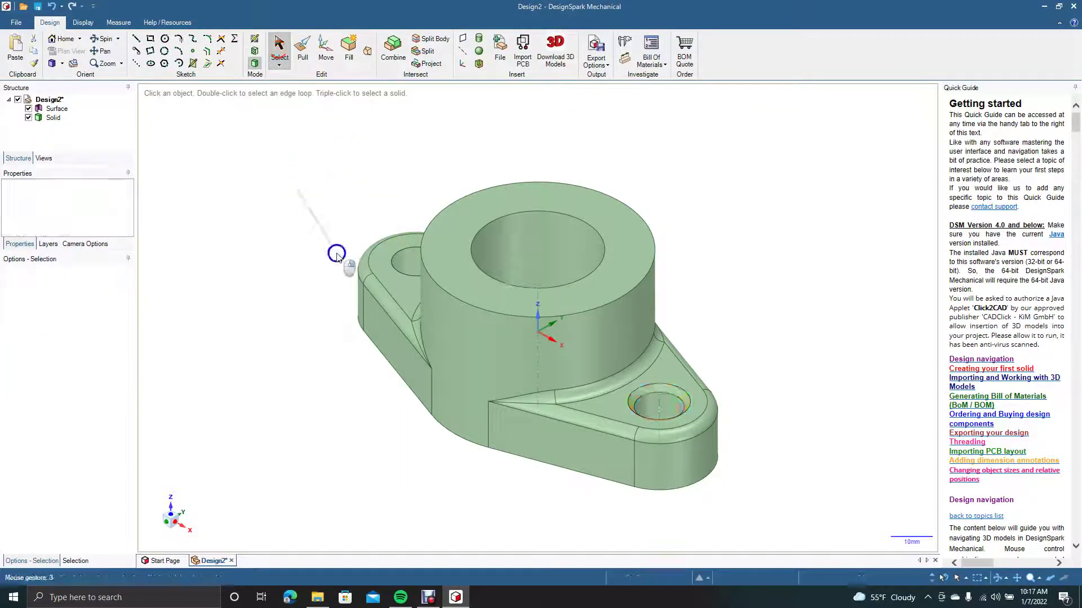
- Orbit the model and select the left bolt hole's top rim edge
click(103, 38)
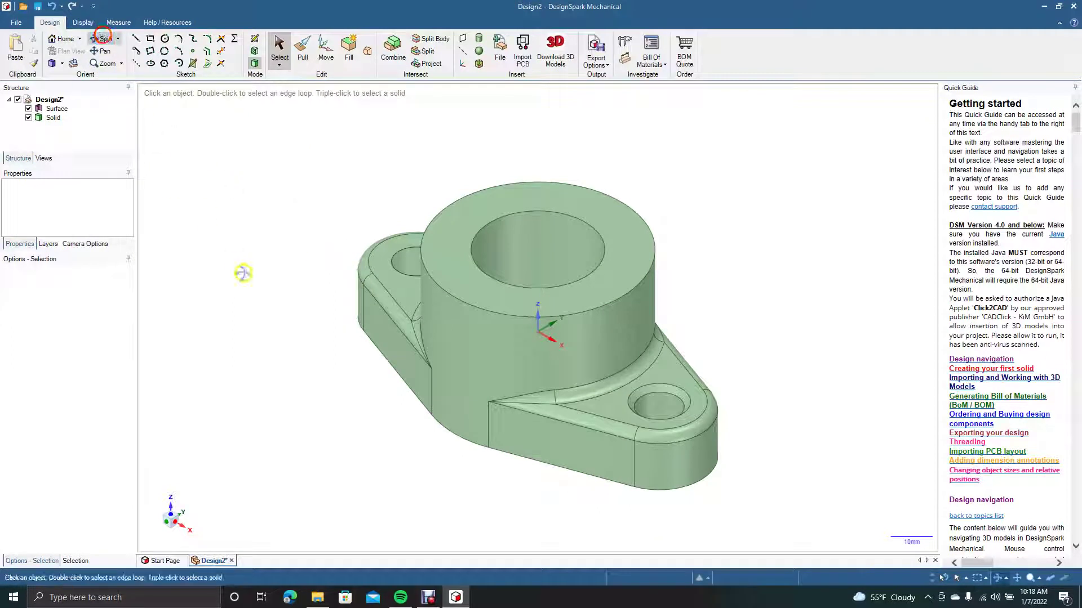
drag(254, 271, 288, 320)
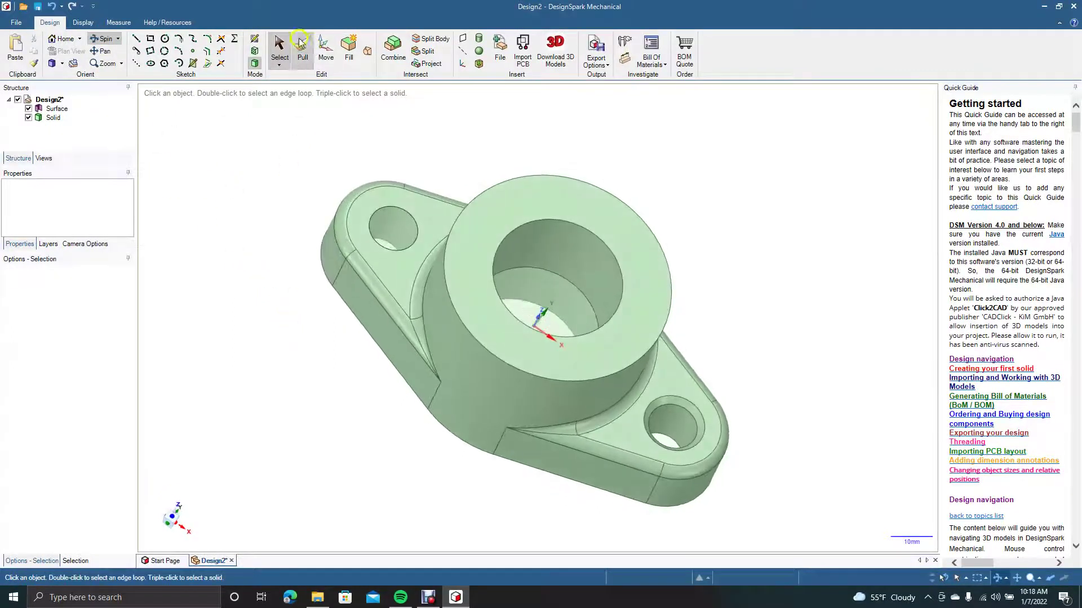
click(279, 48)
click(398, 249)
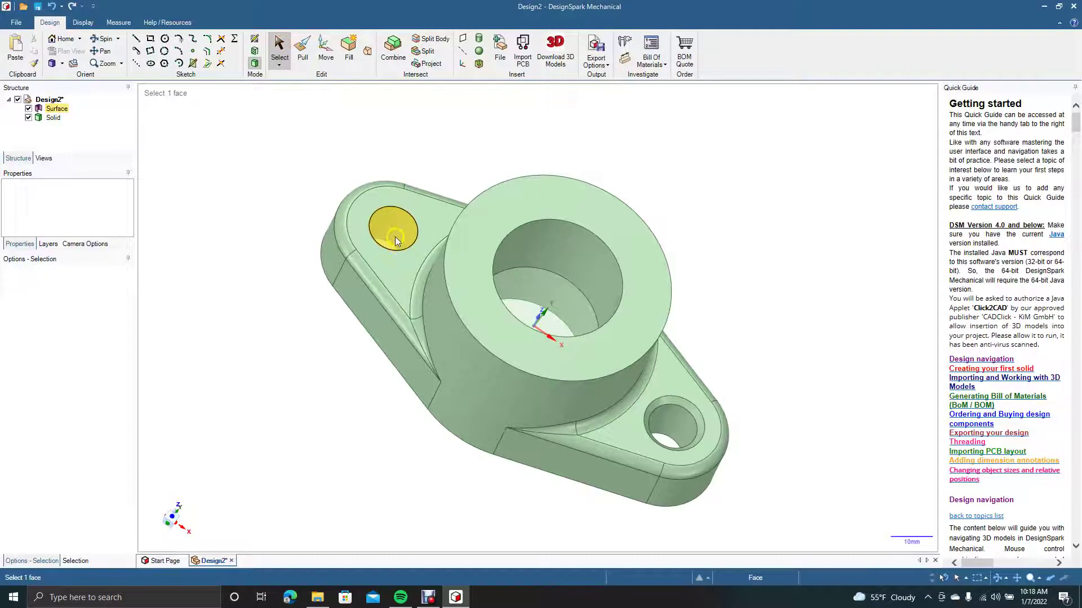
click(394, 236)
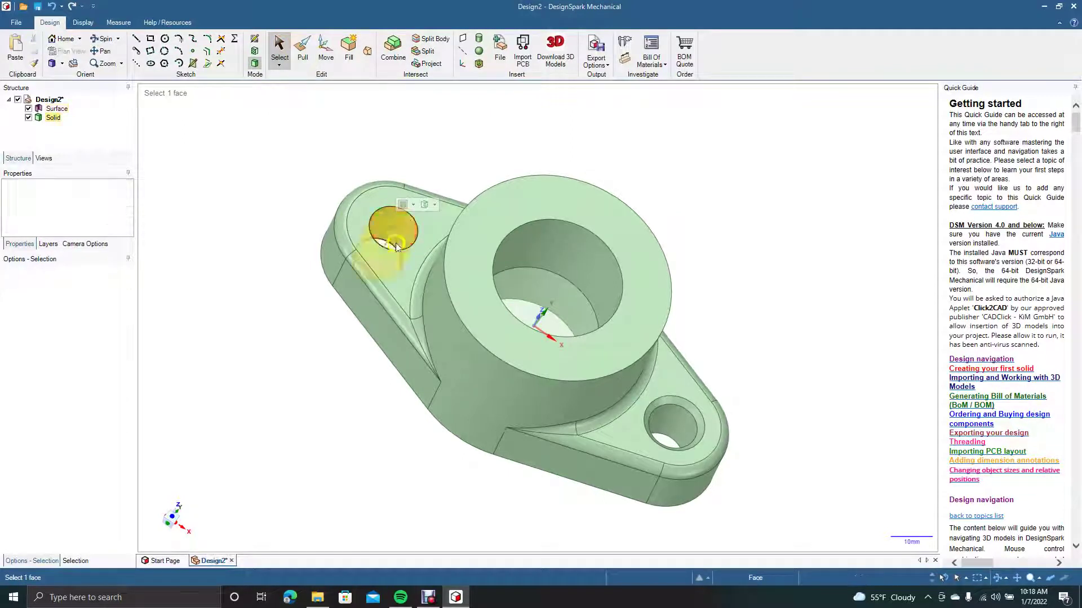
click(399, 249)
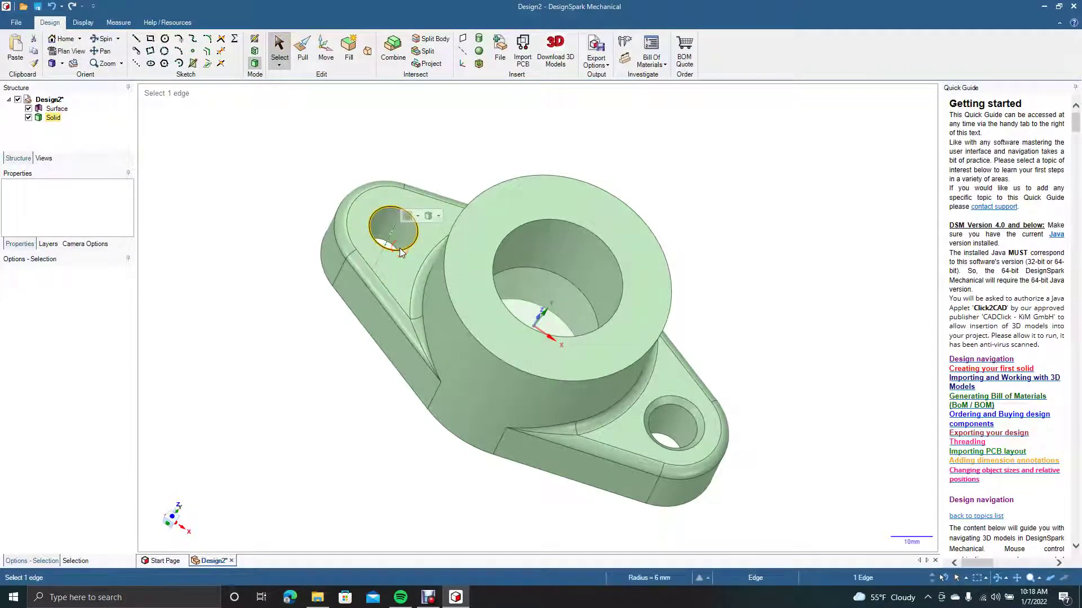
- Chamfer the left hole's top edge by 1.5 mm
click(310, 43)
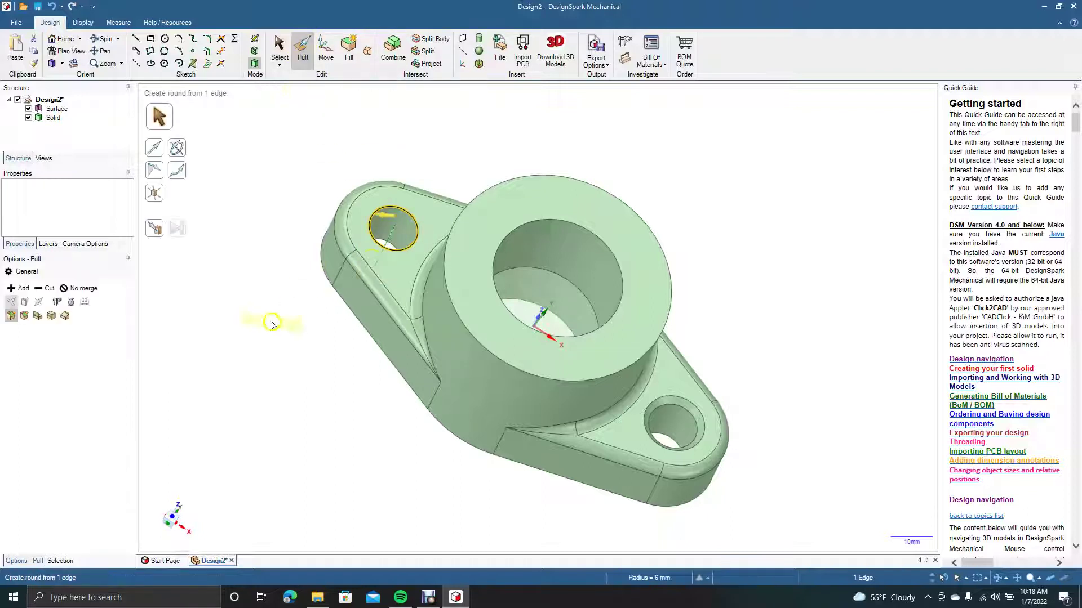
click(23, 317)
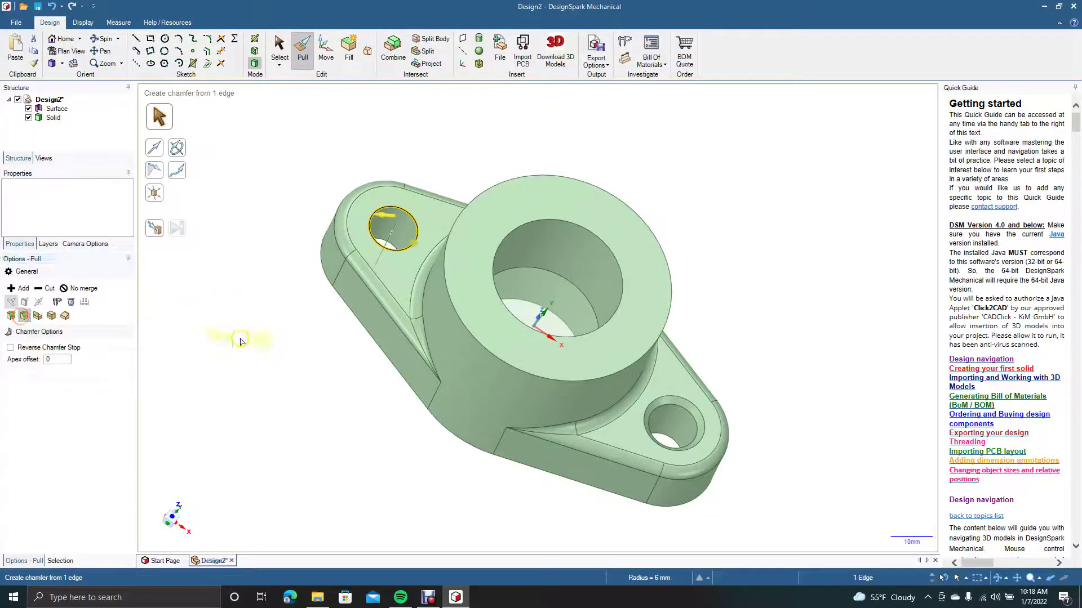
text(1.5)
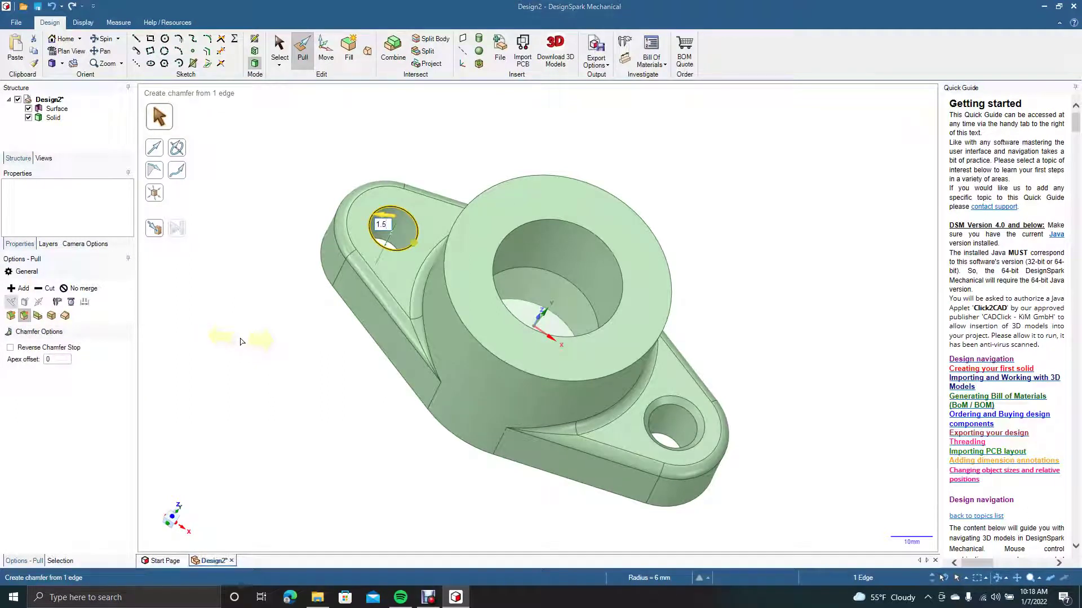
key(Return)
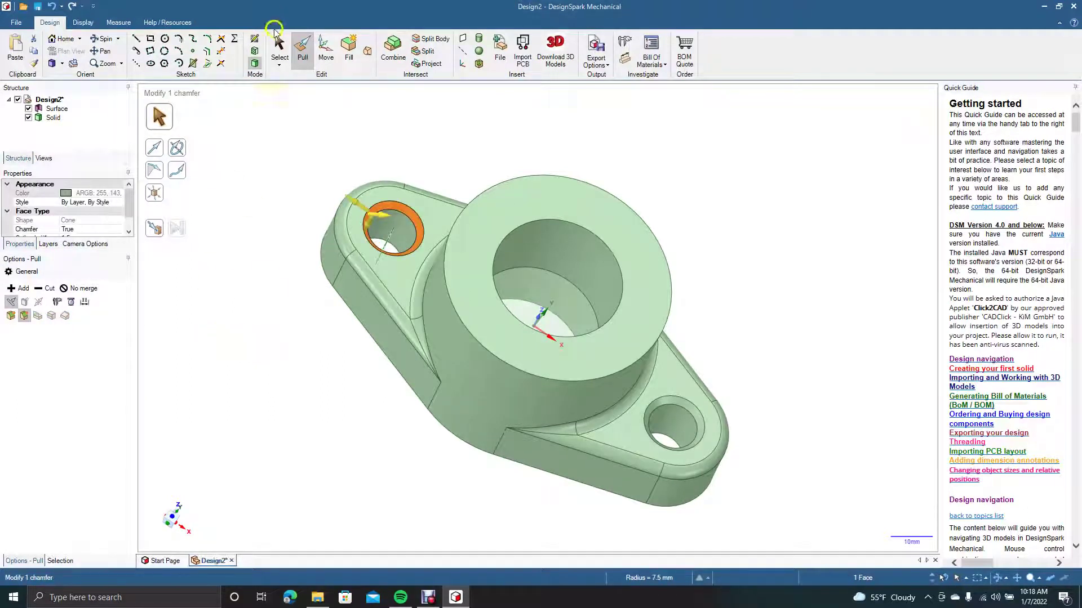
click(277, 45)
click(255, 178)
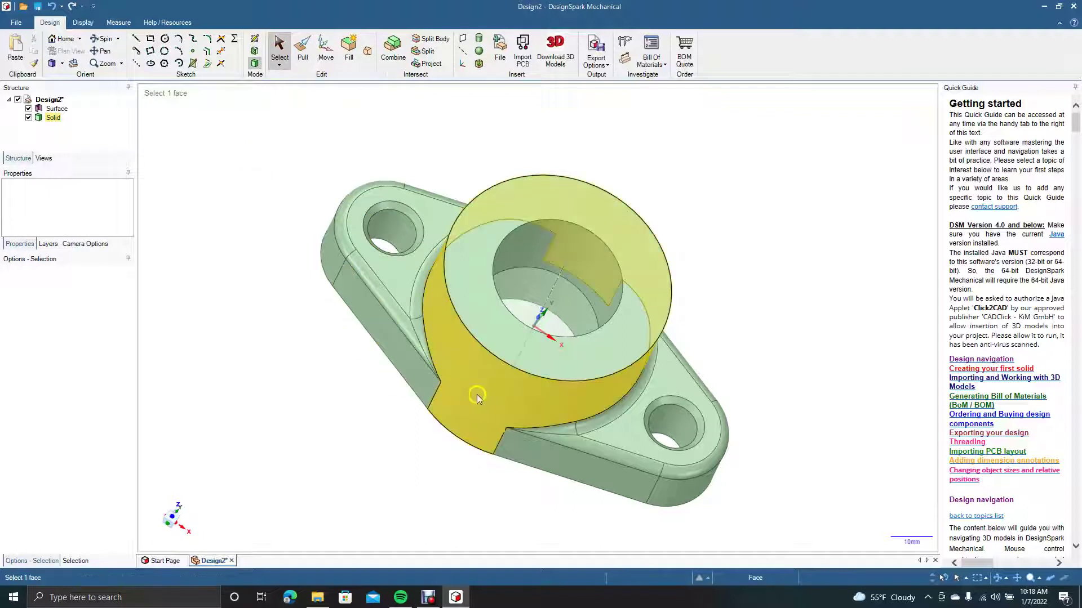
- Chamfer the bore's inner top edge on the cylindrical boss using Pull's Chamfer option
click(534, 378)
key(Escape)
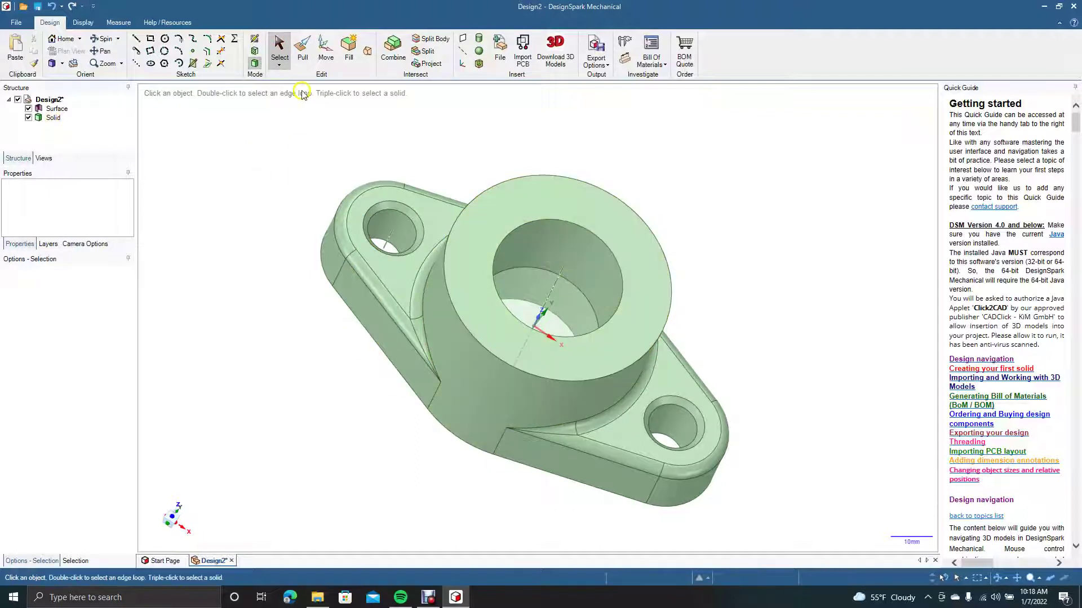
click(306, 55)
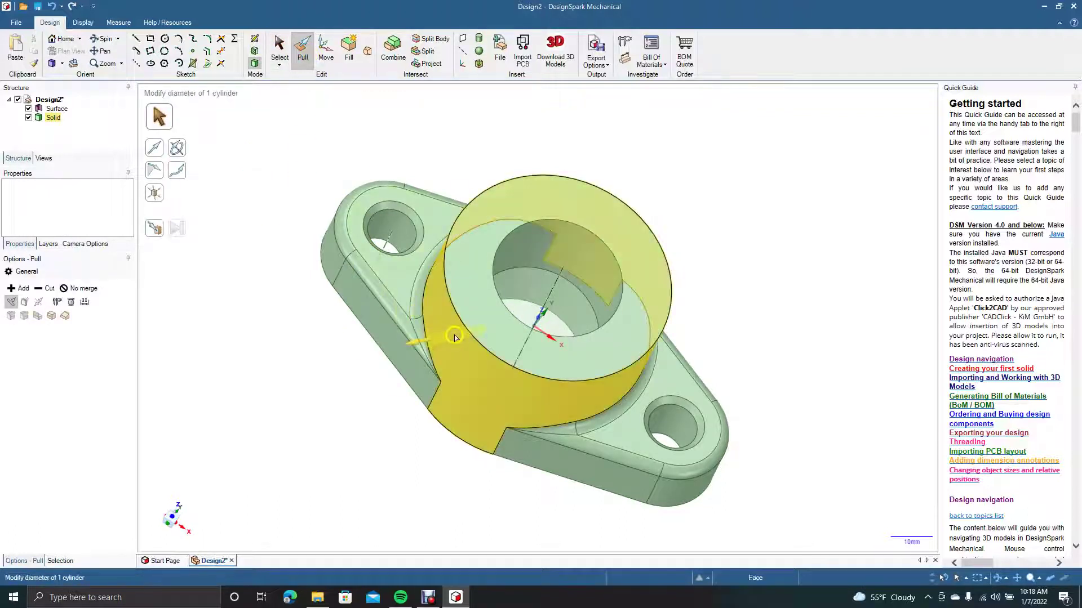
click(507, 311)
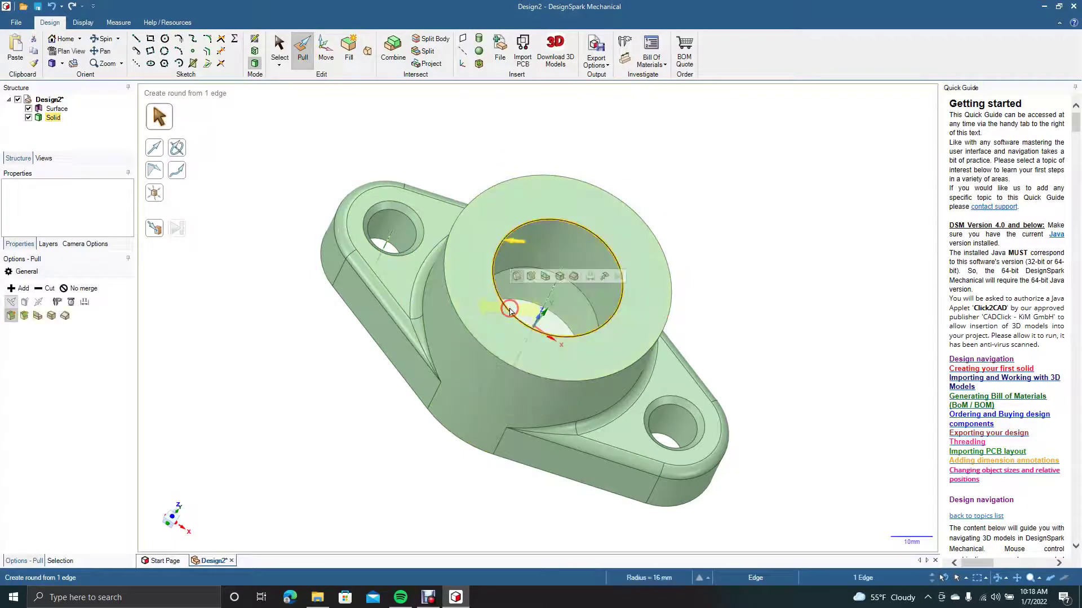
click(24, 316)
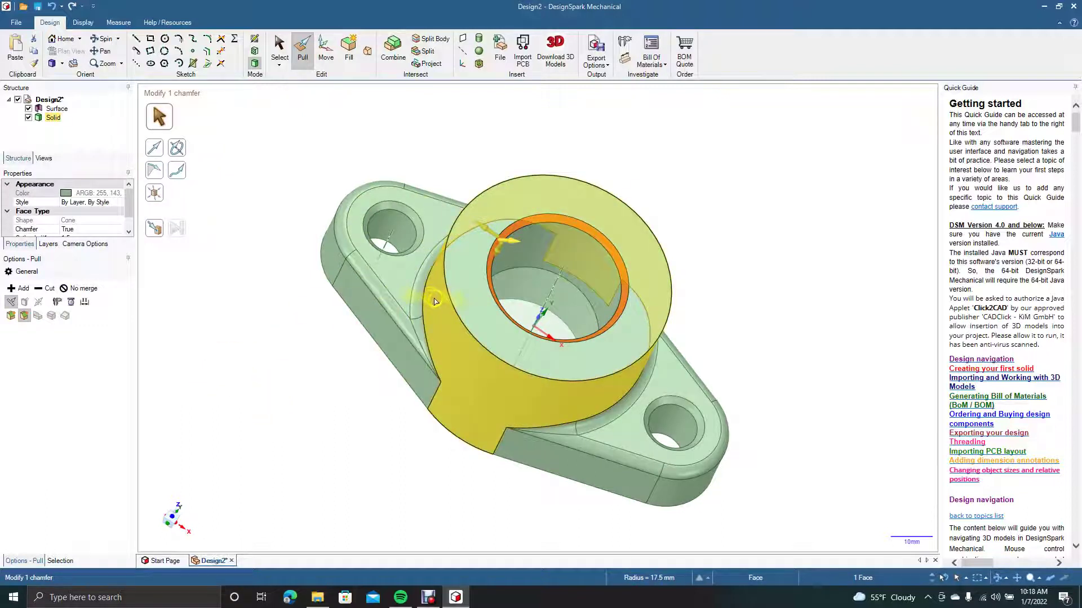
- Chamfer the boss's outer top rim by 1.5 mm
click(451, 304)
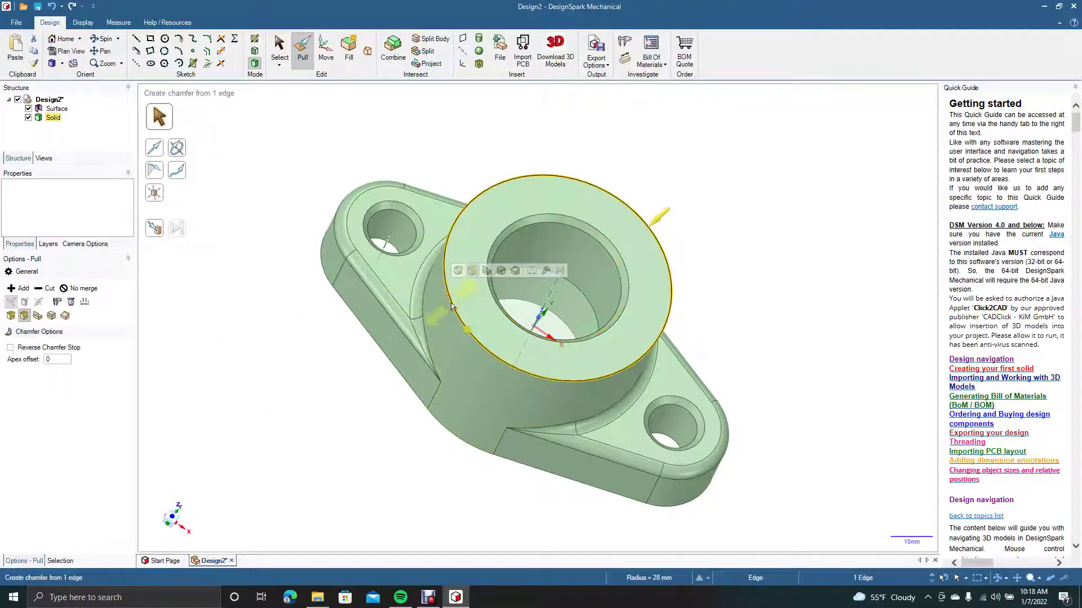
text(1.5)
key(Return)
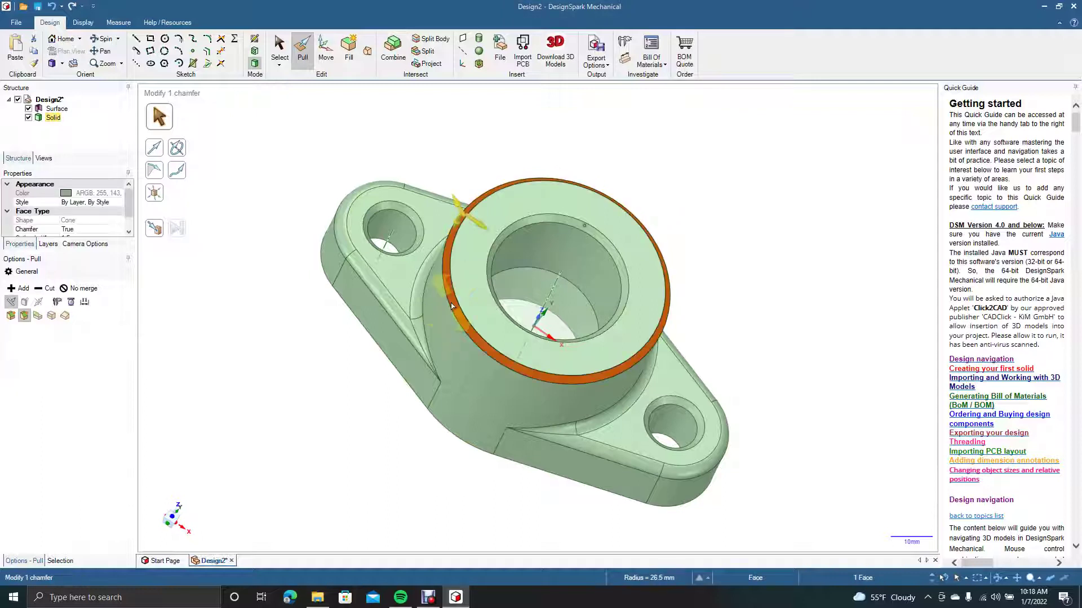
click(280, 49)
click(261, 228)
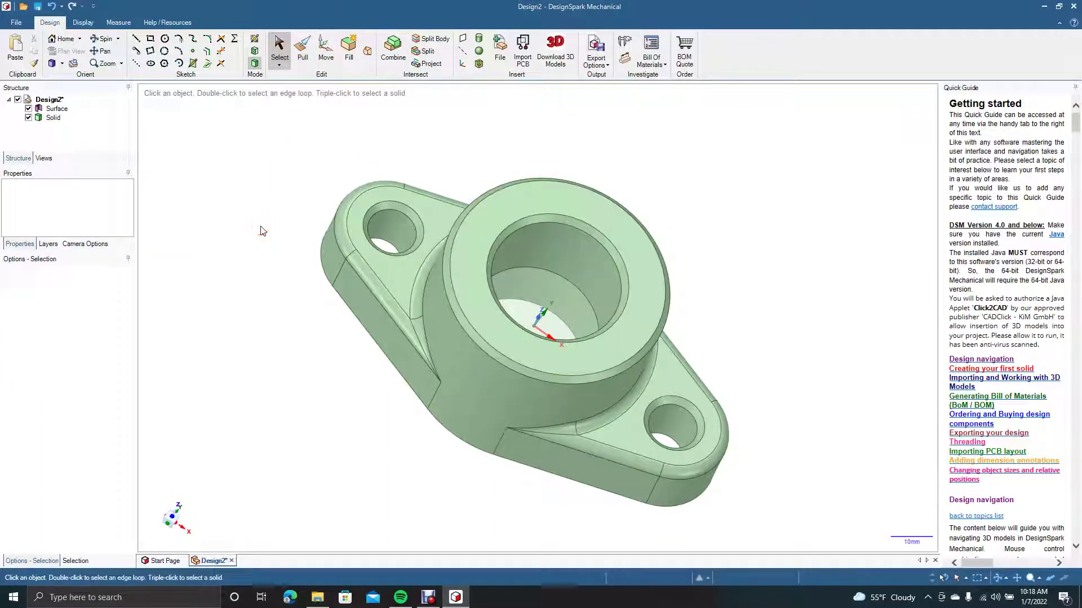